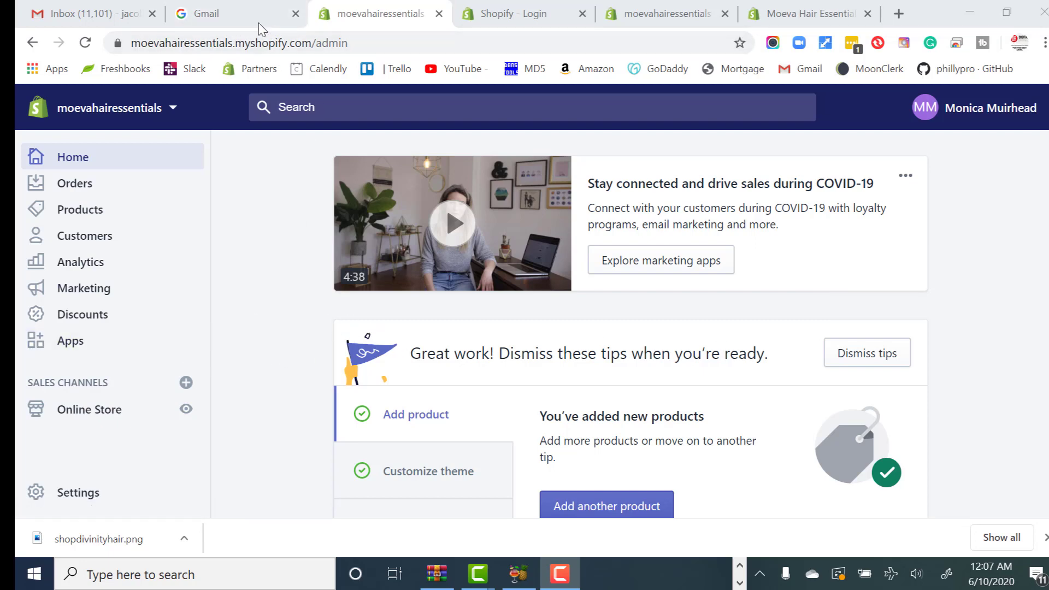
- Open the Moeva Hair Essentials email conversation from the Gmail inbox
{"action": "left_click", "coordinate": [125, 18]}
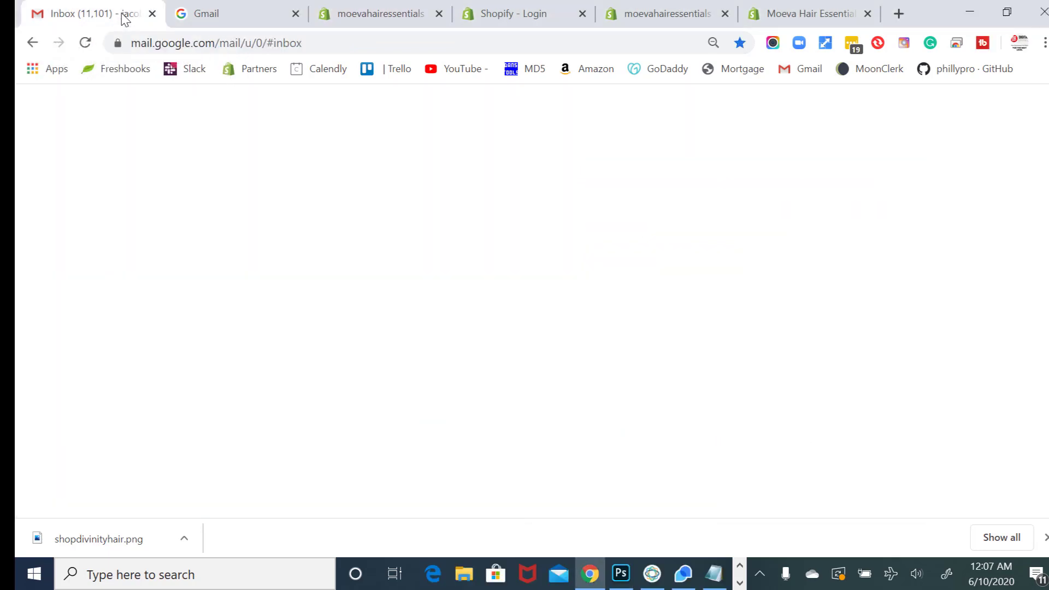
{"action": "scroll", "coordinate": [339, 278], "scroll_direction": "down", "scroll_amount": 2}
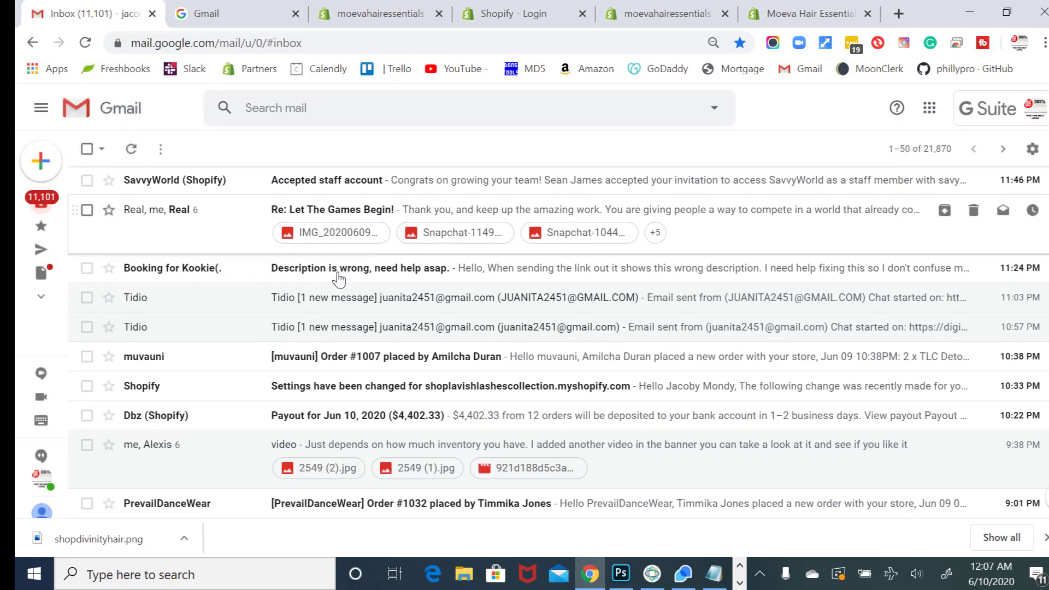
{"action": "scroll", "coordinate": [339, 278], "scroll_direction": "down", "scroll_amount": 4}
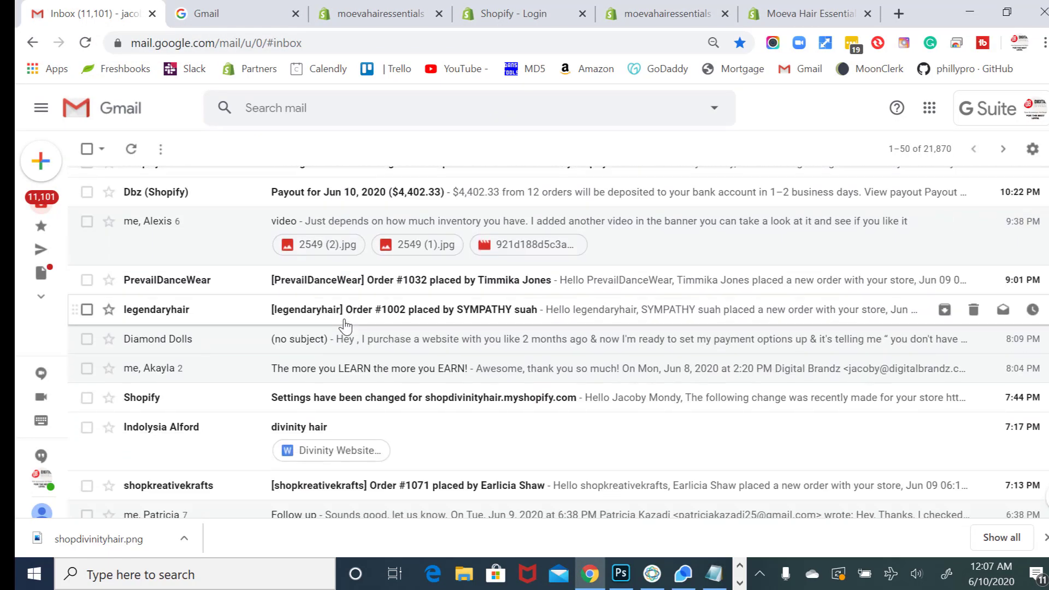
{"action": "scroll", "coordinate": [343, 334], "scroll_direction": "down", "scroll_amount": 3}
{"action": "left_click", "coordinate": [350, 379]}
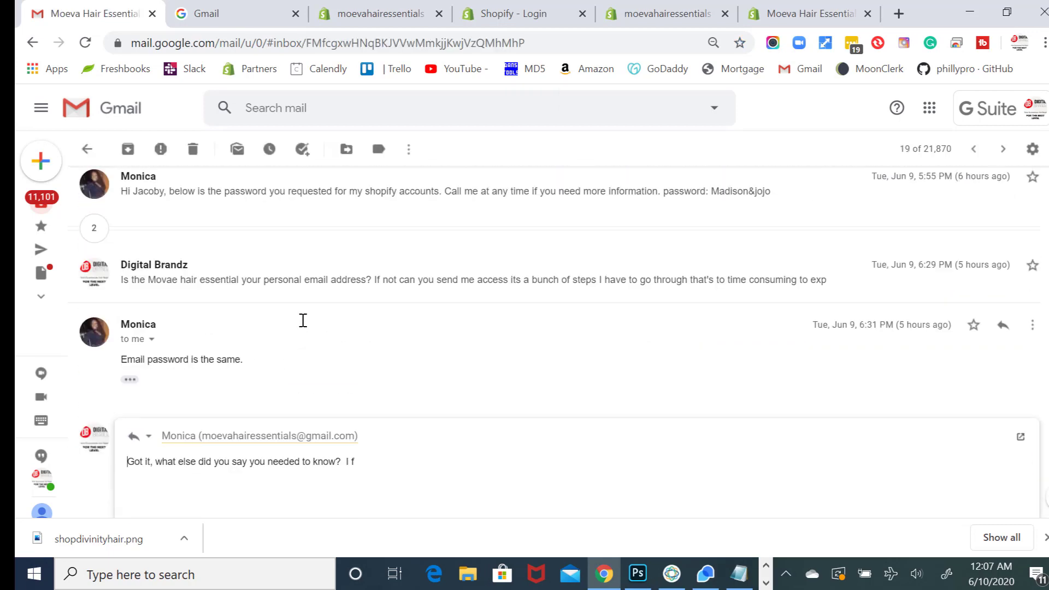
- Expand the hidden messages and follow the old moeva-hair-essentials.myshopify.com link
{"action": "scroll", "coordinate": [300, 330], "scroll_direction": "up", "scroll_amount": 1}
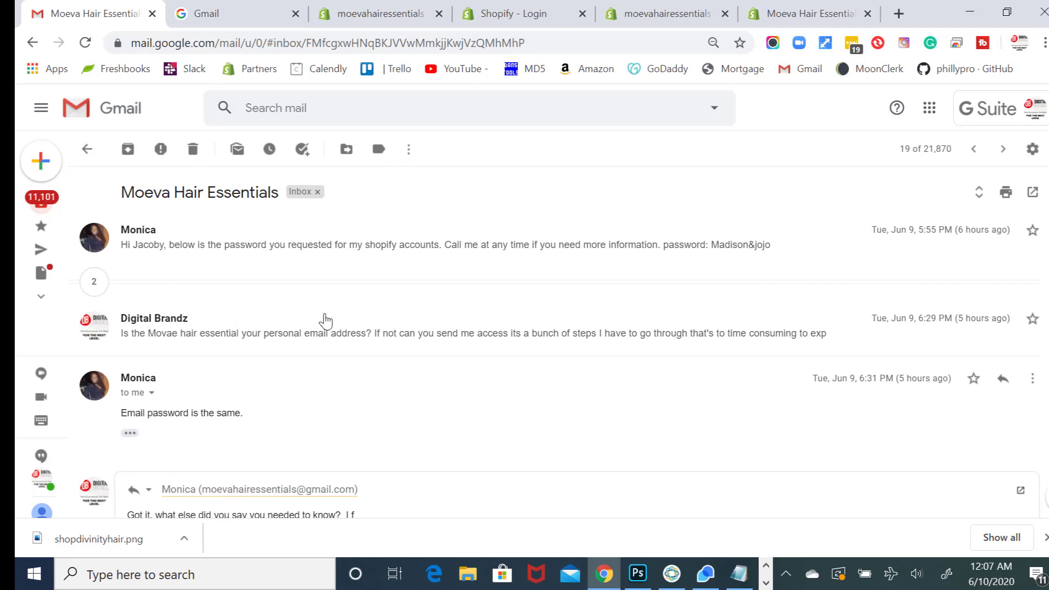
{"action": "left_click", "coordinate": [320, 318]}
{"action": "left_click", "coordinate": [339, 286]}
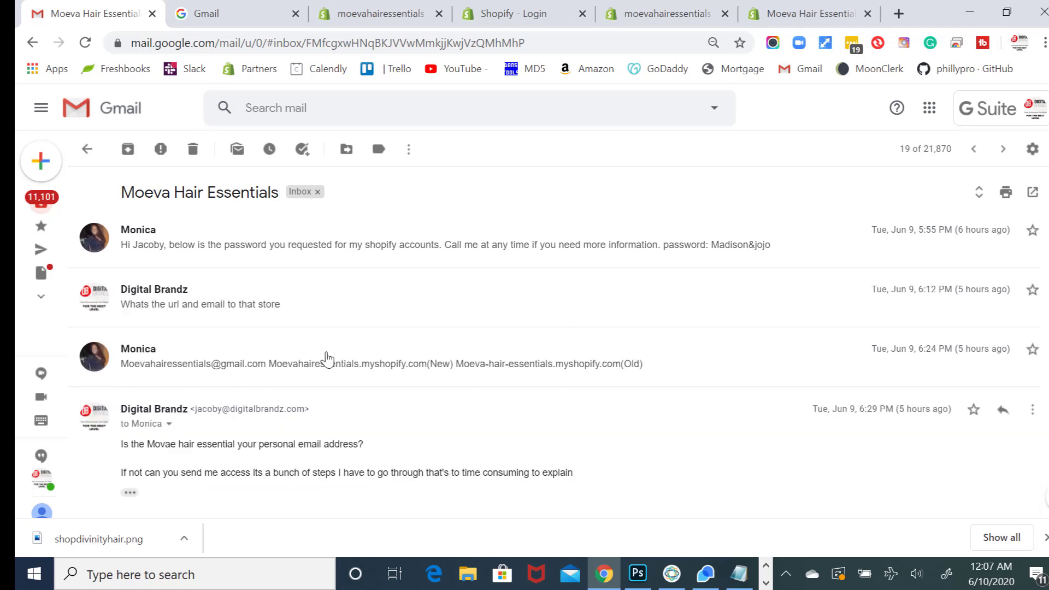
{"action": "scroll", "coordinate": [326, 357], "scroll_direction": "down", "scroll_amount": 1}
{"action": "scroll", "coordinate": [323, 386], "scroll_direction": "down", "scroll_amount": 1}
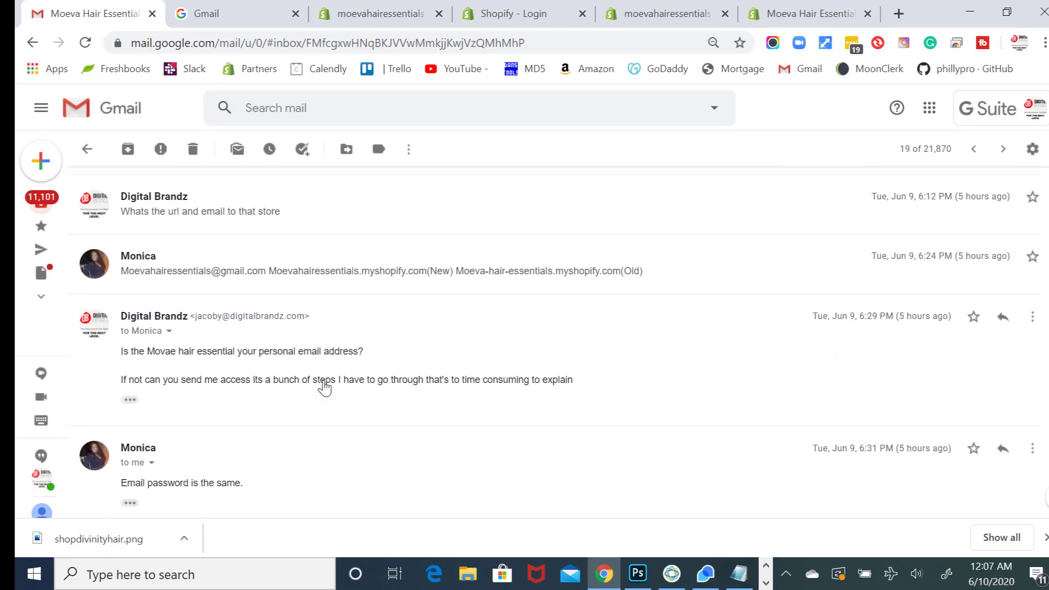
{"action": "left_click", "coordinate": [351, 294]}
{"action": "scroll", "coordinate": [301, 355], "scroll_direction": "down", "scroll_amount": 1}
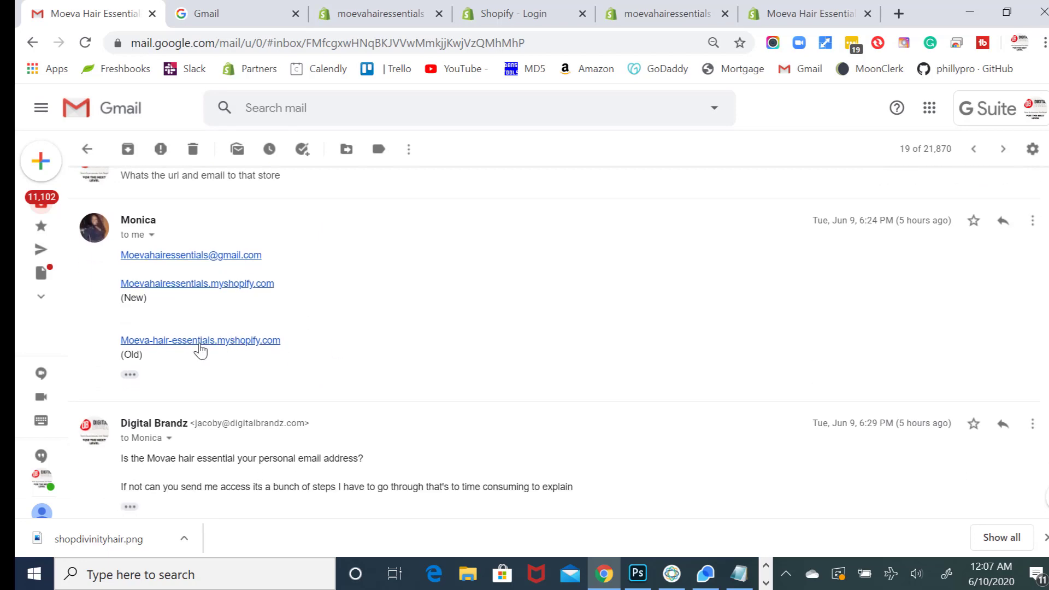
{"action": "left_click", "coordinate": [201, 341]}
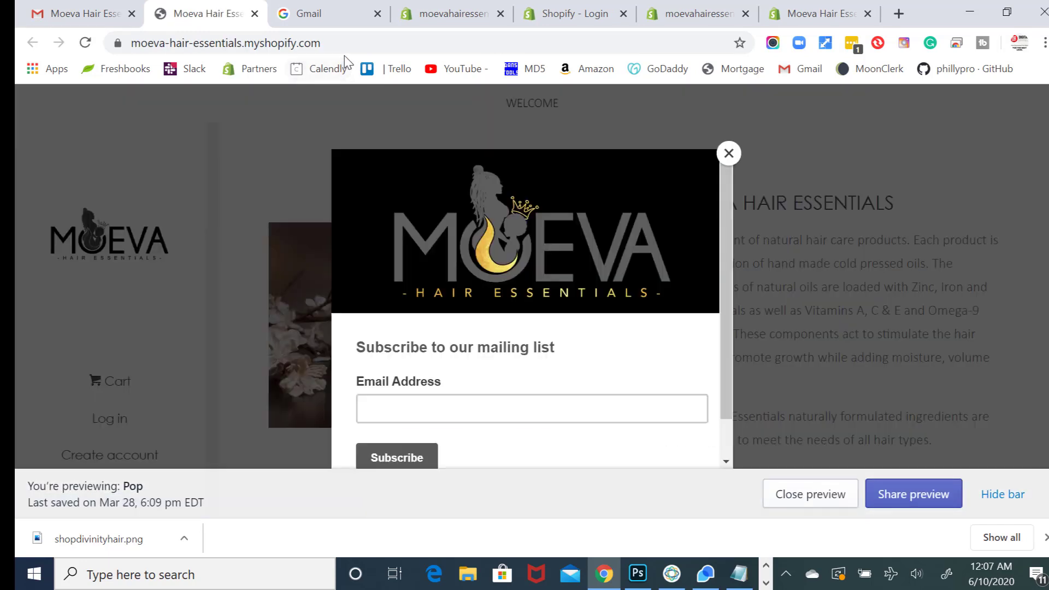
- Load the old store's admin by appending /admin to moeva-hair-essentials.myshopify.com
{"action": "left_click", "coordinate": [350, 44]}
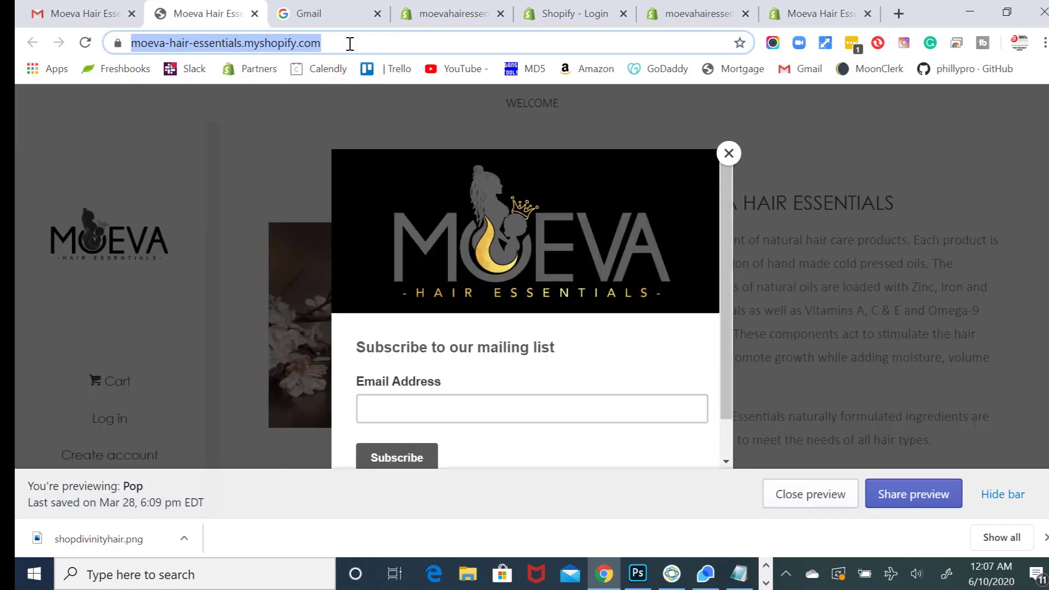
{"action": "left_click", "coordinate": [350, 43]}
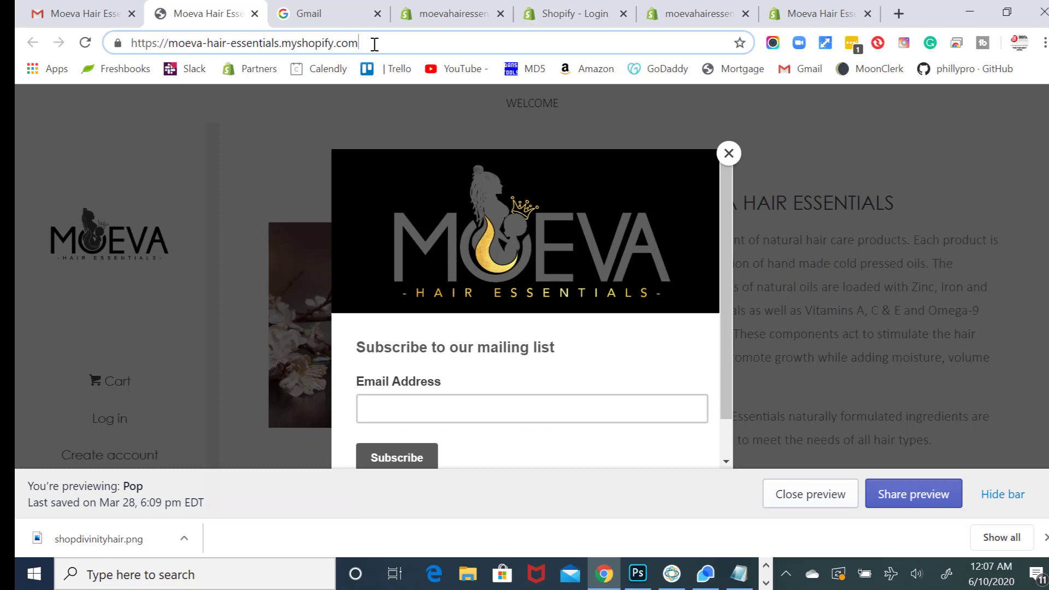
{"action": "type", "text": "/"}
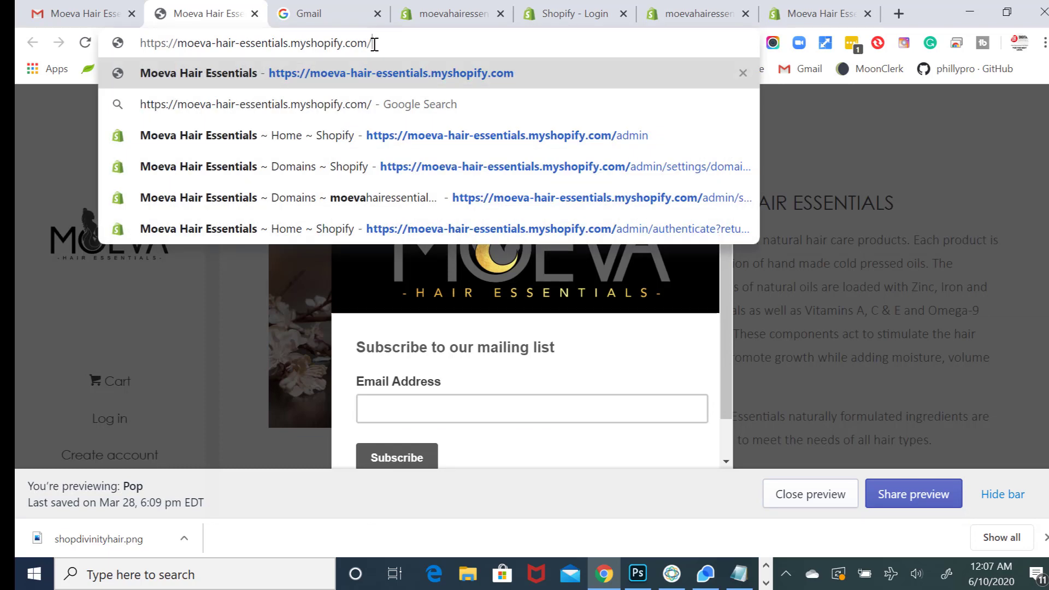
{"action": "type", "text": "admin"}
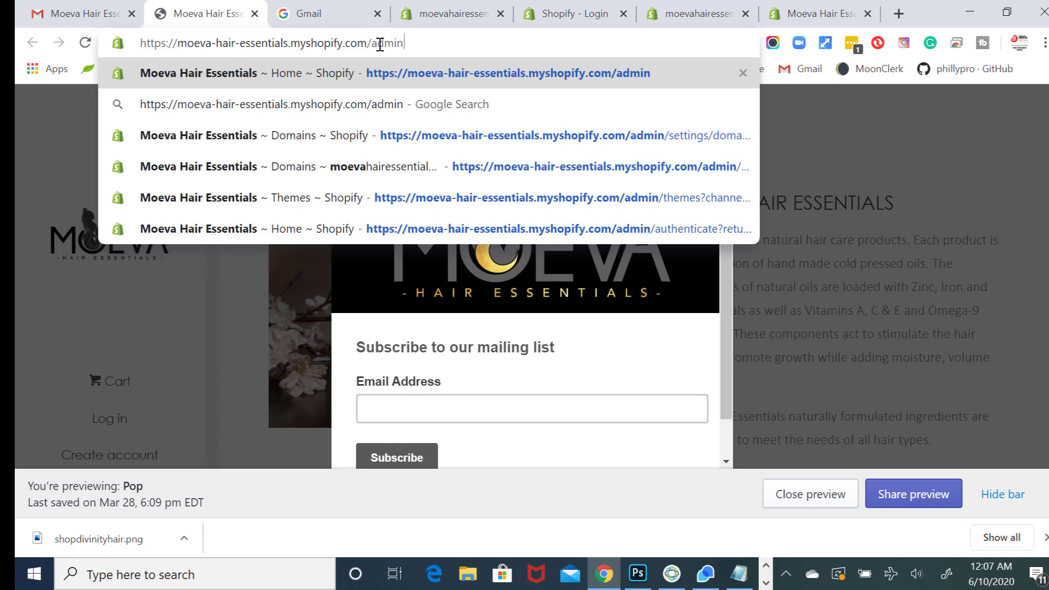
{"action": "key", "text": "Return"}
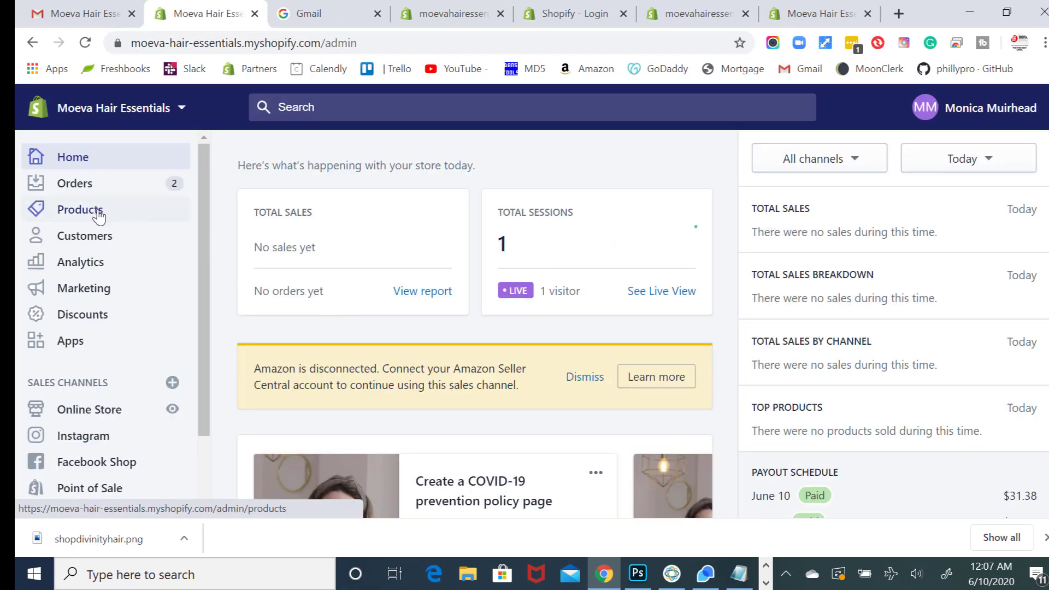
- Open the old store's Products page and scroll through the product list
{"action": "left_click", "coordinate": [99, 217]}
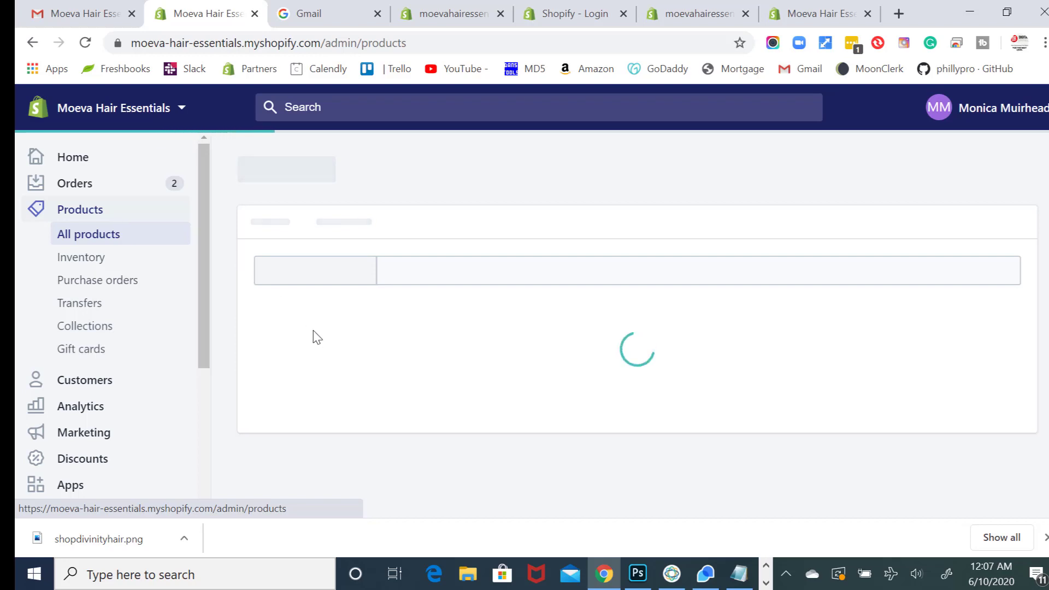
{"action": "scroll", "coordinate": [325, 365], "scroll_direction": "down", "scroll_amount": 2}
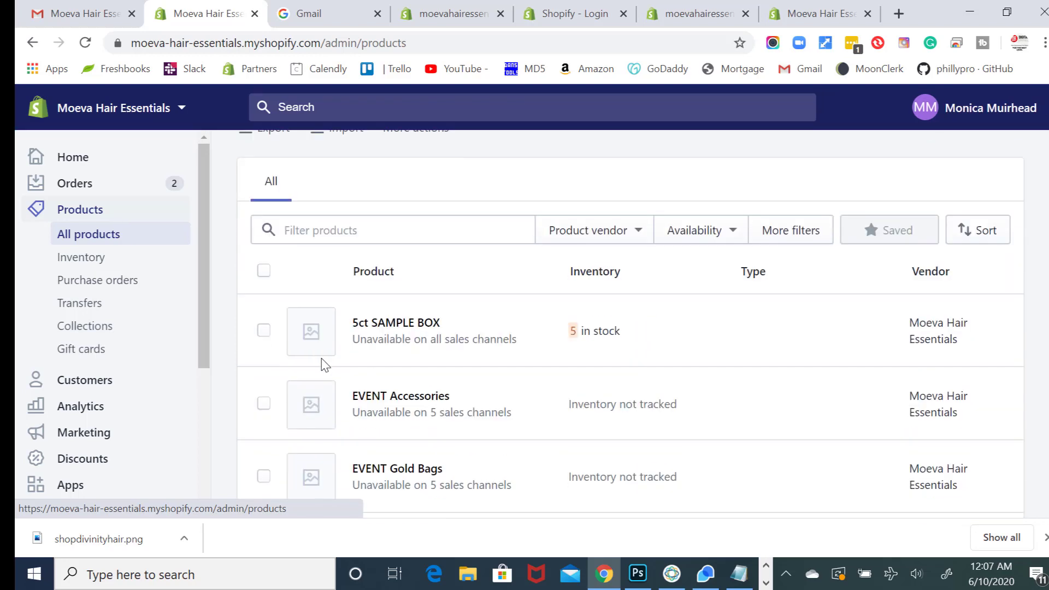
{"action": "scroll", "coordinate": [325, 366], "scroll_direction": "down", "scroll_amount": 8}
{"action": "scroll", "coordinate": [325, 365], "scroll_direction": "up", "scroll_amount": 8}
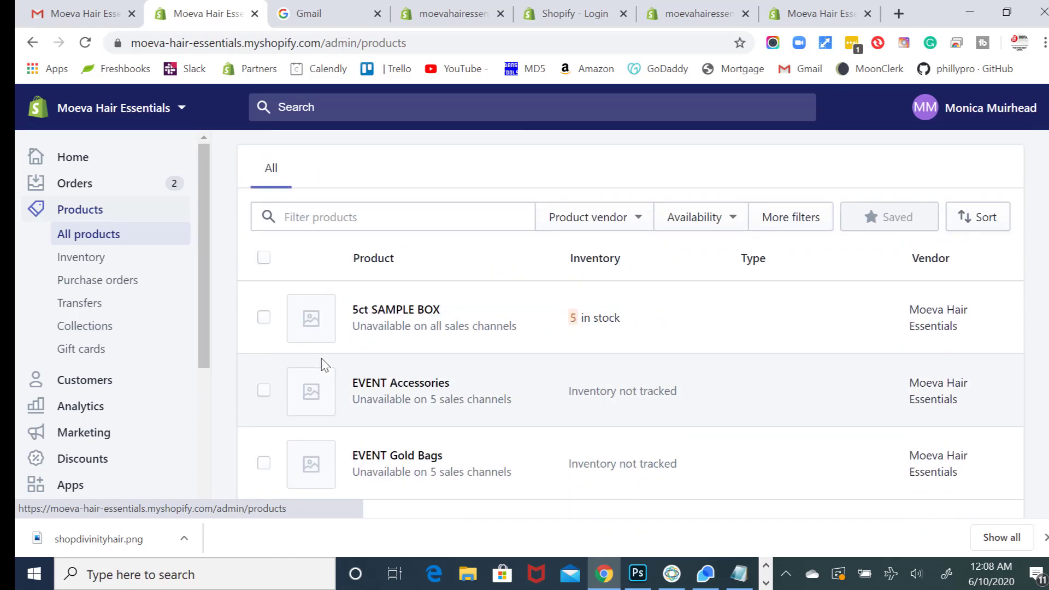
{"action": "scroll", "coordinate": [323, 365], "scroll_direction": "up", "scroll_amount": 2}
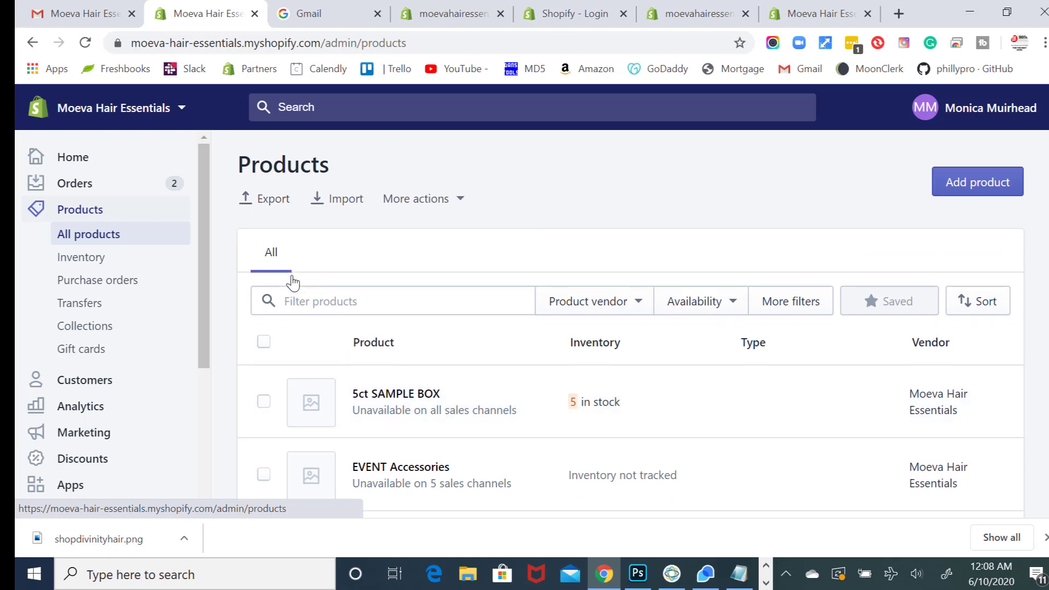
{"action": "scroll", "coordinate": [293, 283], "scroll_direction": "down", "scroll_amount": 15}
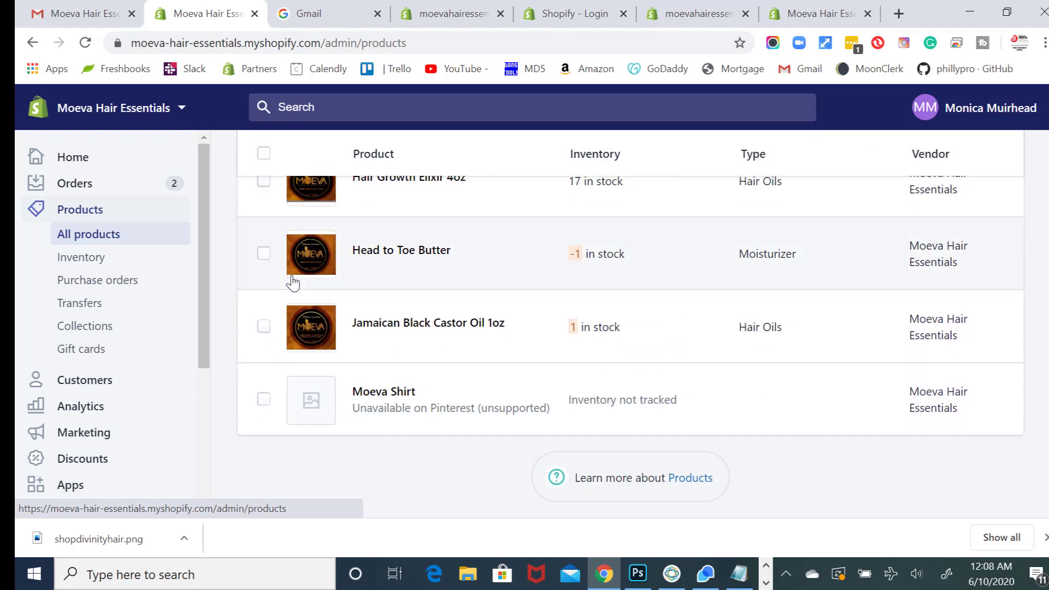
{"action": "scroll", "coordinate": [293, 282], "scroll_direction": "up", "scroll_amount": 7}
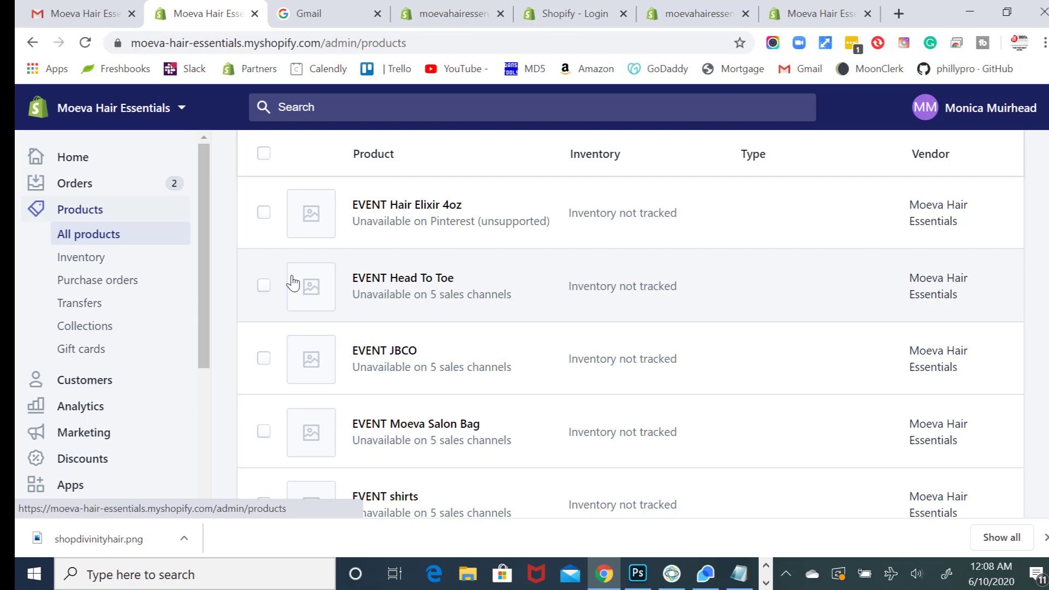
{"action": "scroll", "coordinate": [293, 282], "scroll_direction": "up", "scroll_amount": 5}
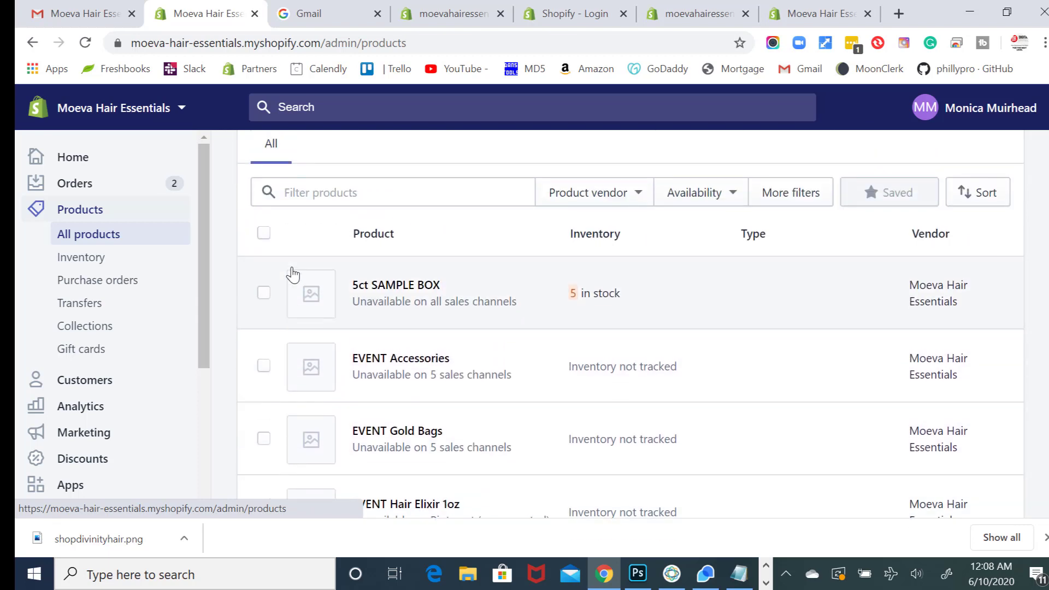
{"action": "scroll", "coordinate": [293, 275], "scroll_direction": "up", "scroll_amount": 3}
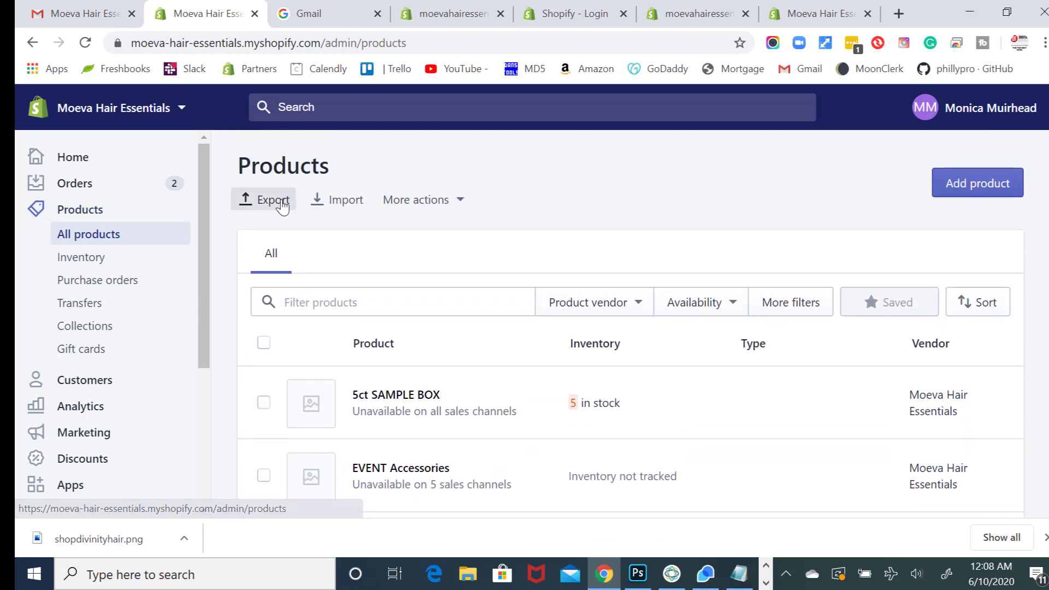
- Preview the product export with All products selected, then cancel it
{"action": "left_click", "coordinate": [279, 202]}
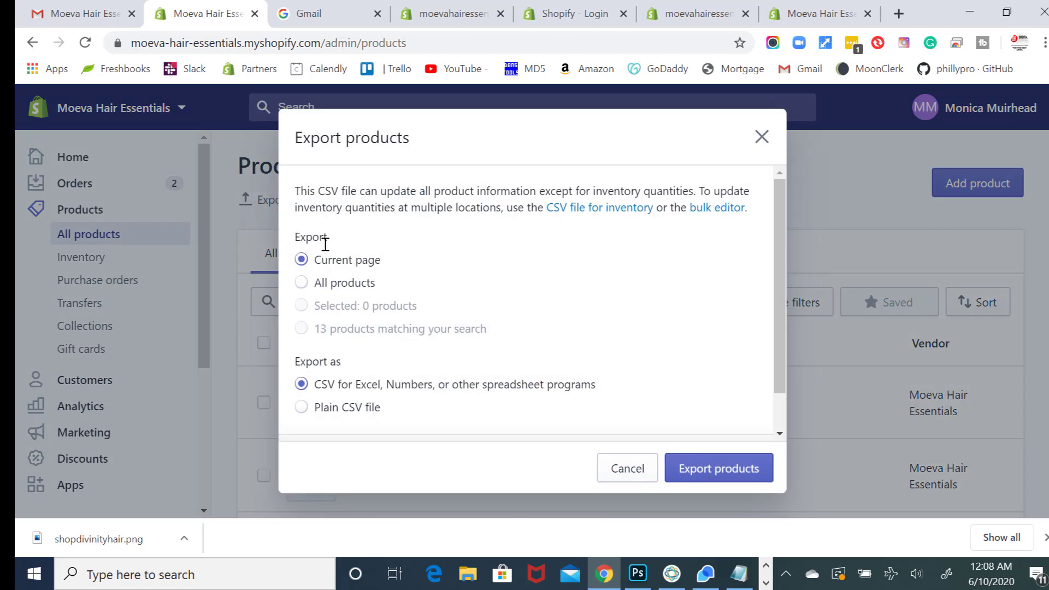
{"action": "left_click", "coordinate": [324, 284]}
{"action": "left_click", "coordinate": [627, 469]}
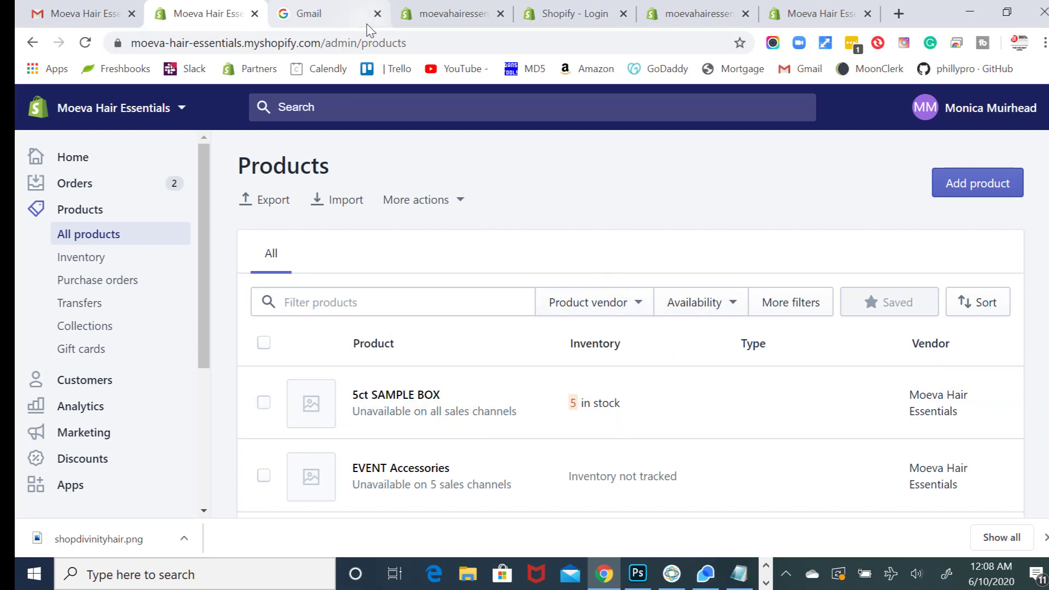
{"action": "left_click", "coordinate": [106, 16]}
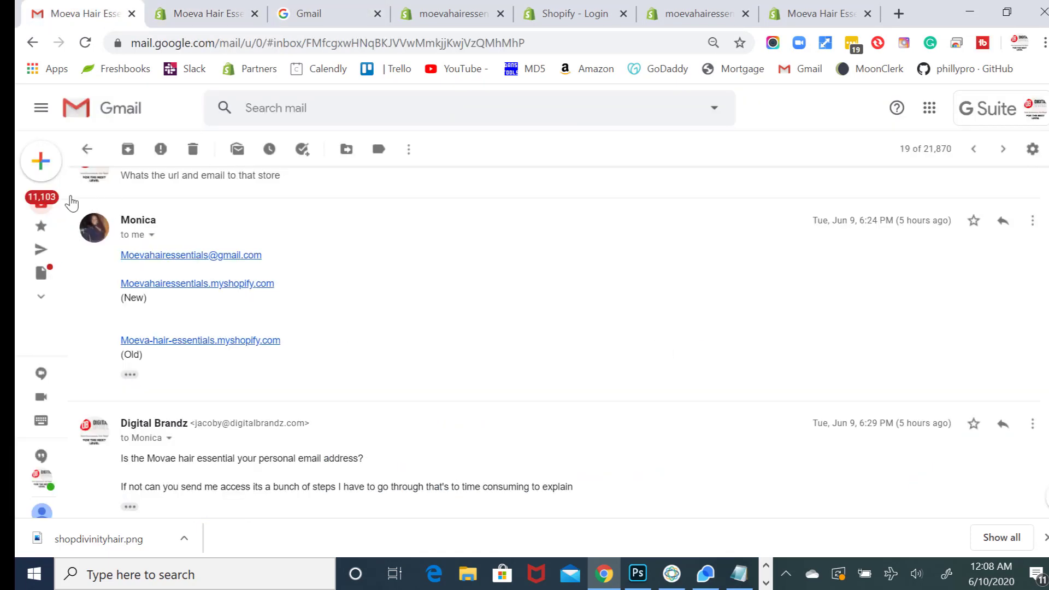
- Return Gmail to the inbox list and bring up the new store's Domains settings
{"action": "left_click", "coordinate": [55, 201]}
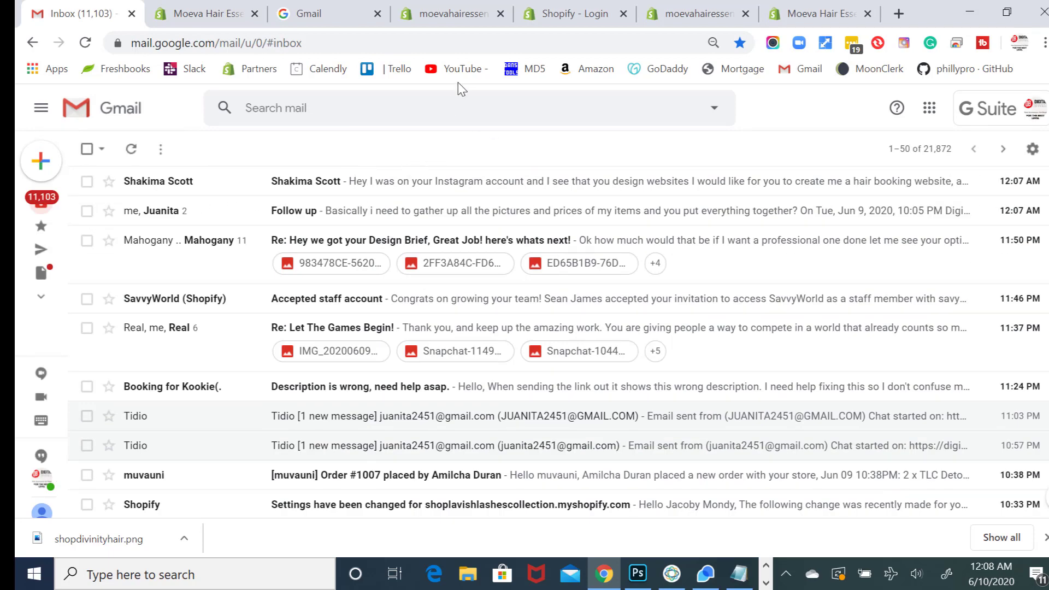
{"action": "left_click", "coordinate": [776, 15]}
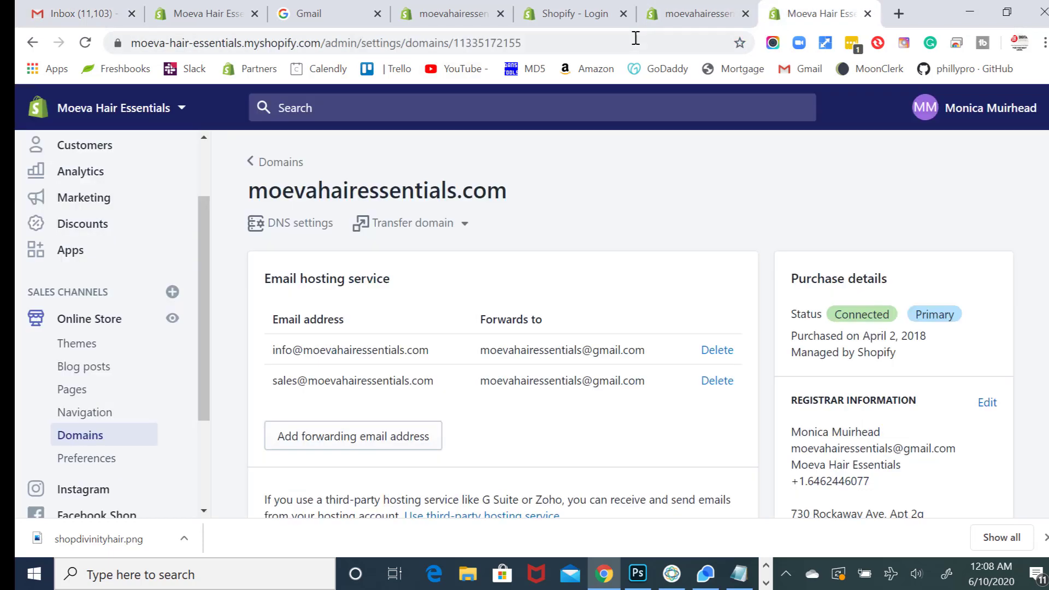
- Flip through the new store's Home and Domains pages and the old store's products
{"action": "left_click", "coordinate": [421, 14]}
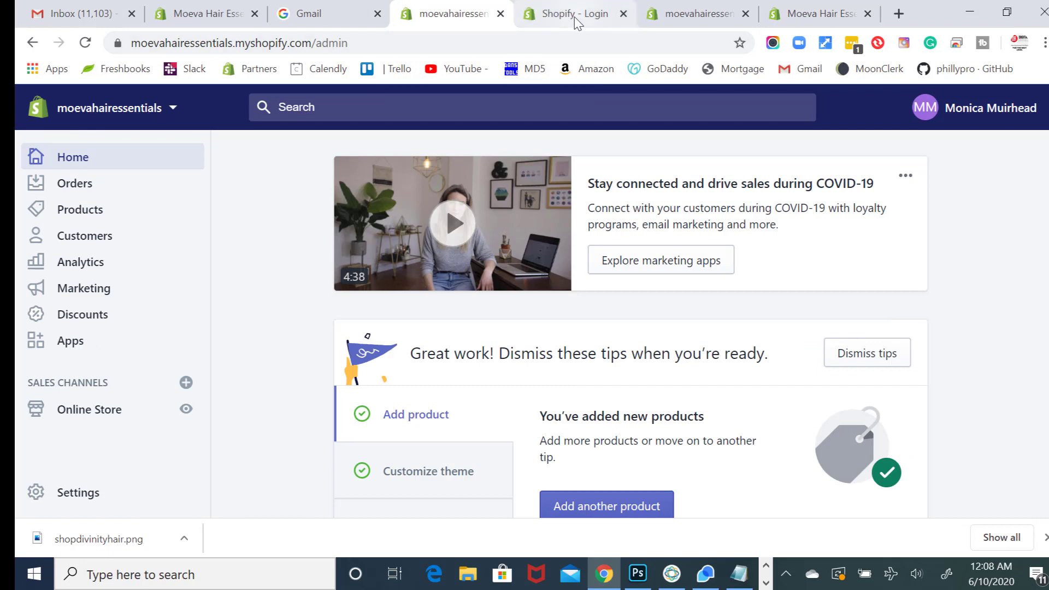
{"action": "left_click", "coordinate": [659, 20]}
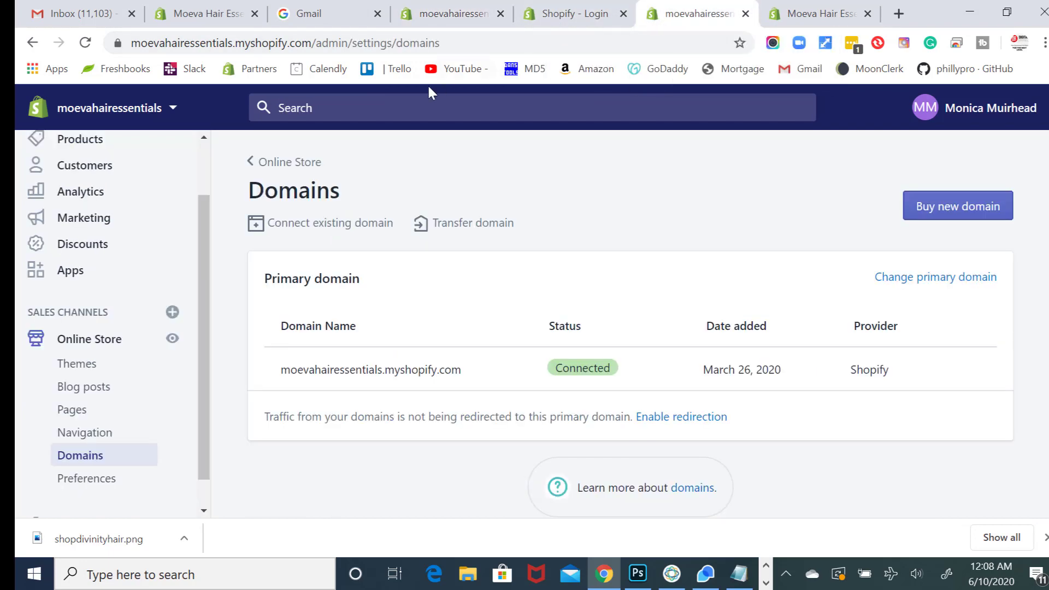
{"action": "left_click", "coordinate": [426, 13]}
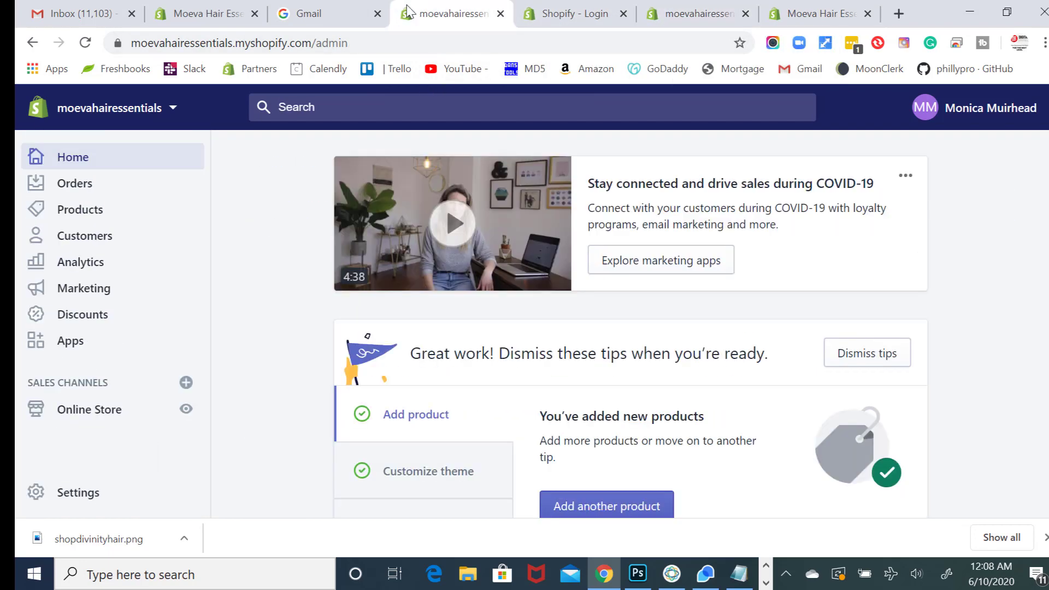
{"action": "left_click", "coordinate": [207, 13]}
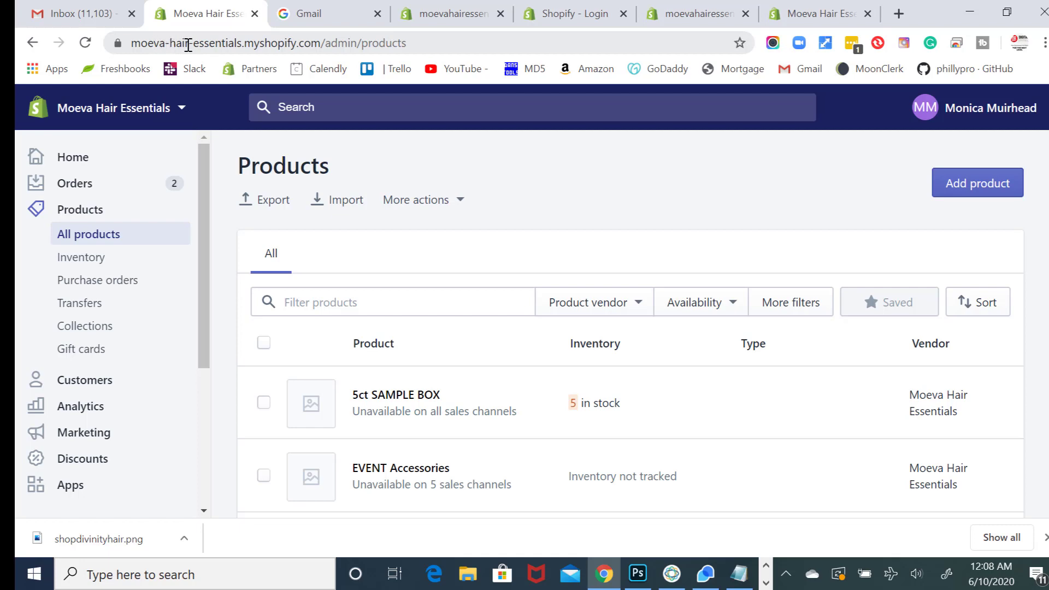
{"action": "left_click", "coordinate": [109, 15]}
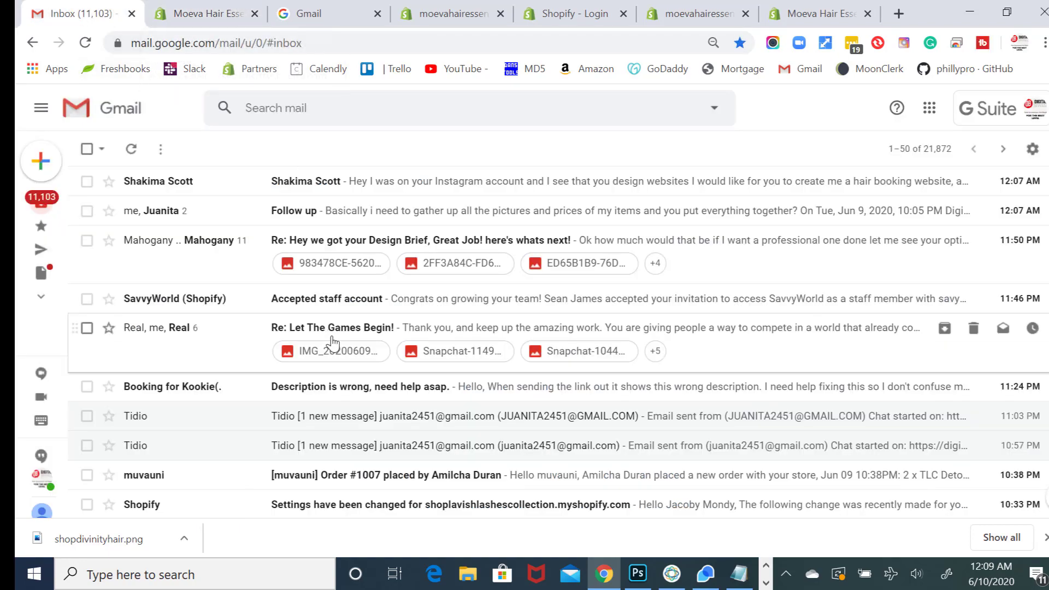
- Reread Monica's message listing both store links, then go back to the old products
{"action": "scroll", "coordinate": [333, 344], "scroll_direction": "down", "scroll_amount": 8}
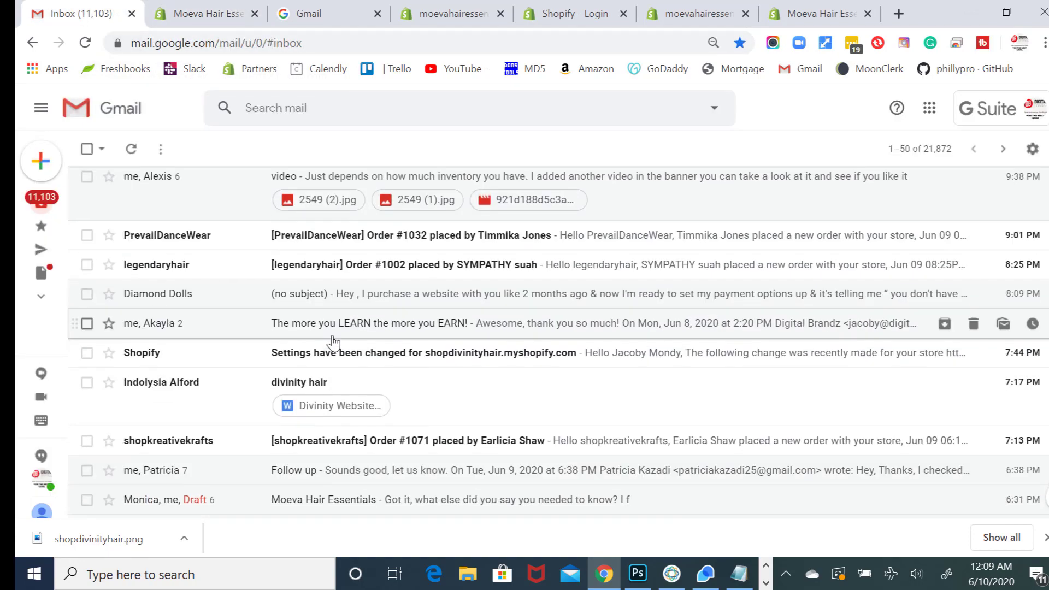
{"action": "scroll", "coordinate": [335, 345], "scroll_direction": "down", "scroll_amount": 3}
{"action": "left_click", "coordinate": [336, 347]}
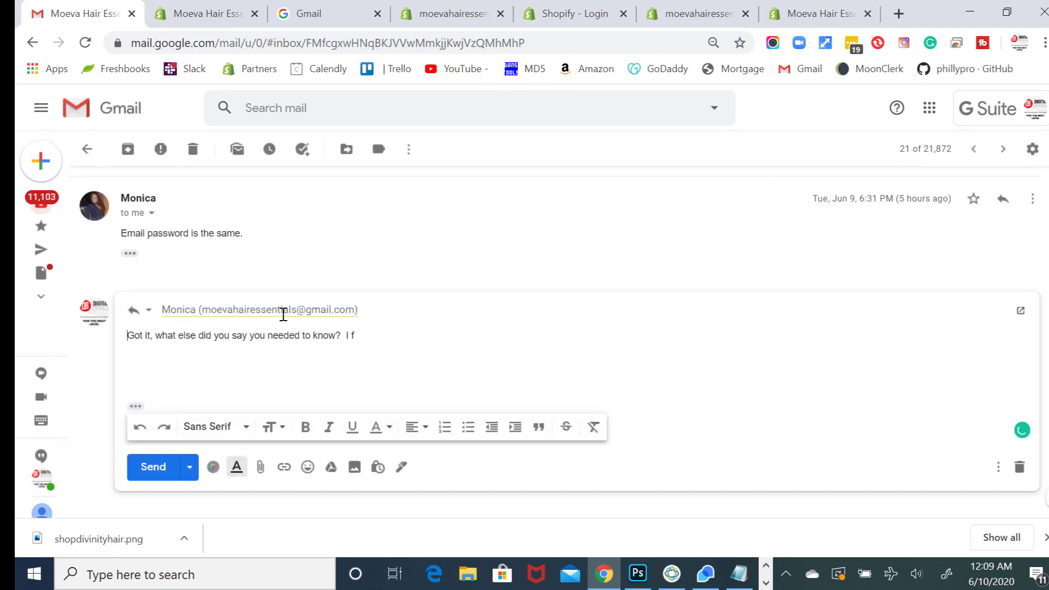
{"action": "scroll", "coordinate": [280, 258], "scroll_direction": "up", "scroll_amount": 5}
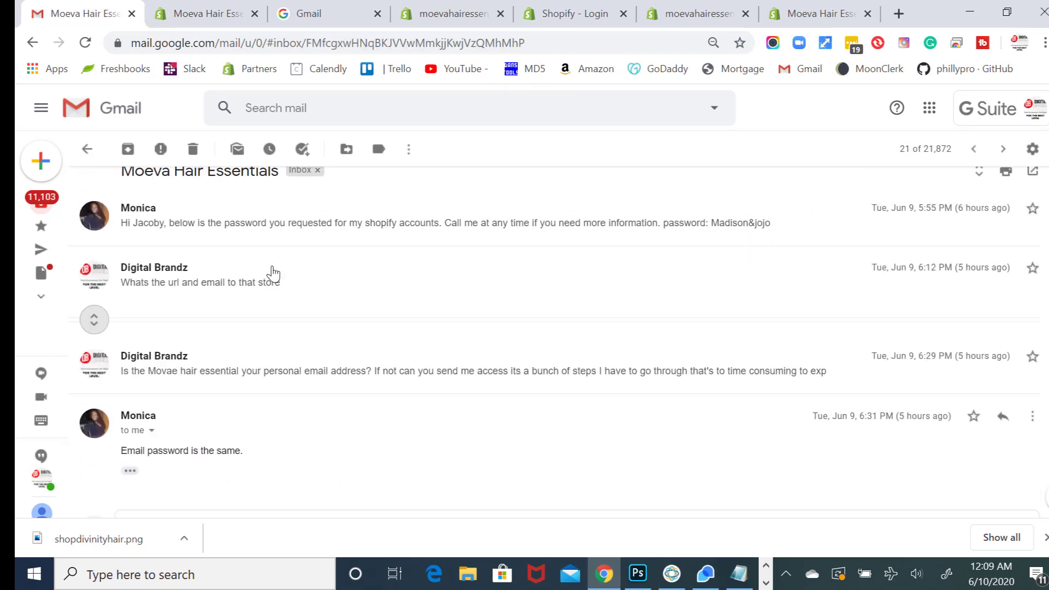
{"action": "left_click", "coordinate": [269, 334]}
{"action": "scroll", "coordinate": [298, 363], "scroll_direction": "down", "scroll_amount": 1}
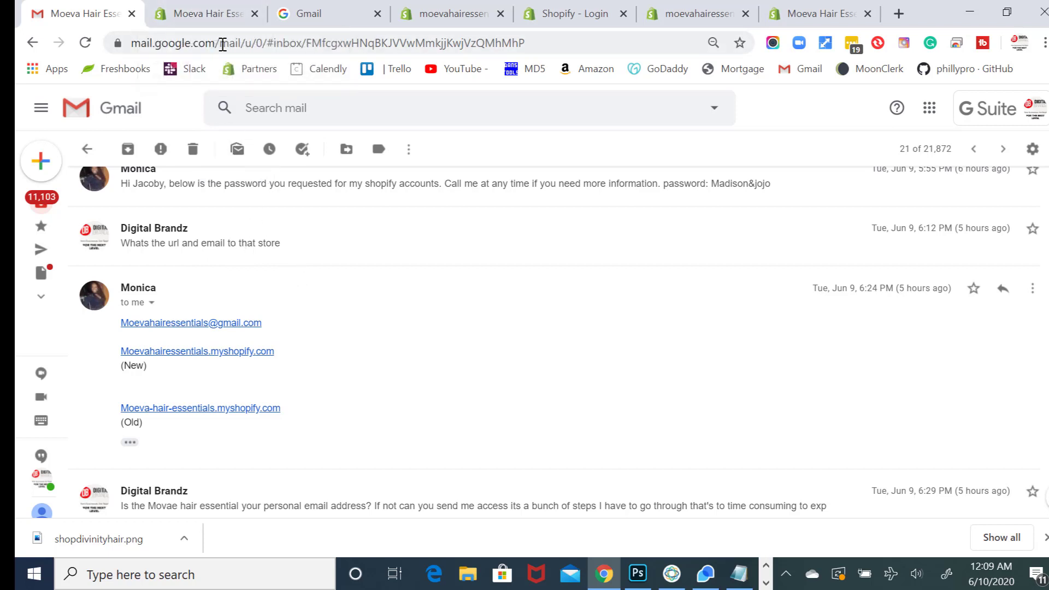
{"action": "left_click", "coordinate": [219, 13]}
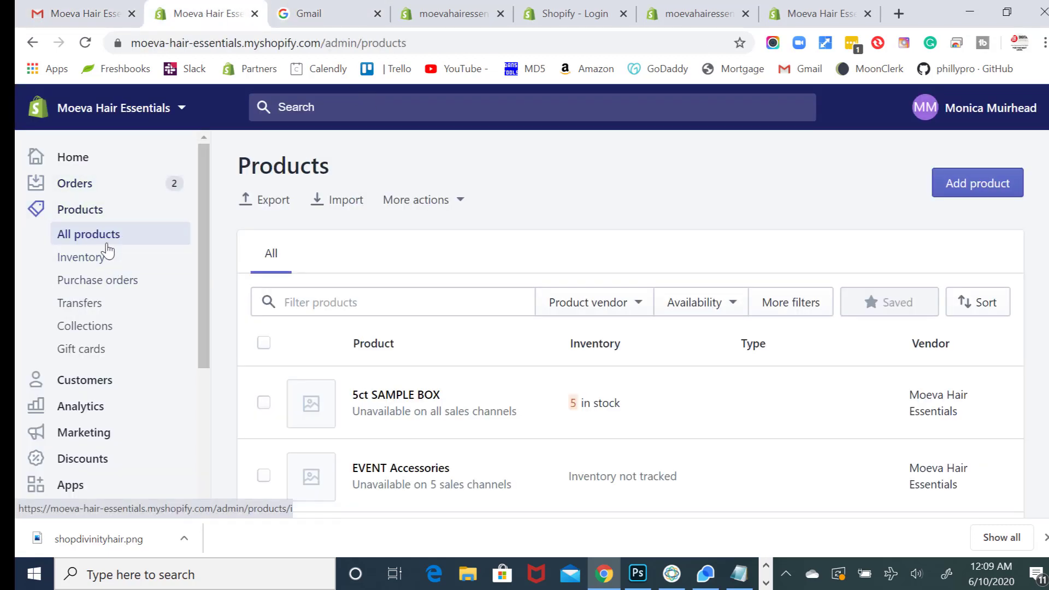
- Open the old store's Customers list and scroll through its 284 customers
{"action": "scroll", "coordinate": [108, 253], "scroll_direction": "down", "scroll_amount": 1}
{"action": "scroll", "coordinate": [108, 254], "scroll_direction": "down", "scroll_amount": 2}
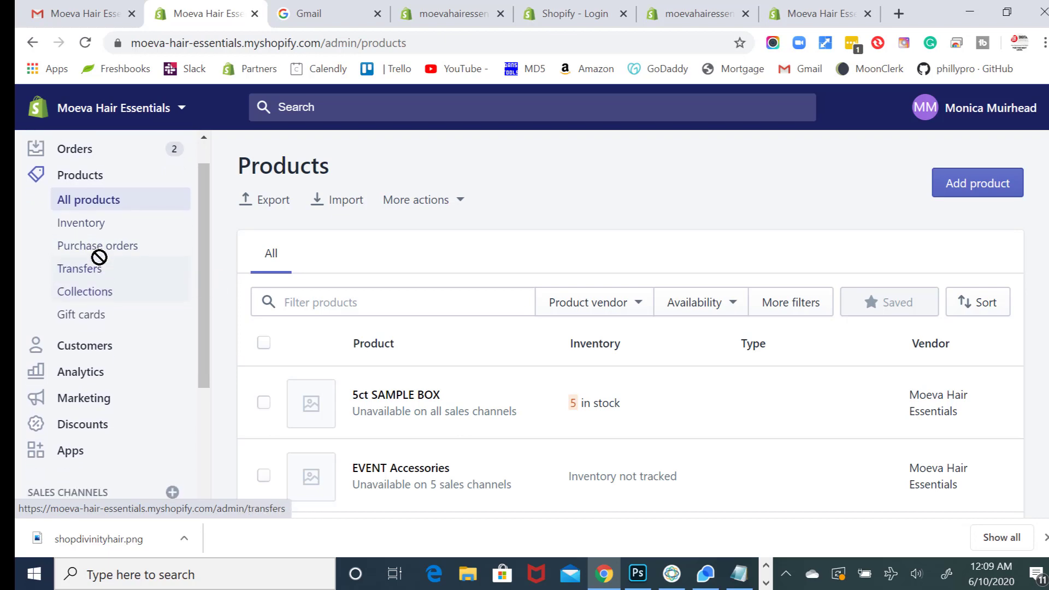
{"action": "scroll", "coordinate": [101, 268], "scroll_direction": "up", "scroll_amount": 2}
{"action": "scroll", "coordinate": [89, 222], "scroll_direction": "down", "scroll_amount": 1}
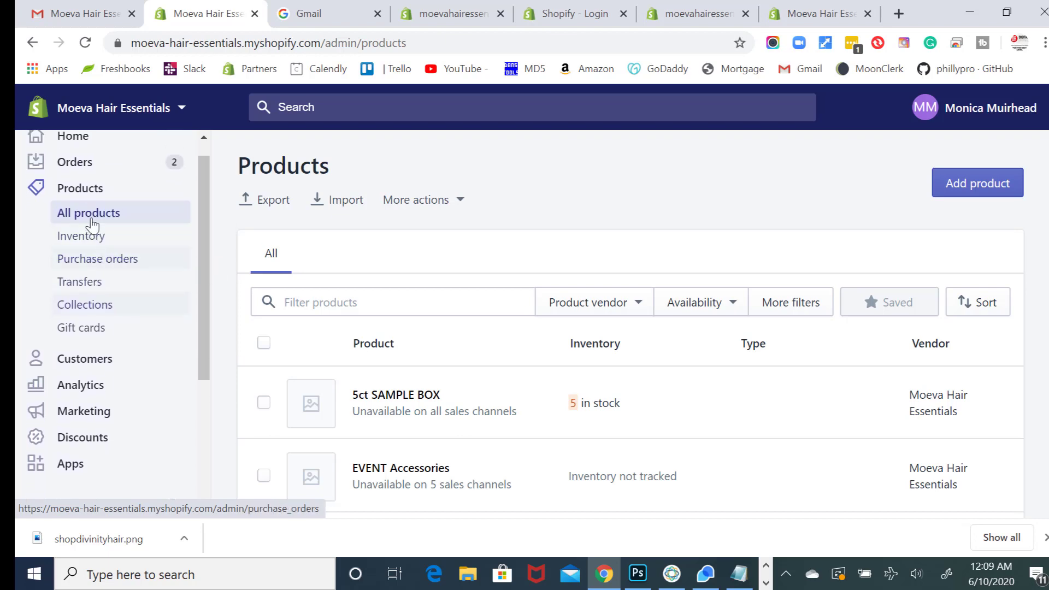
{"action": "left_click", "coordinate": [92, 356]}
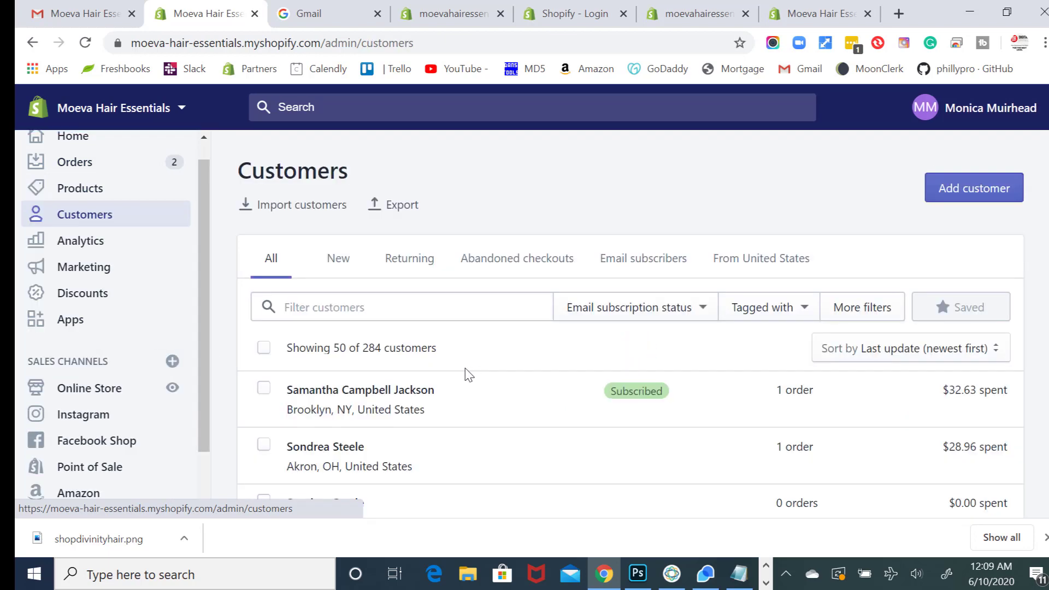
{"action": "scroll", "coordinate": [480, 375], "scroll_direction": "down", "scroll_amount": 8}
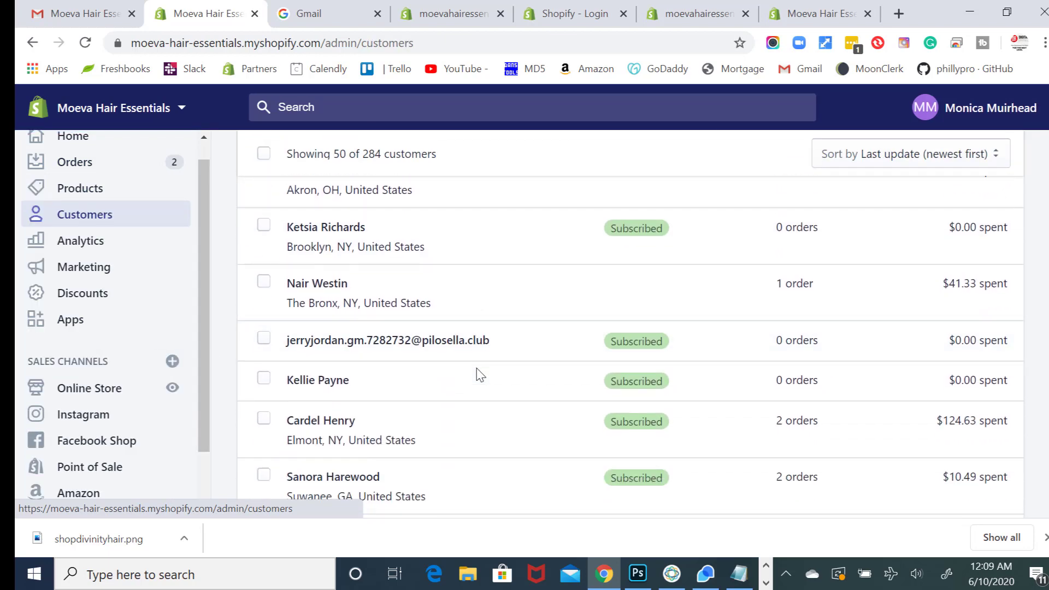
{"action": "scroll", "coordinate": [479, 371], "scroll_direction": "down", "scroll_amount": 2}
{"action": "scroll", "coordinate": [470, 369], "scroll_direction": "up", "scroll_amount": 12}
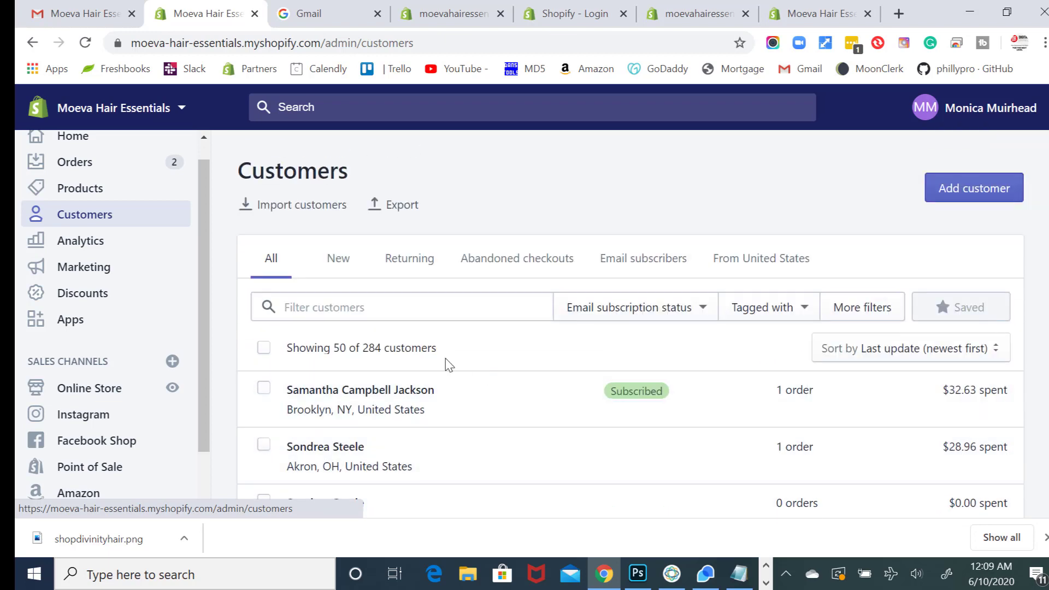
- Request an export of all 284 customers as CSV for Excel, delivered by email
{"action": "left_click", "coordinate": [397, 207]}
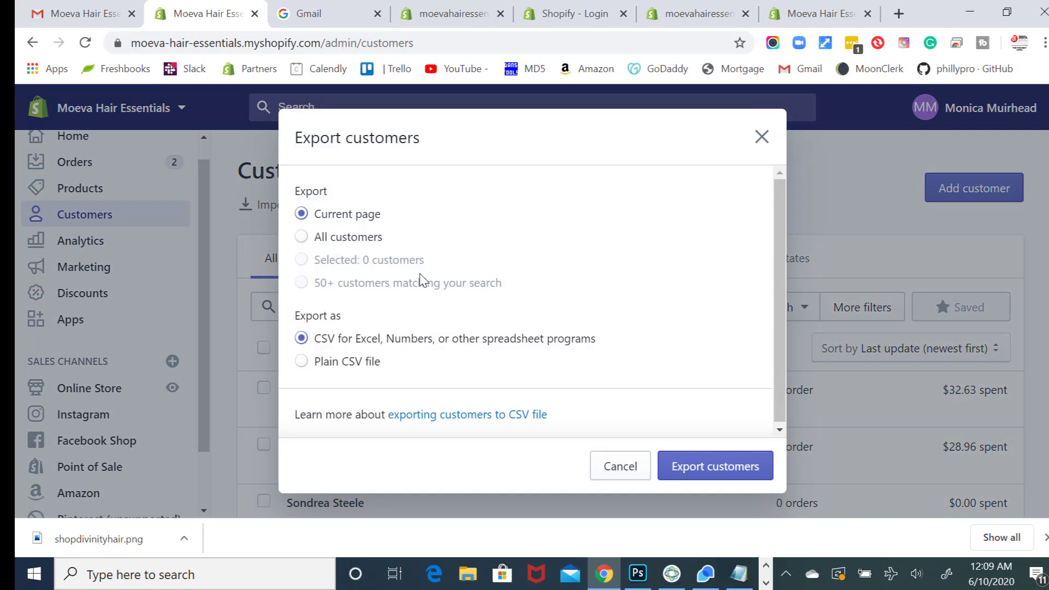
{"action": "left_click", "coordinate": [346, 241]}
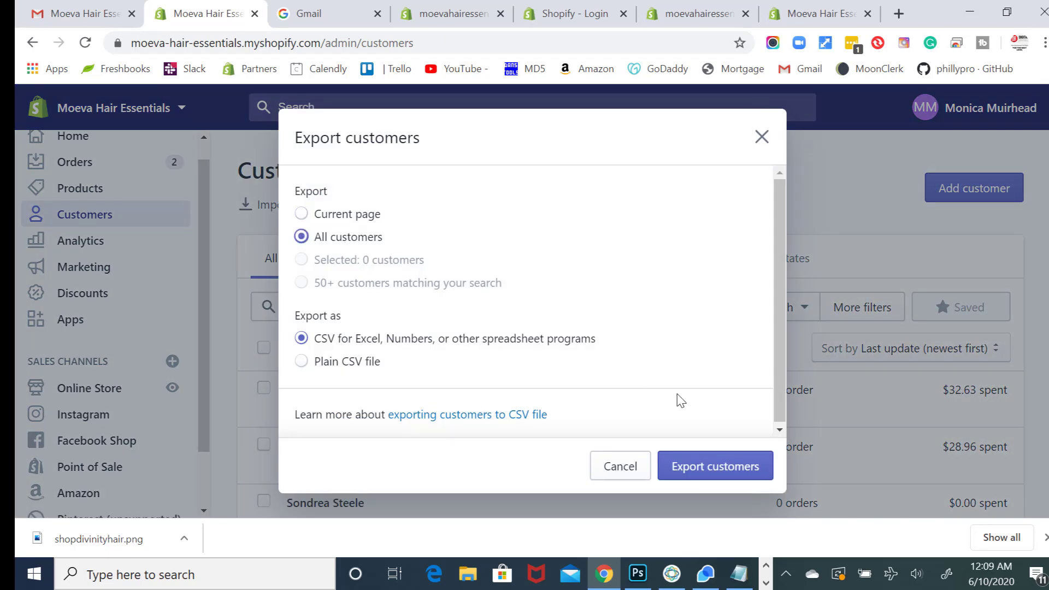
{"action": "left_click", "coordinate": [729, 471]}
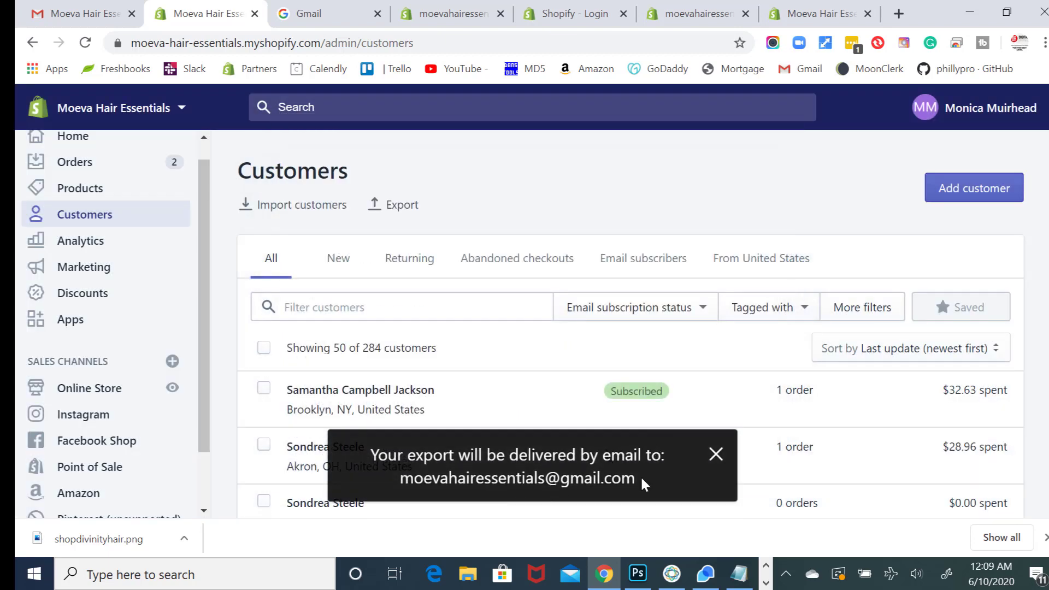
{"action": "left_click_drag", "start_coordinate": [642, 482], "coordinate": [401, 481]}
{"action": "left_click", "coordinate": [447, 481]}
{"action": "left_click", "coordinate": [75, 16]}
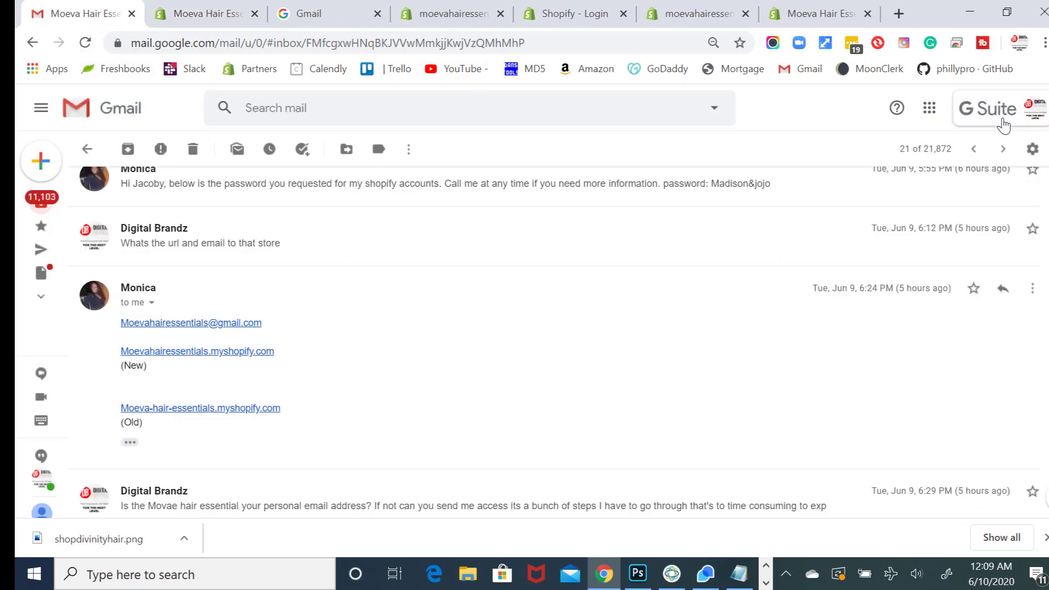
{"action": "left_click", "coordinate": [1007, 122]}
{"action": "scroll", "coordinate": [926, 325], "scroll_direction": "down", "scroll_amount": 1}
{"action": "left_click", "coordinate": [928, 411]}
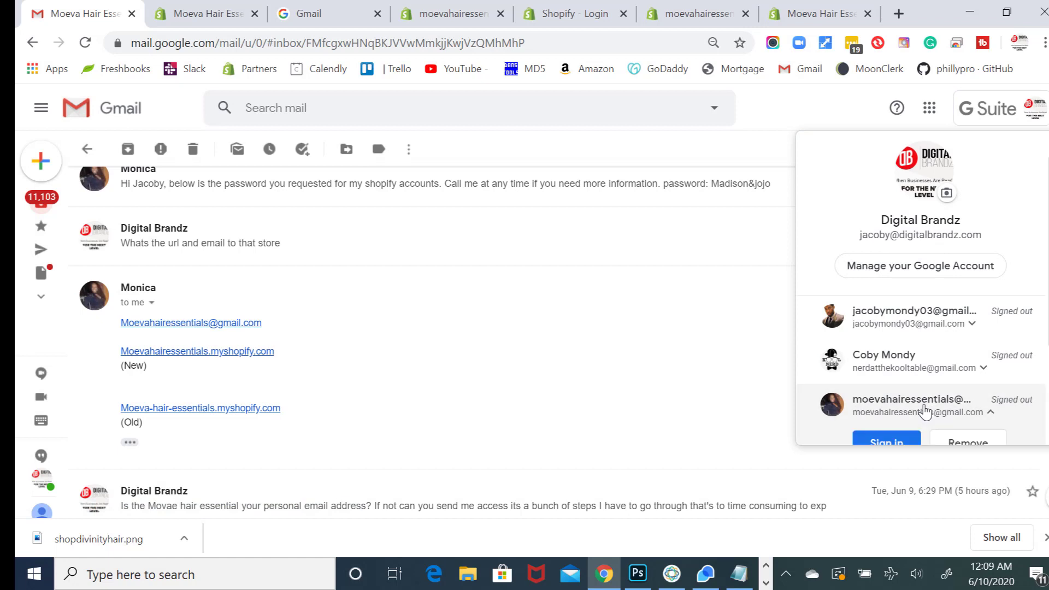
{"action": "left_click", "coordinate": [899, 438]}
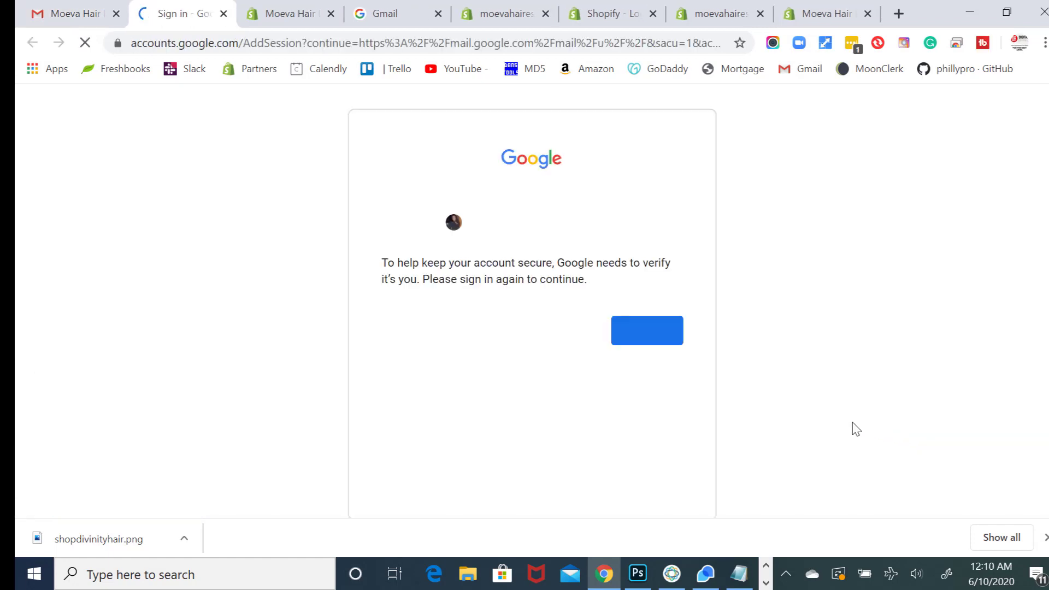
{"action": "left_click", "coordinate": [647, 336]}
{"action": "left_click", "coordinate": [642, 366]}
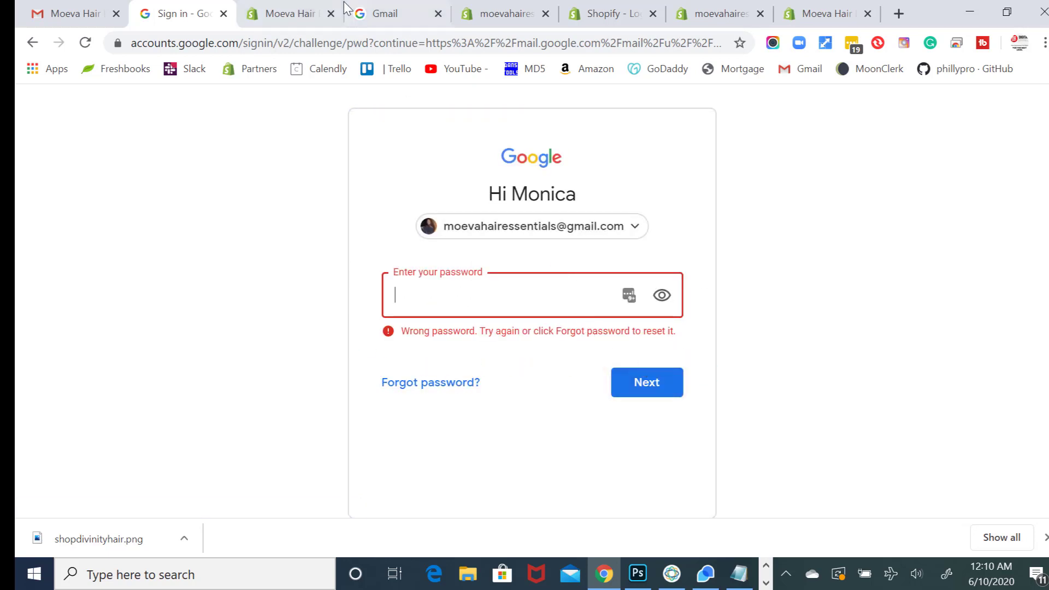
- Copy the account password from Monica's message and paste it to finish signing in
{"action": "left_click", "coordinate": [82, 12]}
{"action": "left_click", "coordinate": [331, 207]}
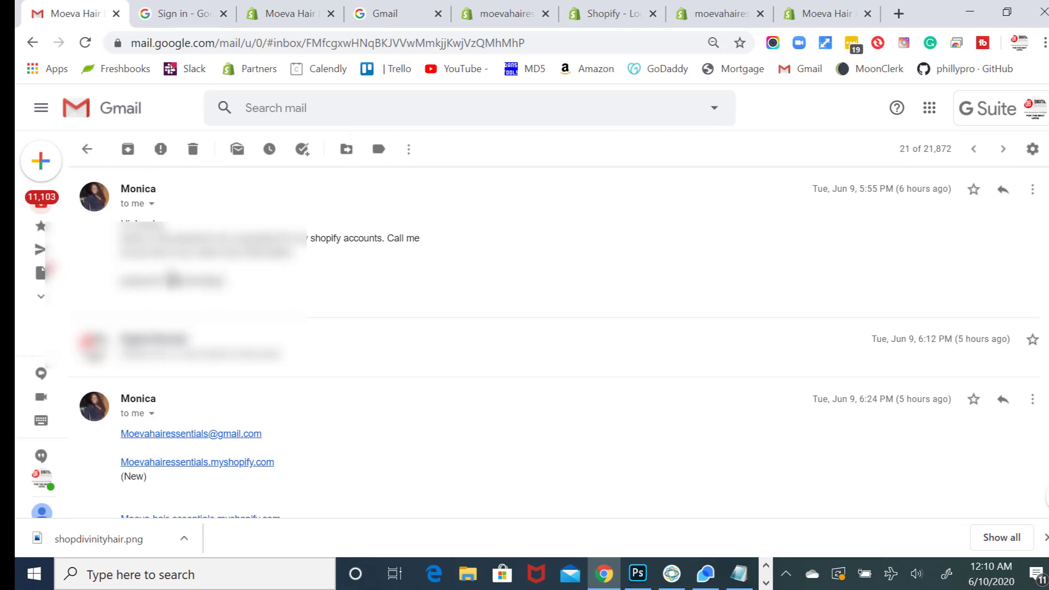
{"action": "left_click_drag", "start_coordinate": [170, 280], "coordinate": [235, 286]}
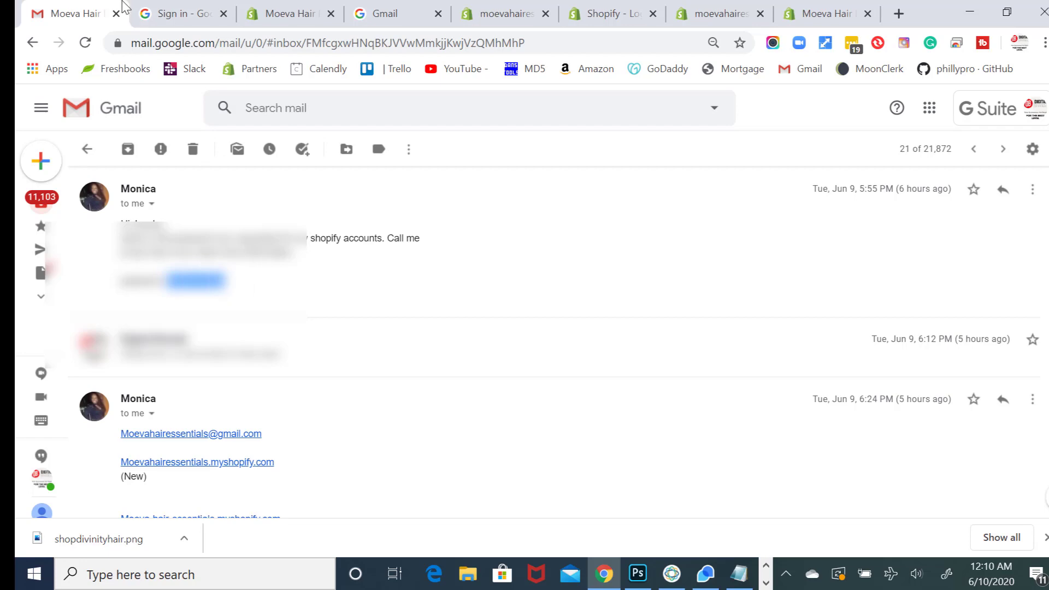
{"action": "key", "text": "ctrl+Tab"}
{"action": "key", "text": "ctrl+v"}
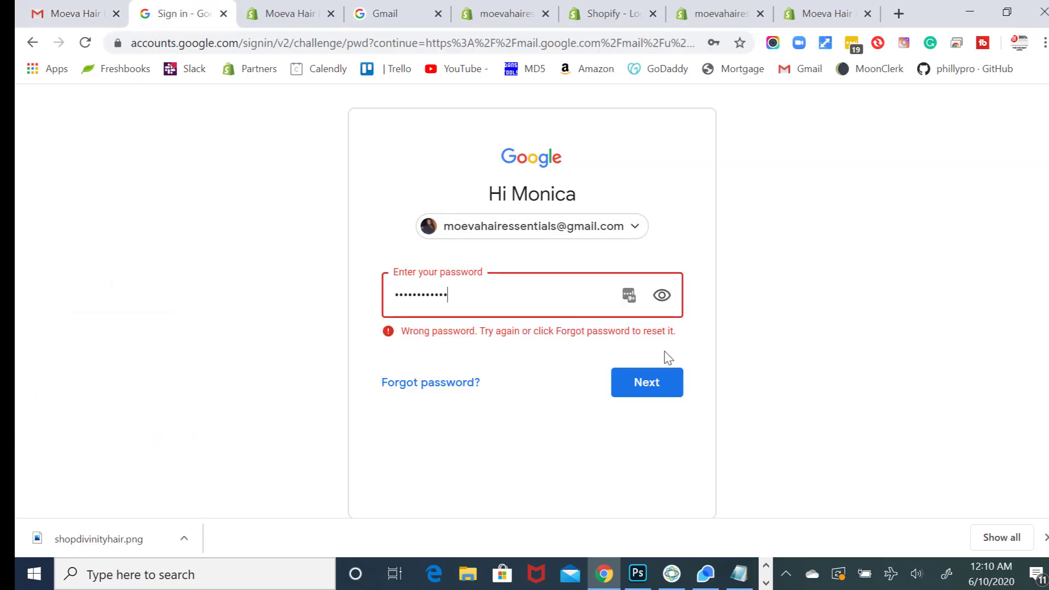
{"action": "left_click", "coordinate": [673, 385]}
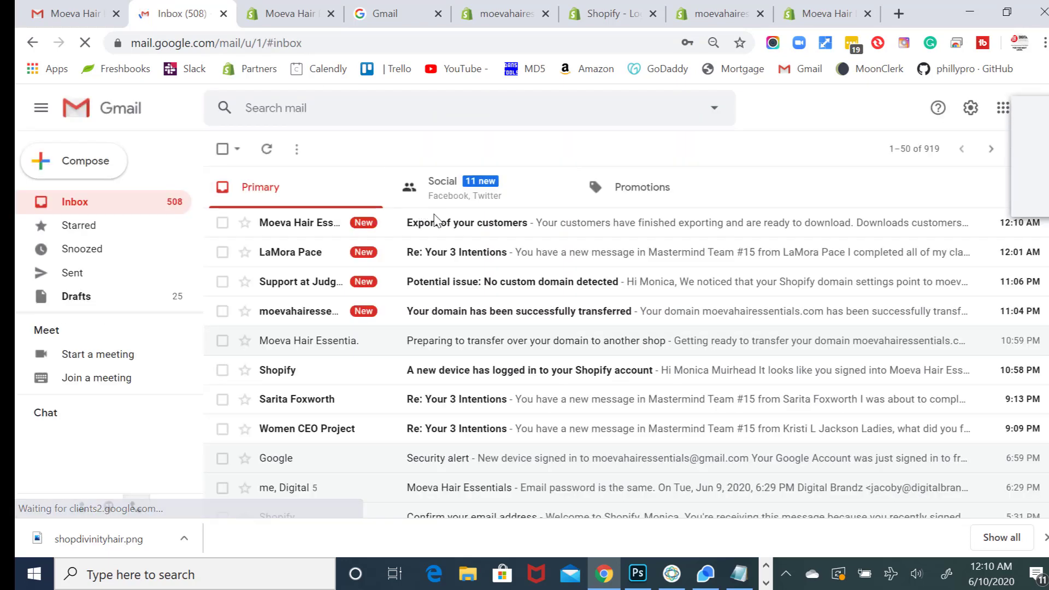
- Download customers_export_1.csv from the 'Export of your customers' email
{"action": "left_click", "coordinate": [463, 228]}
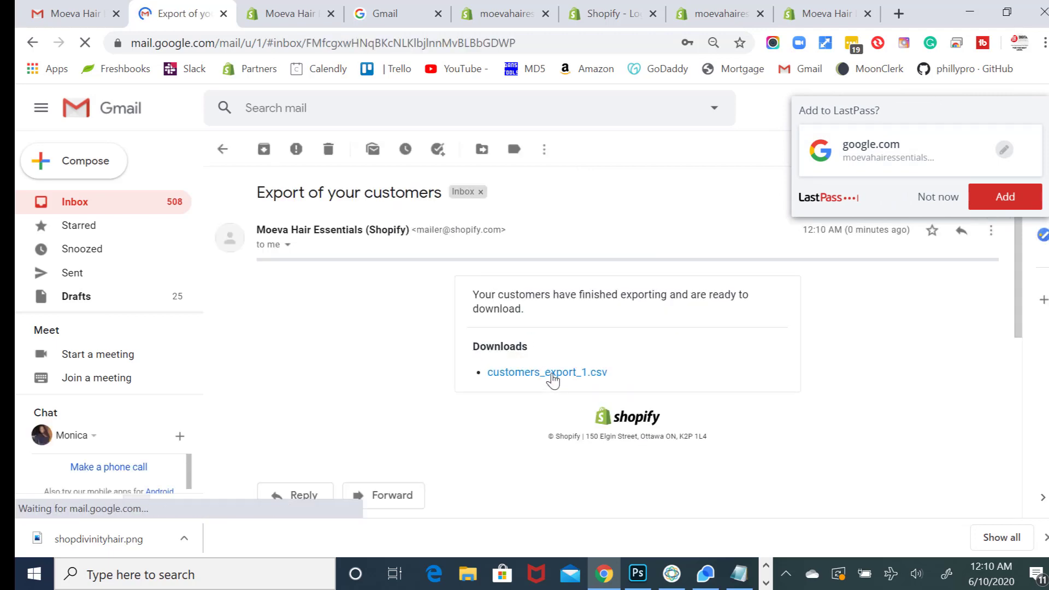
{"action": "left_click", "coordinate": [552, 376]}
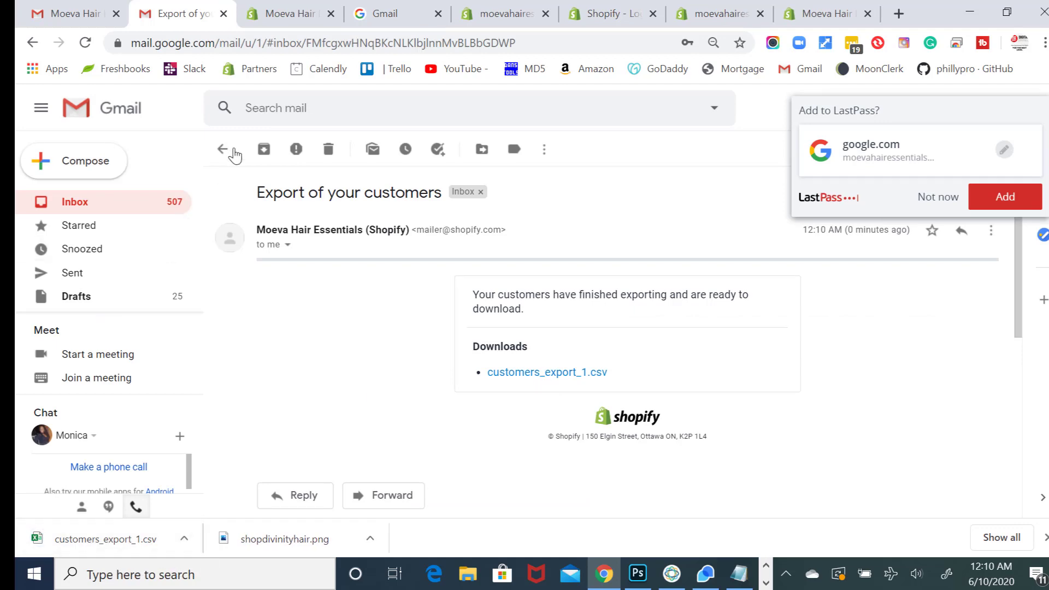
{"action": "left_click", "coordinate": [283, 25]}
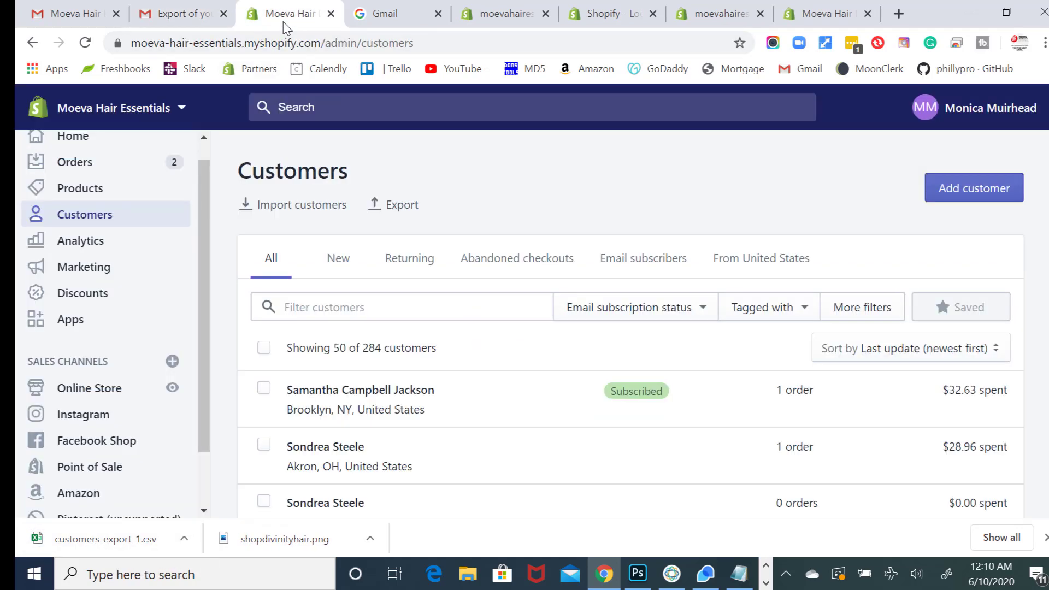
- Open Import customers in the new store and look for the customer export file
{"action": "left_click", "coordinate": [474, 16]}
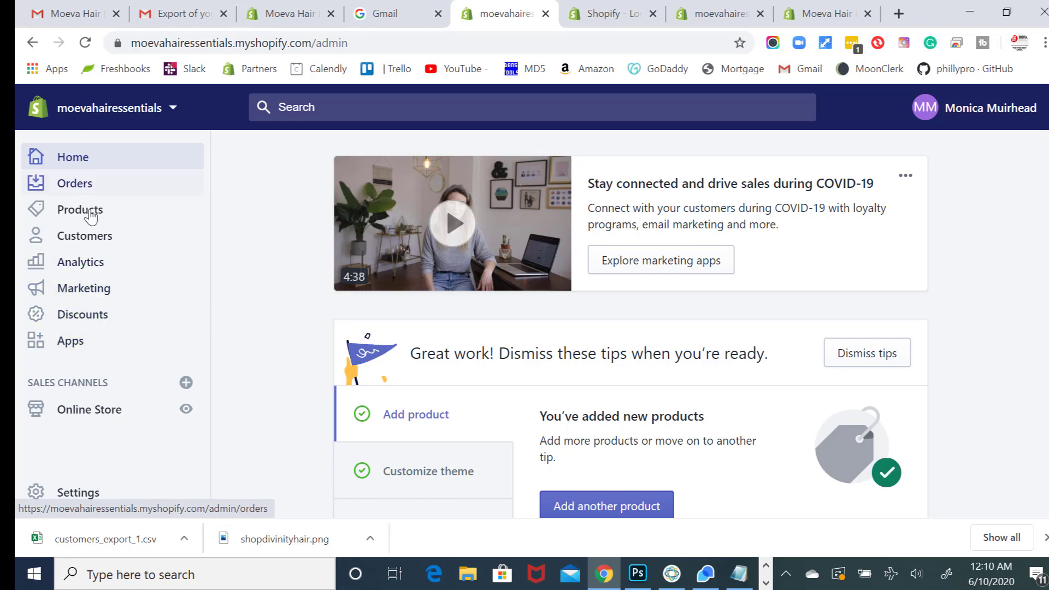
{"action": "left_click", "coordinate": [91, 240]}
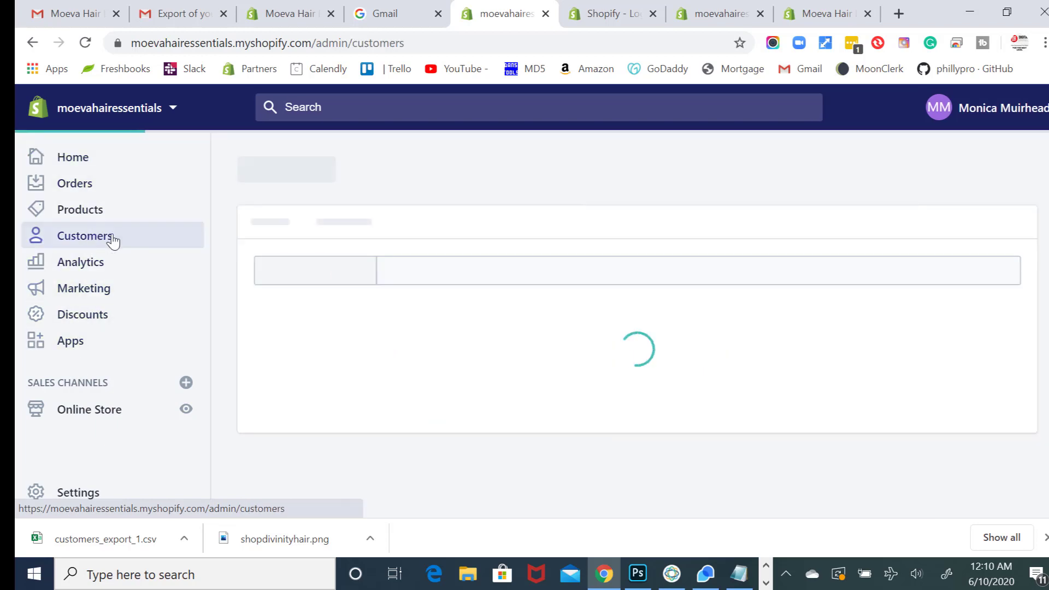
{"action": "left_click", "coordinate": [324, 206]}
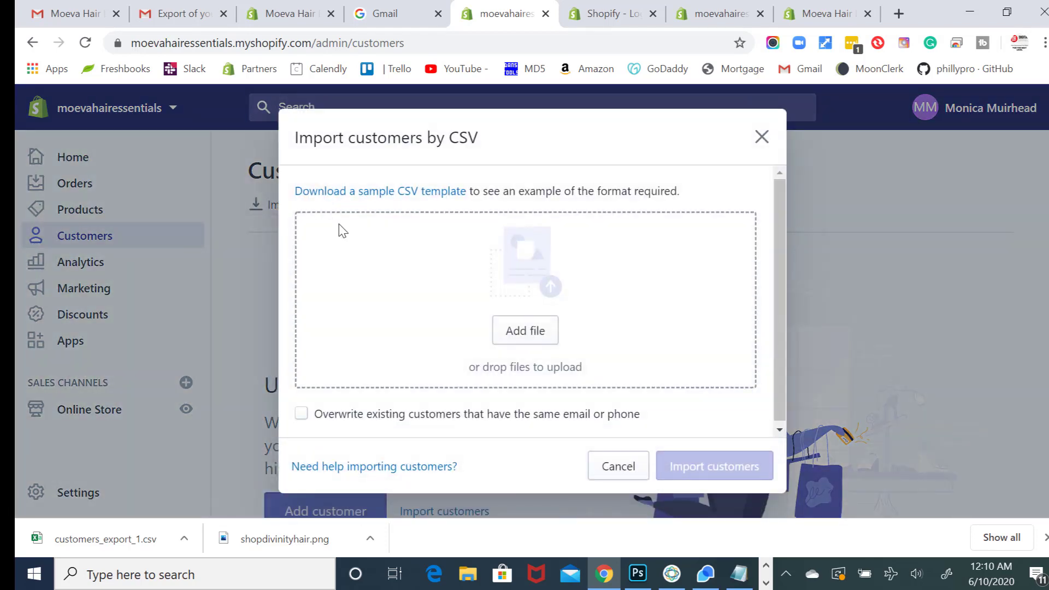
{"action": "left_click_drag", "start_coordinate": [151, 528], "coordinate": [234, 482]}
{"action": "left_click_drag", "start_coordinate": [163, 533], "coordinate": [510, 334]}
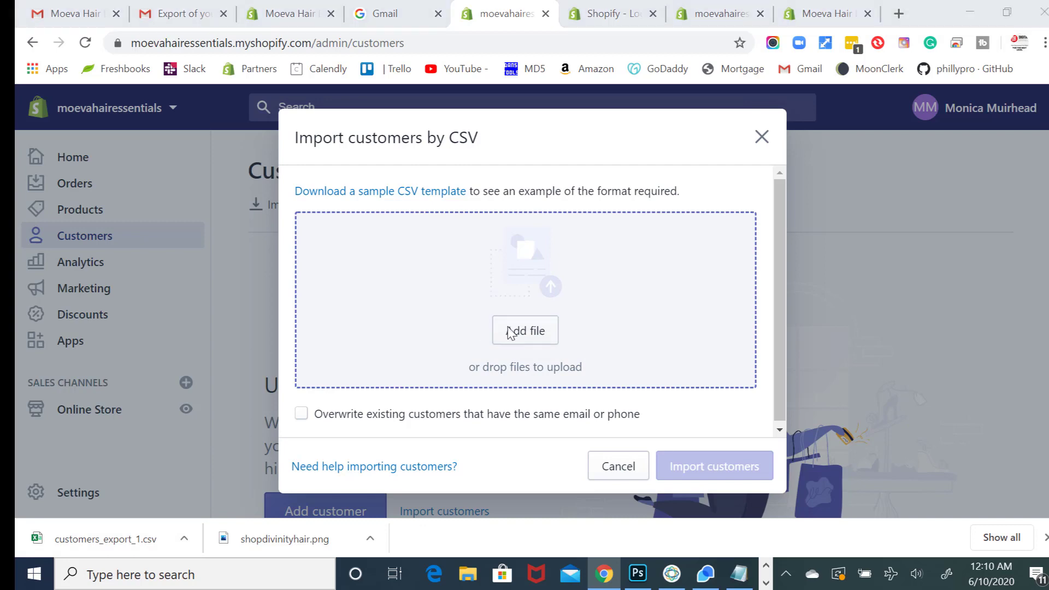
{"action": "left_click", "coordinate": [462, 304]}
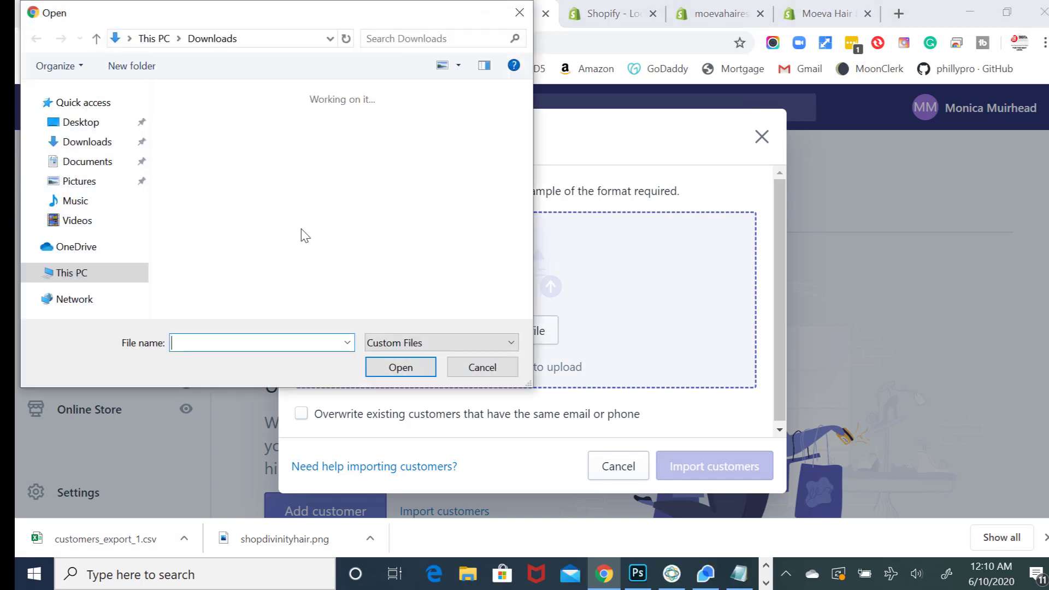
{"action": "left_click", "coordinate": [109, 148]}
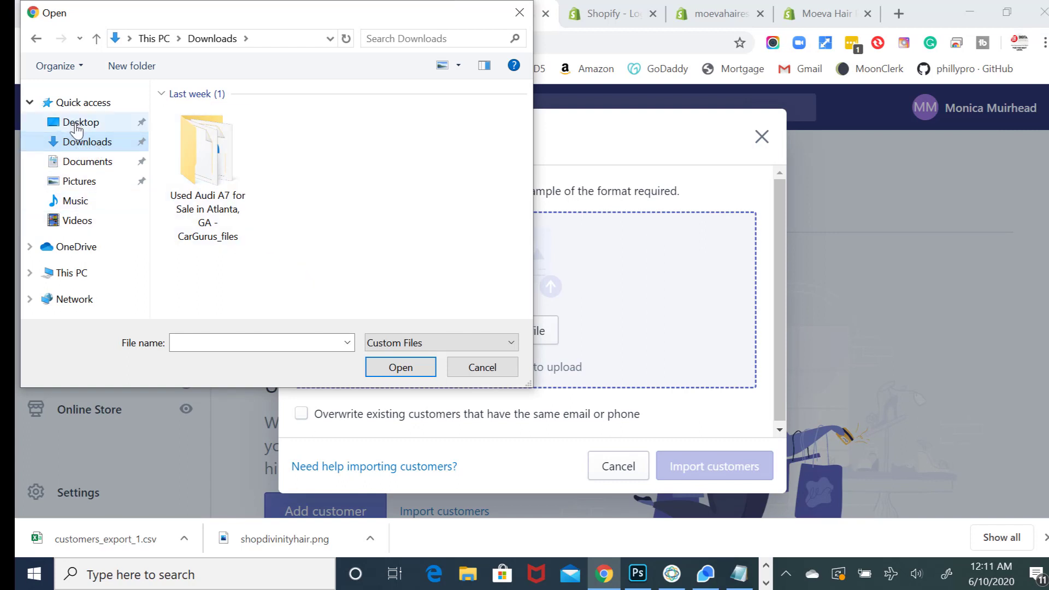
{"action": "left_click", "coordinate": [77, 123]}
{"action": "left_click", "coordinate": [82, 141]}
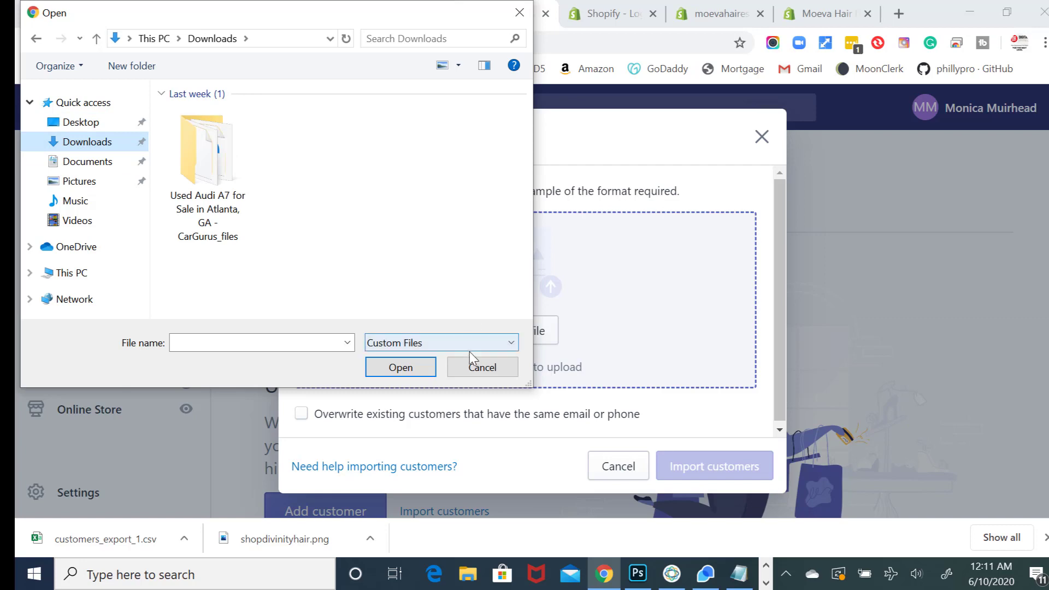
{"action": "left_click", "coordinate": [474, 366]}
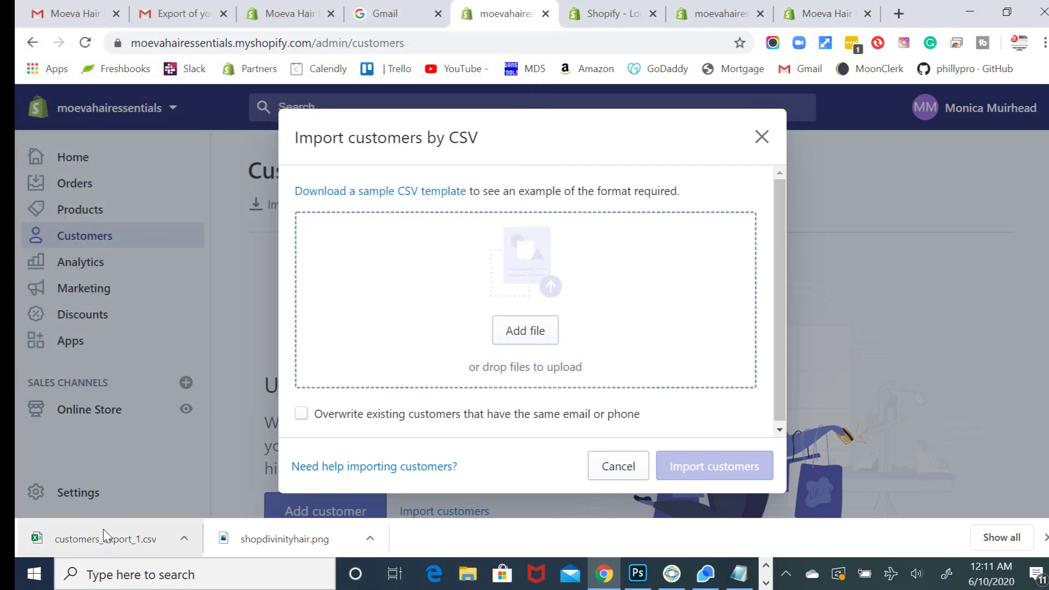
- Drop customers_export_1.csv into the import dialog and start importing the customers
{"action": "left_click_drag", "start_coordinate": [105, 535], "coordinate": [480, 355]}
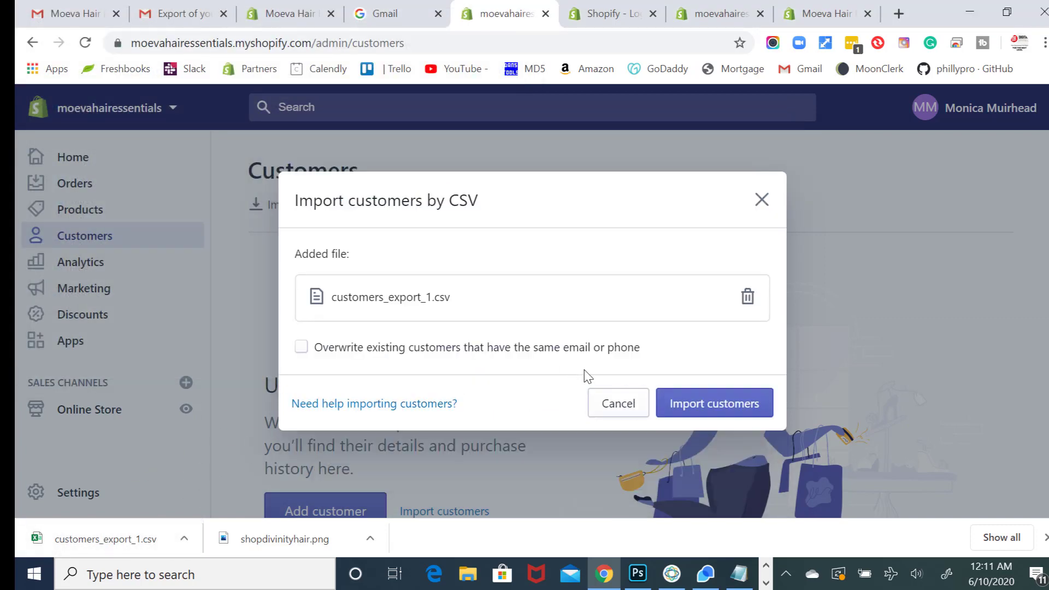
{"action": "left_click", "coordinate": [702, 402]}
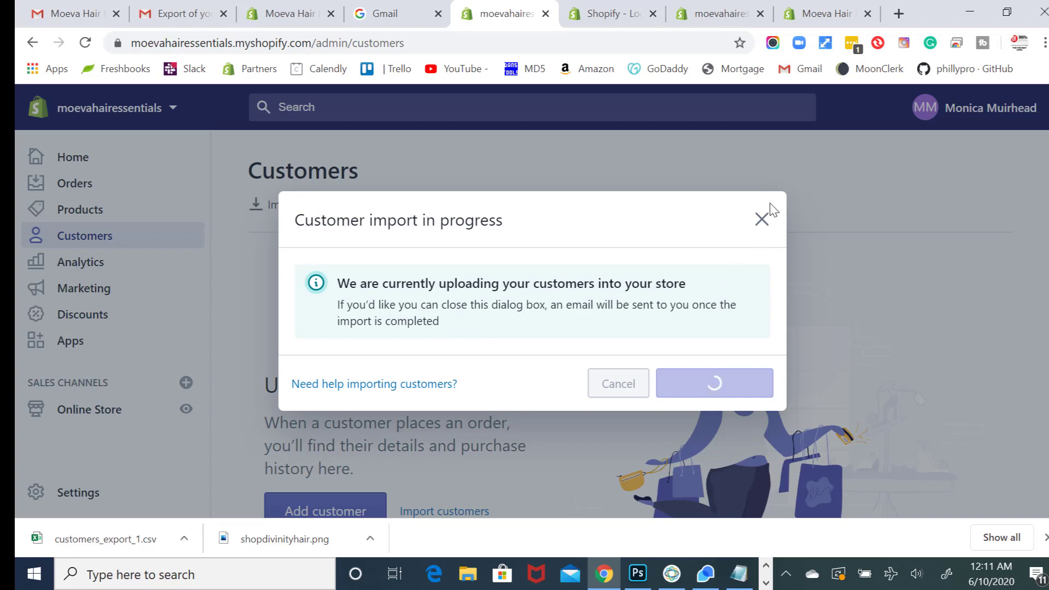
{"action": "left_click", "coordinate": [762, 220]}
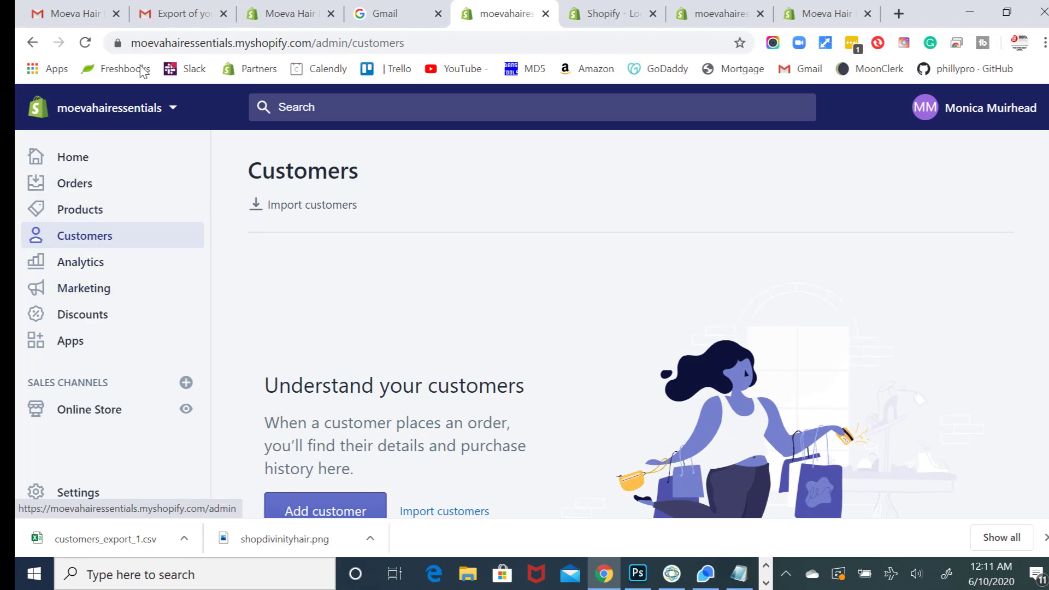
- Review the new store's product list
{"action": "left_click", "coordinate": [90, 209]}
{"action": "scroll", "coordinate": [274, 295], "scroll_direction": "down", "scroll_amount": 2}
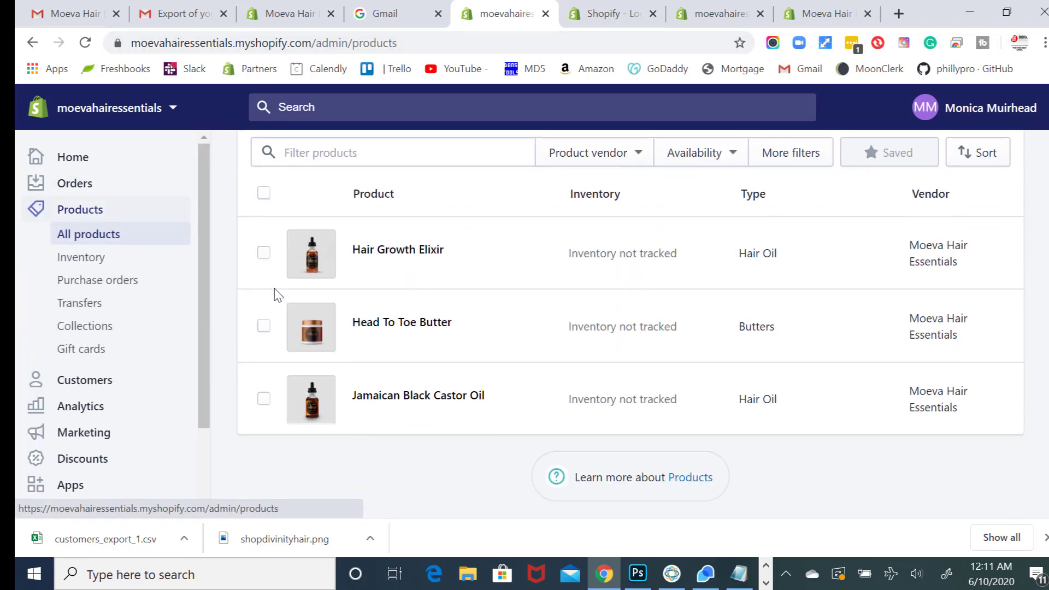
{"action": "scroll", "coordinate": [345, 298], "scroll_direction": "up", "scroll_amount": 2}
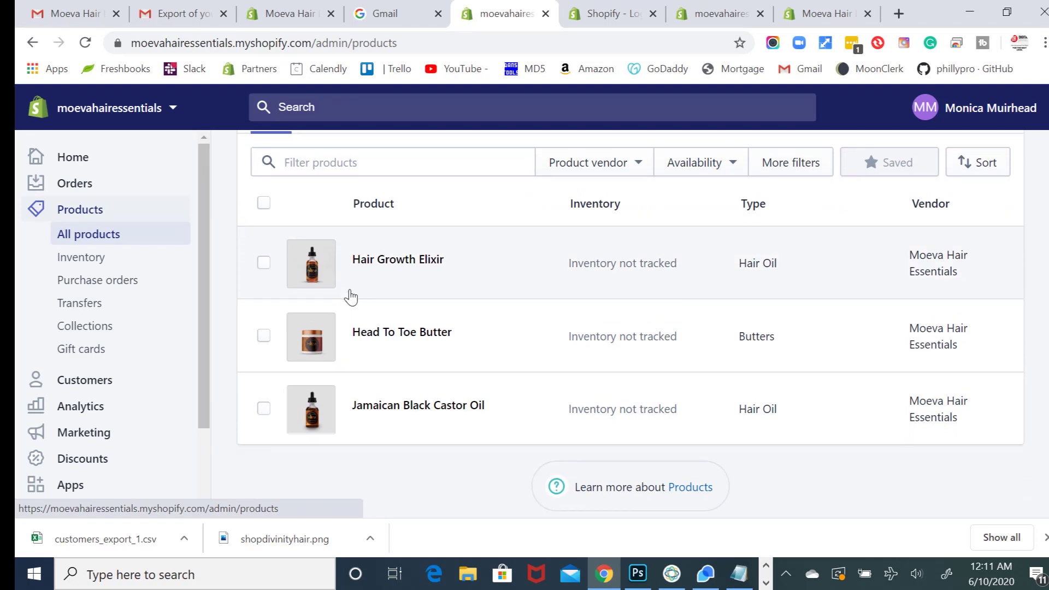
{"action": "scroll", "coordinate": [350, 295], "scroll_direction": "down", "scroll_amount": 1}
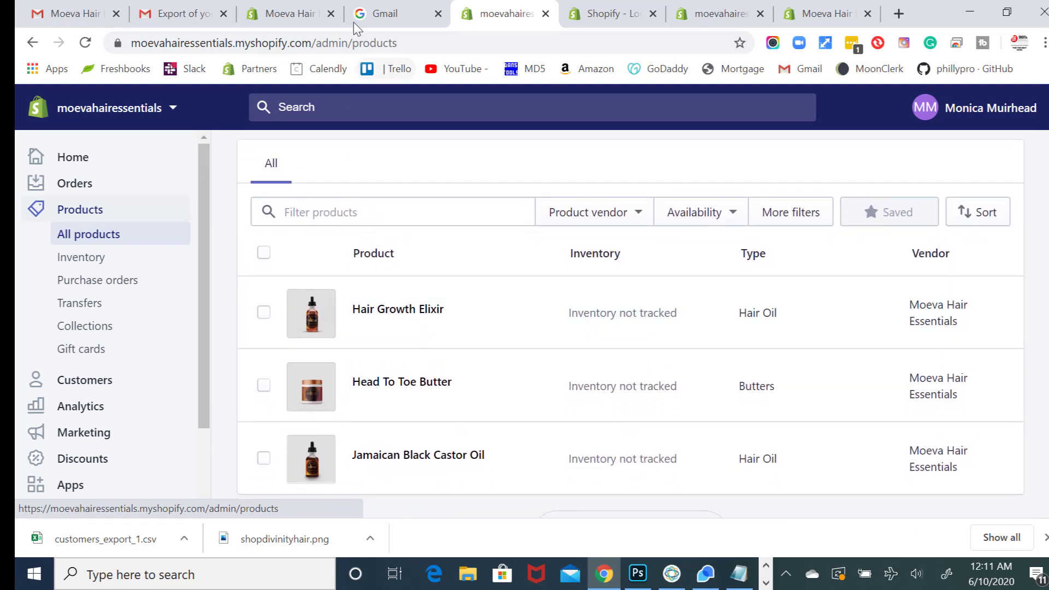
- In the original store, review the product list and then its orders
{"action": "left_click", "coordinate": [295, 13]}
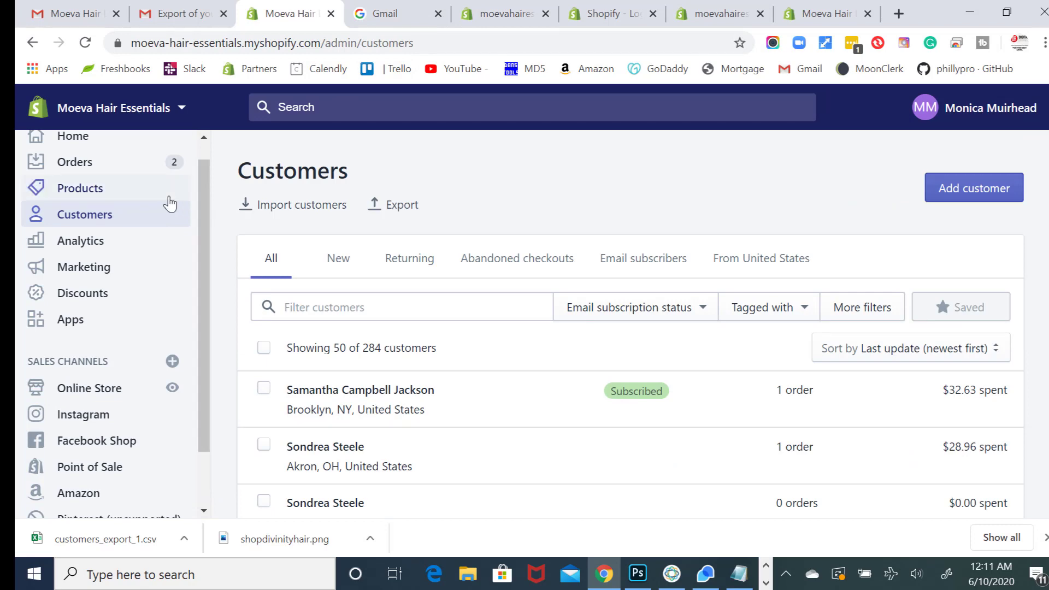
{"action": "left_click", "coordinate": [108, 194]}
{"action": "scroll", "coordinate": [397, 380], "scroll_direction": "down", "scroll_amount": 15}
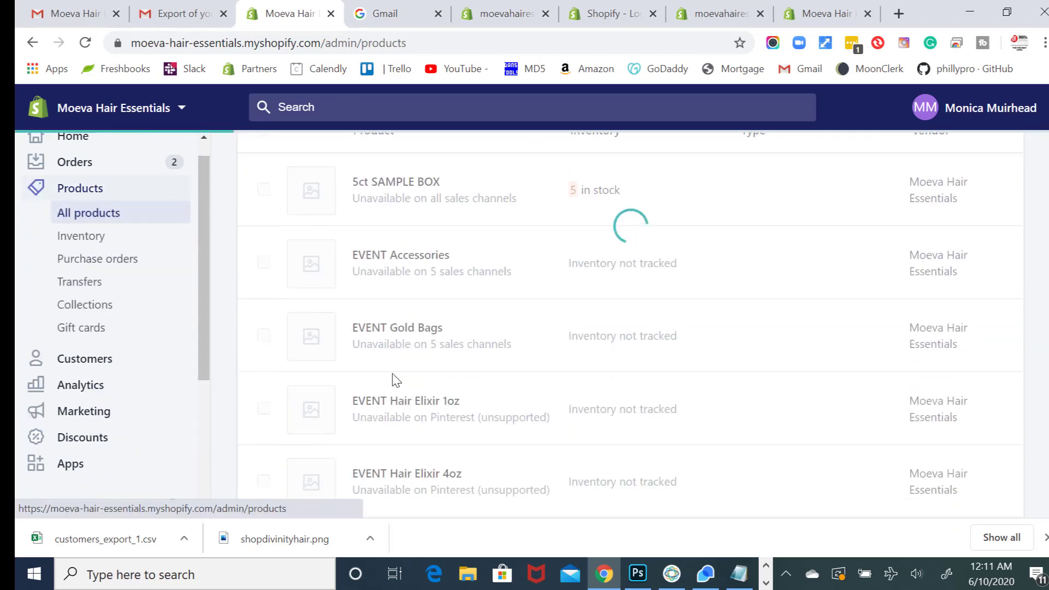
{"action": "scroll", "coordinate": [396, 380], "scroll_direction": "up", "scroll_amount": 5}
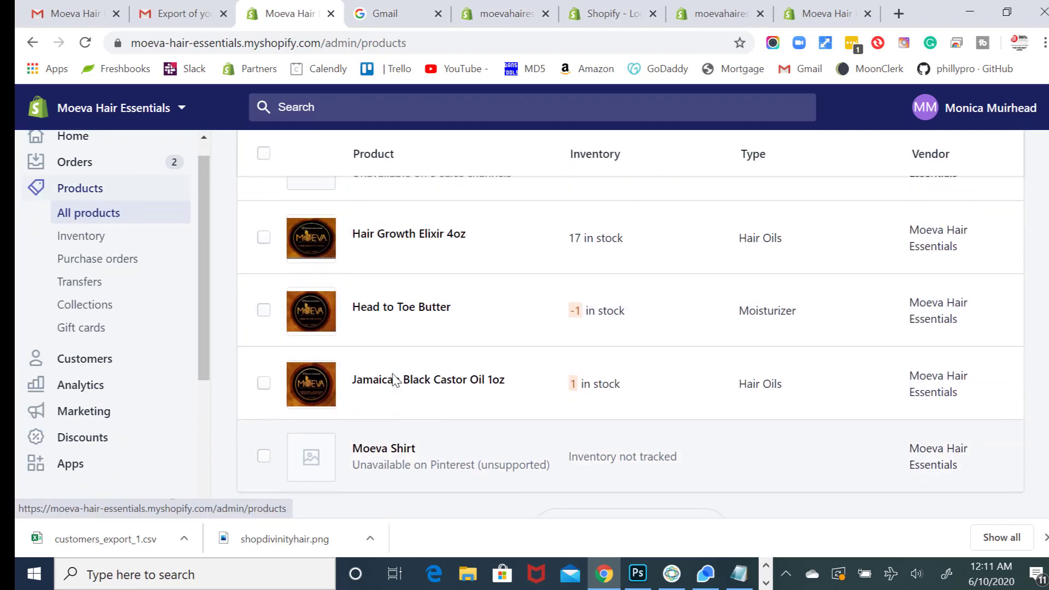
{"action": "scroll", "coordinate": [19, 285], "scroll_direction": "up", "scroll_amount": 1}
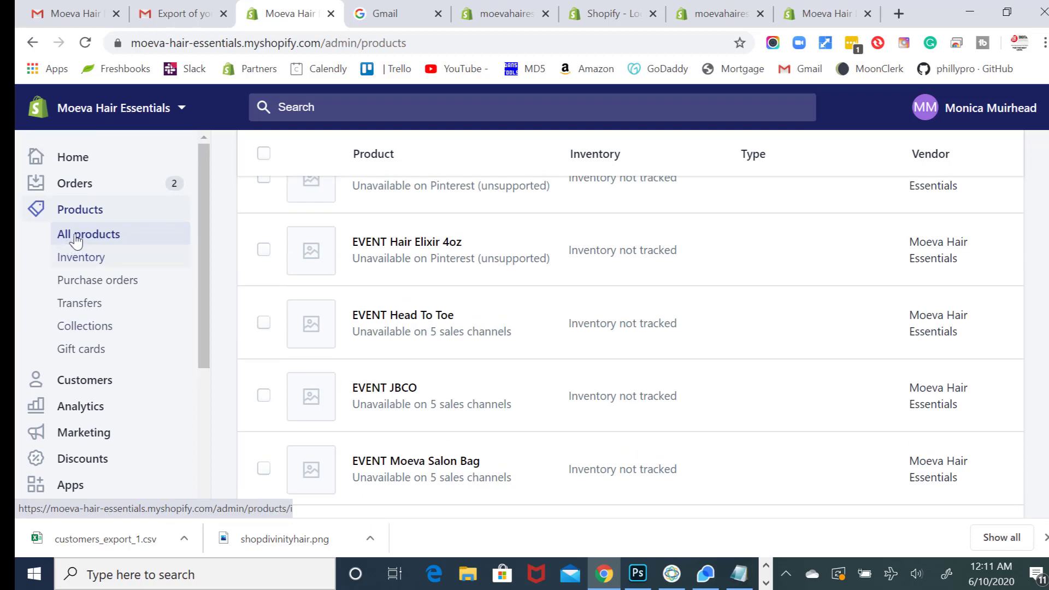
{"action": "left_click", "coordinate": [87, 189]}
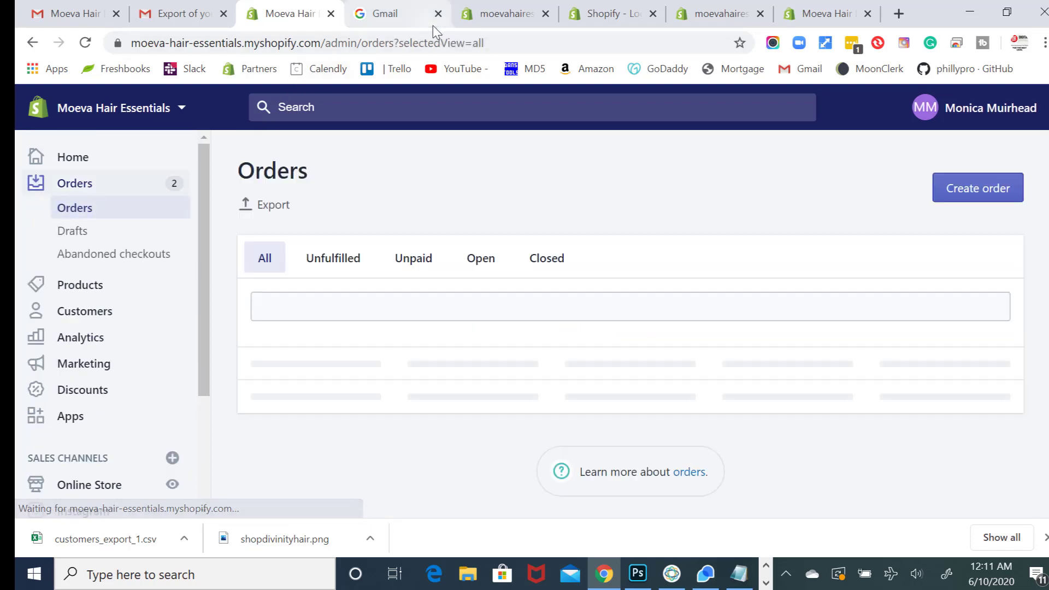
- Check the new store's orders, then return to the original store's order list
{"action": "left_click", "coordinate": [491, 13]}
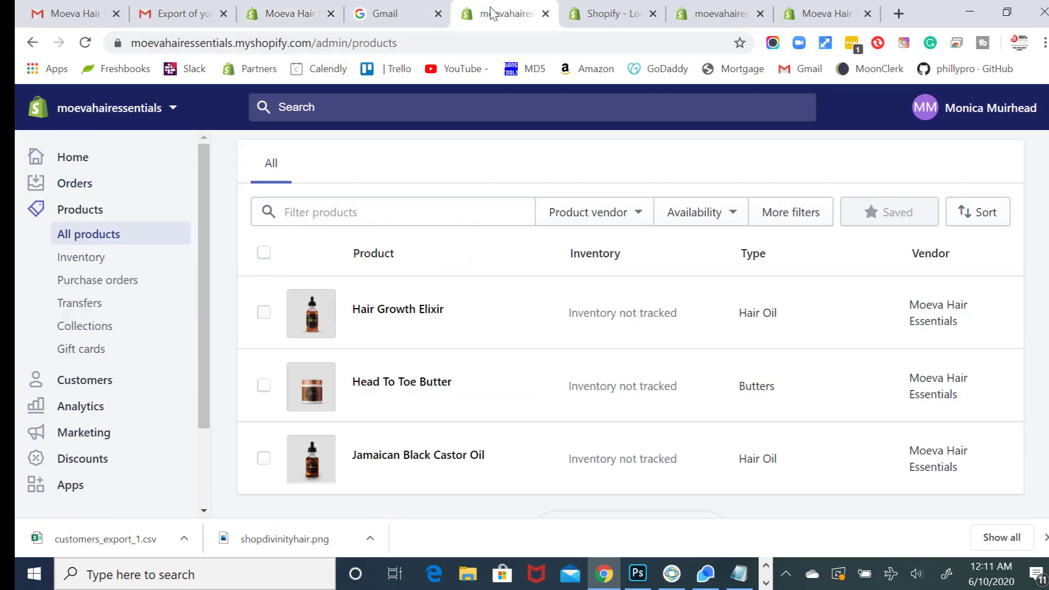
{"action": "left_click", "coordinate": [82, 185]}
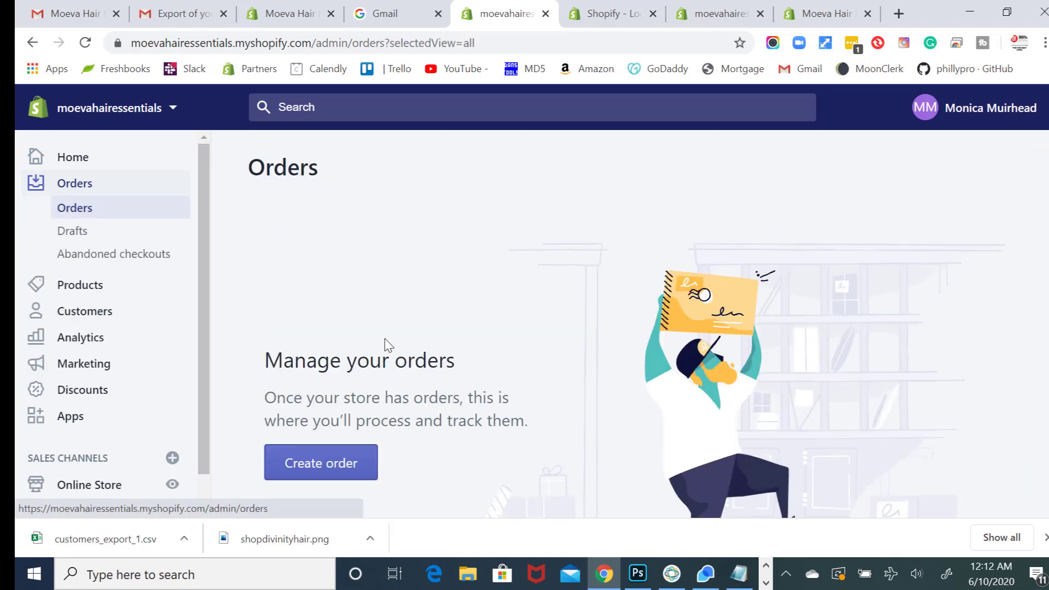
{"action": "scroll", "coordinate": [361, 298], "scroll_direction": "down", "scroll_amount": 1}
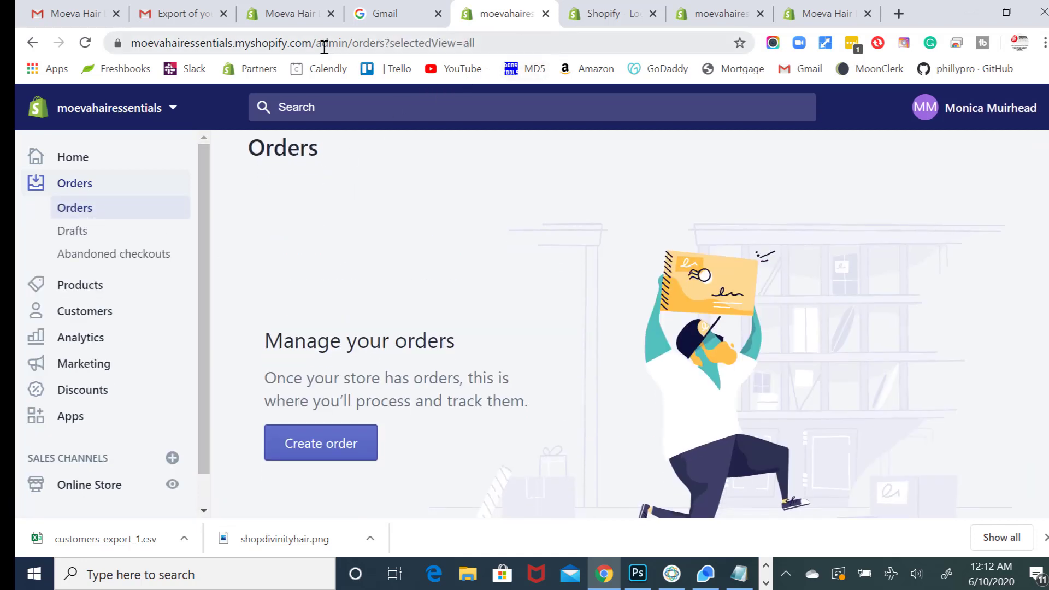
{"action": "left_click", "coordinate": [281, 17]}
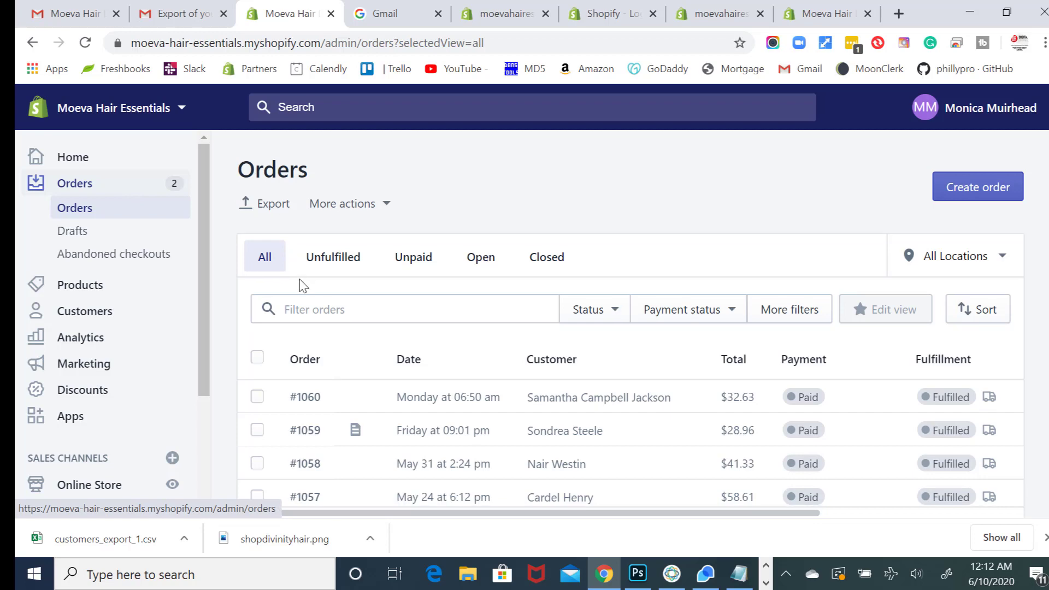
- Export all orders from the original store as a CSV for Excel, delivered by e-mail
{"action": "scroll", "coordinate": [300, 283], "scroll_direction": "down", "scroll_amount": 2}
{"action": "scroll", "coordinate": [300, 286], "scroll_direction": "down", "scroll_amount": 2}
{"action": "scroll", "coordinate": [300, 283], "scroll_direction": "up", "scroll_amount": 4}
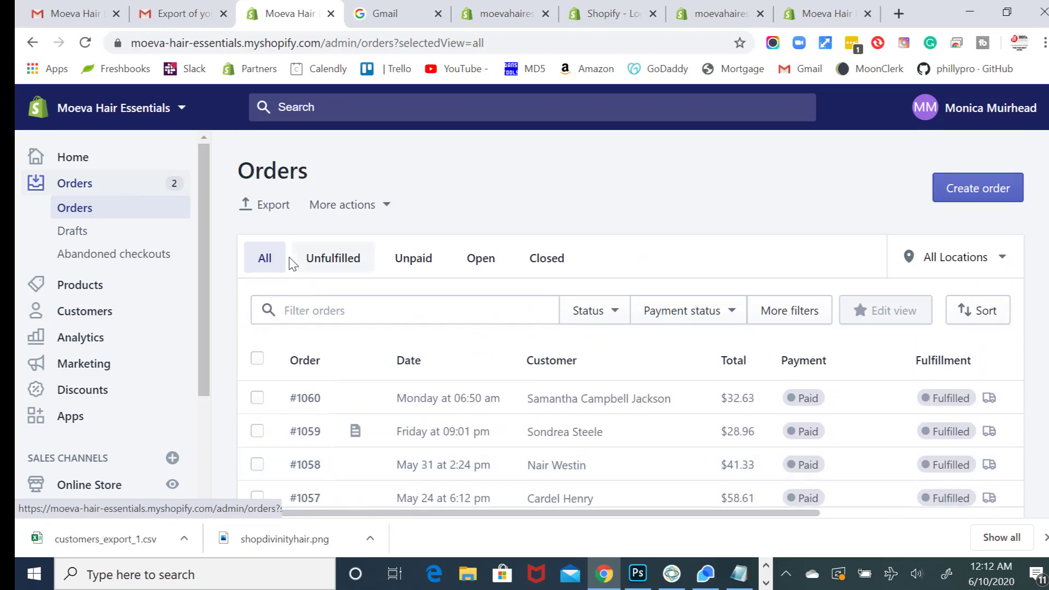
{"action": "left_click", "coordinate": [271, 213]}
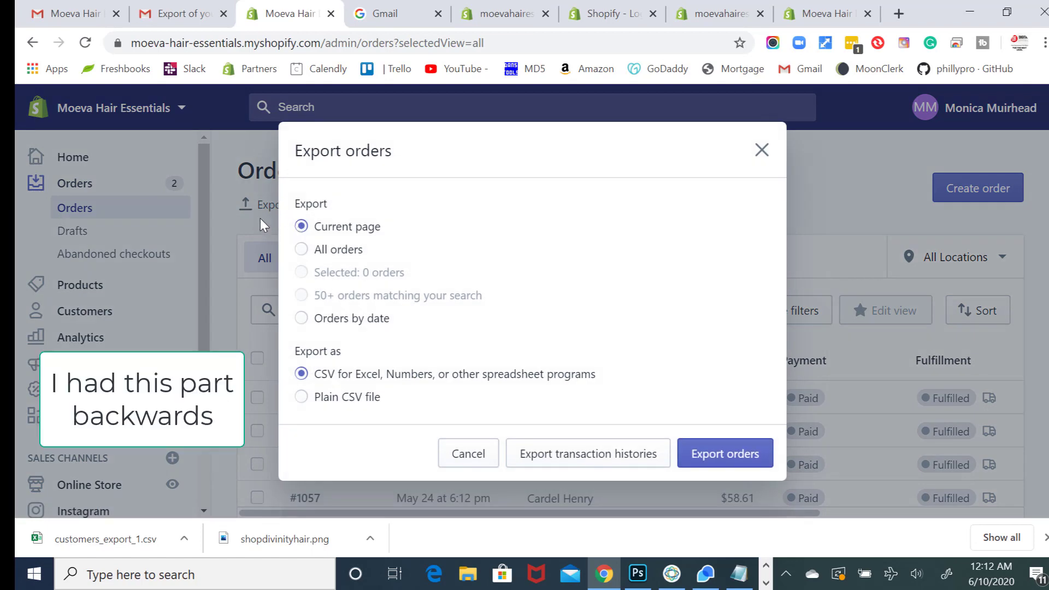
{"action": "left_click", "coordinate": [301, 250]}
{"action": "left_click", "coordinate": [762, 151]}
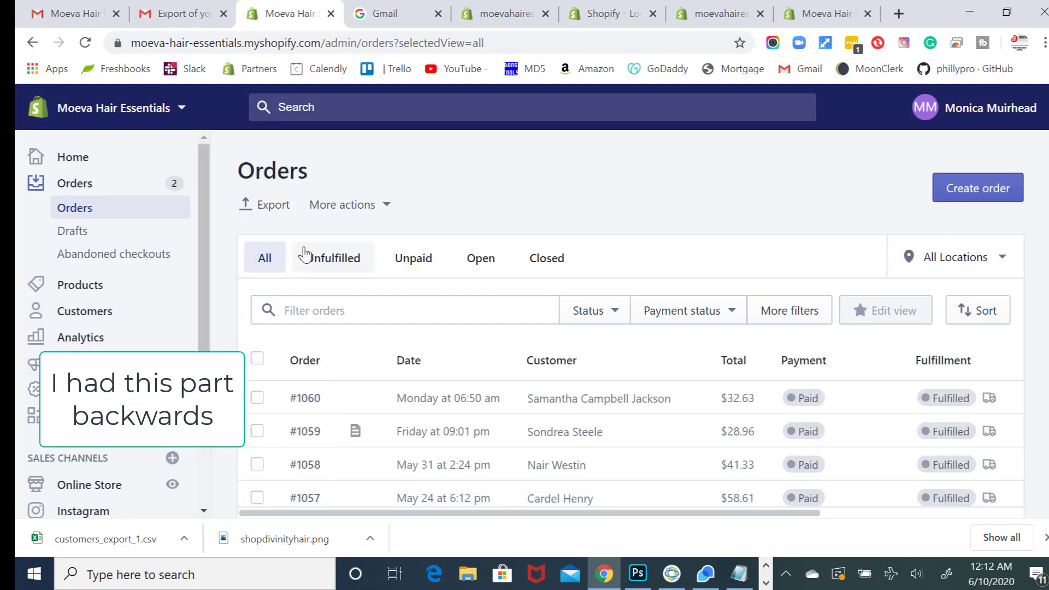
{"action": "left_click", "coordinate": [268, 207]}
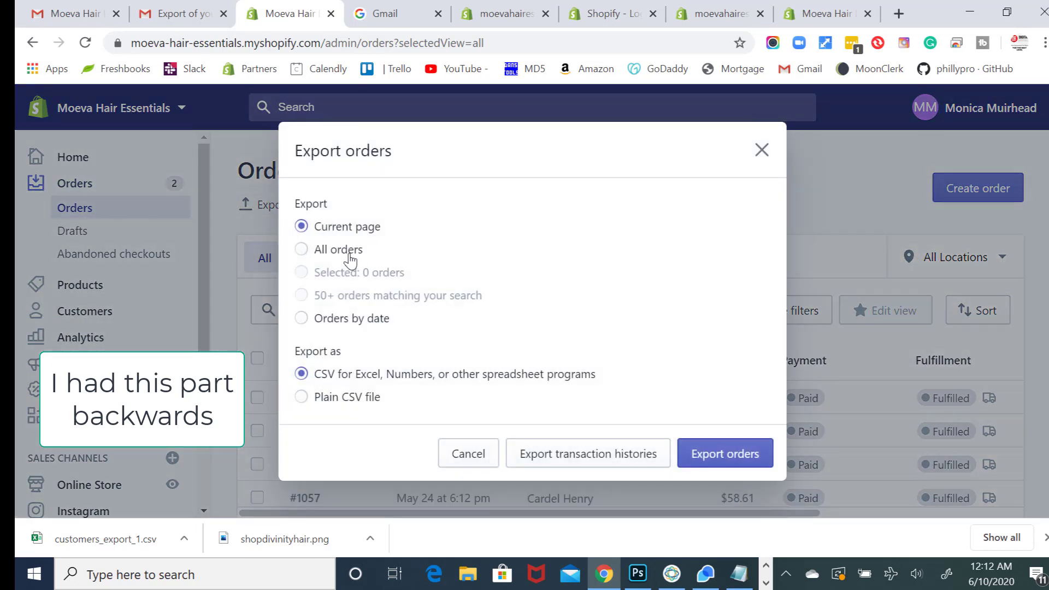
{"action": "left_click", "coordinate": [349, 256]}
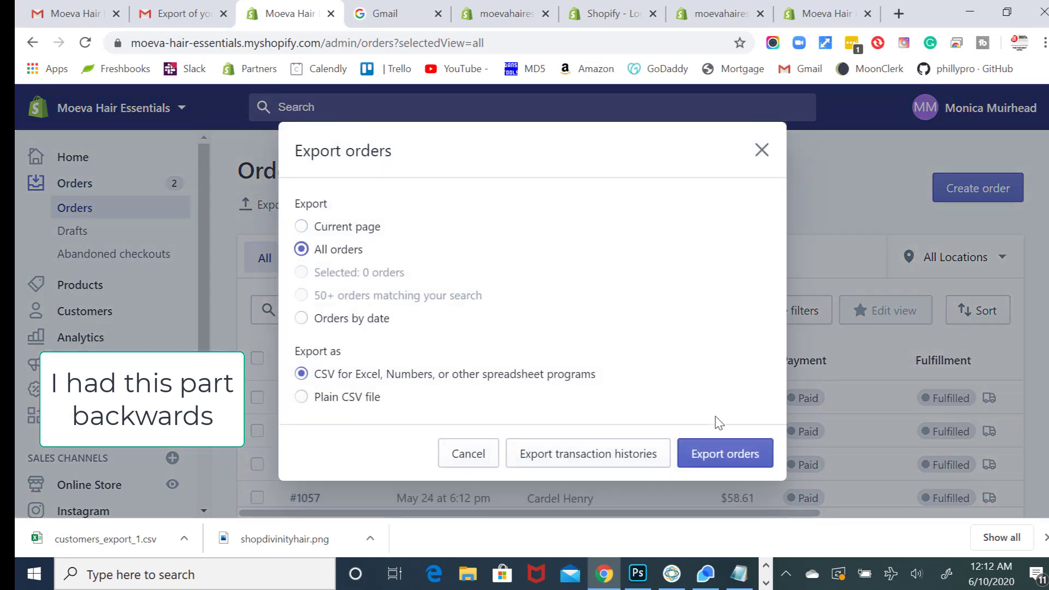
{"action": "left_click", "coordinate": [715, 458]}
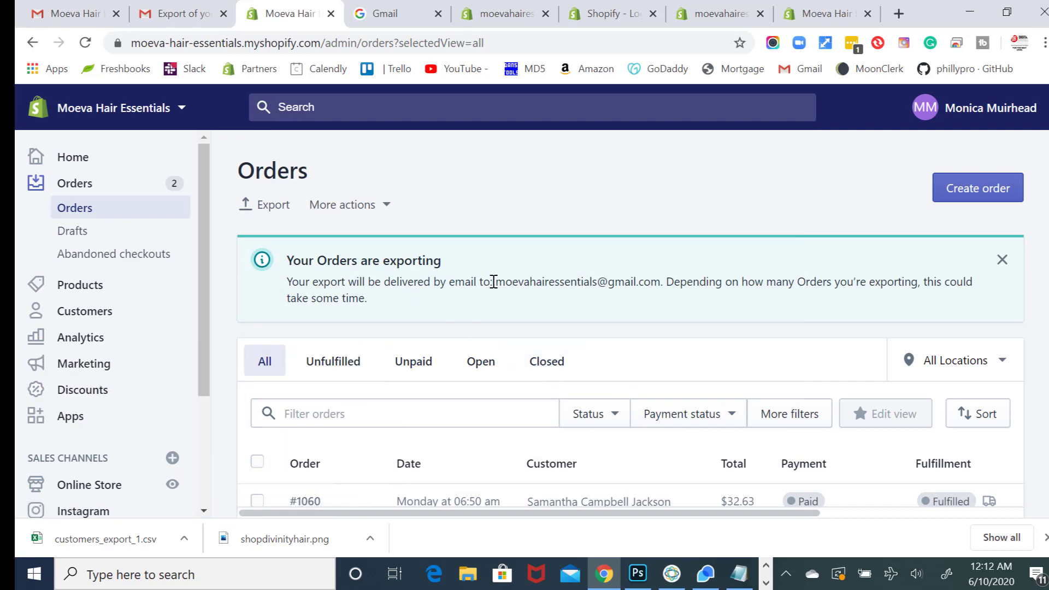
- Leave the orders export notice and switch to the Gmail customers export message
{"action": "left_click_drag", "start_coordinate": [501, 282], "coordinate": [659, 289]}
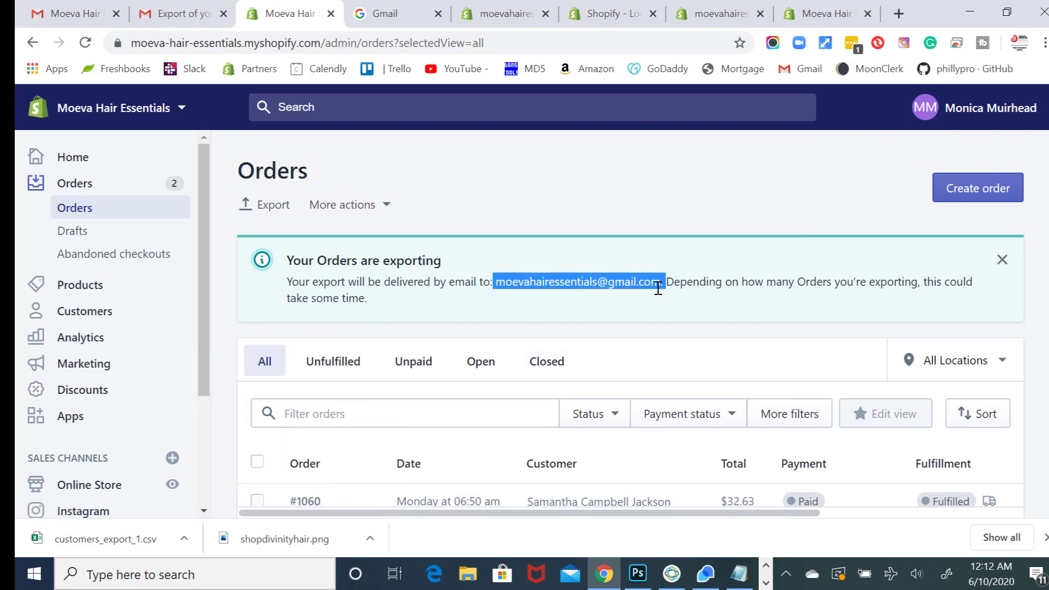
{"action": "left_click", "coordinate": [658, 295]}
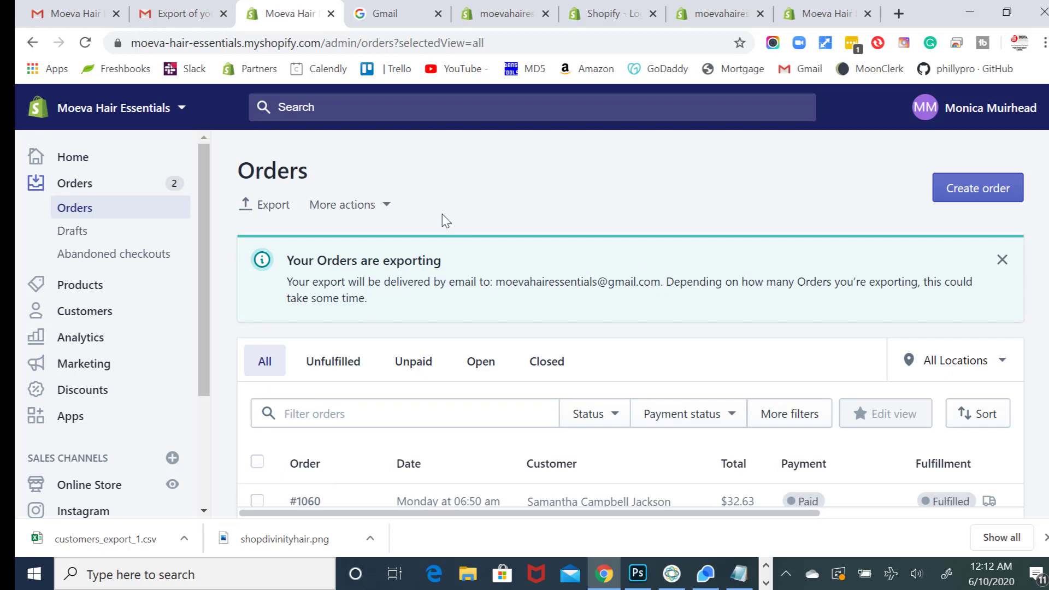
{"action": "left_click", "coordinate": [172, 9]}
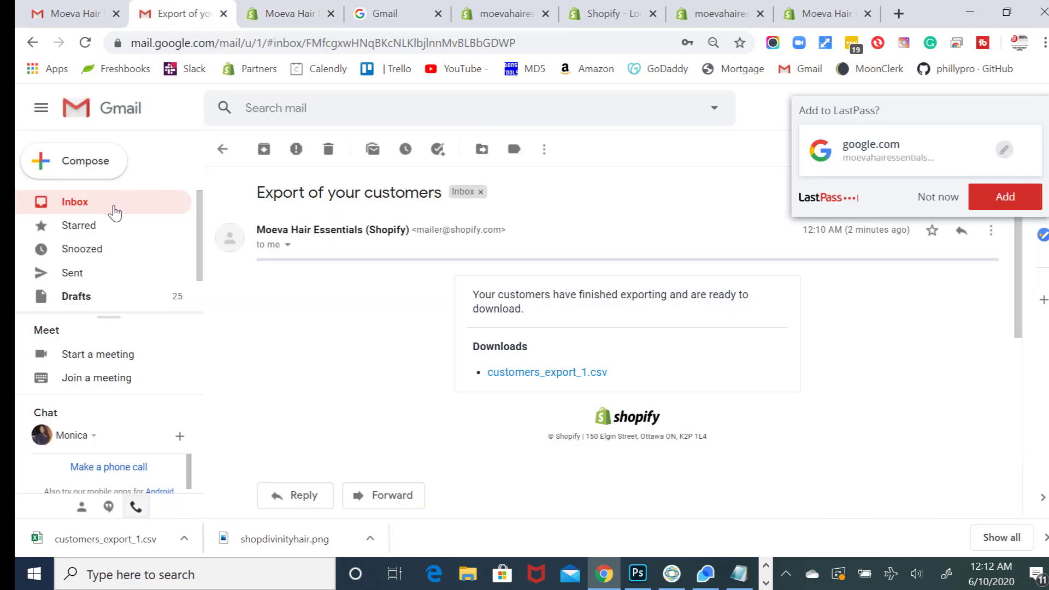
- Download orders_export_1.csv from the 'Export of your orders' email and return to the old store's Orders page
{"action": "left_click", "coordinate": [114, 207]}
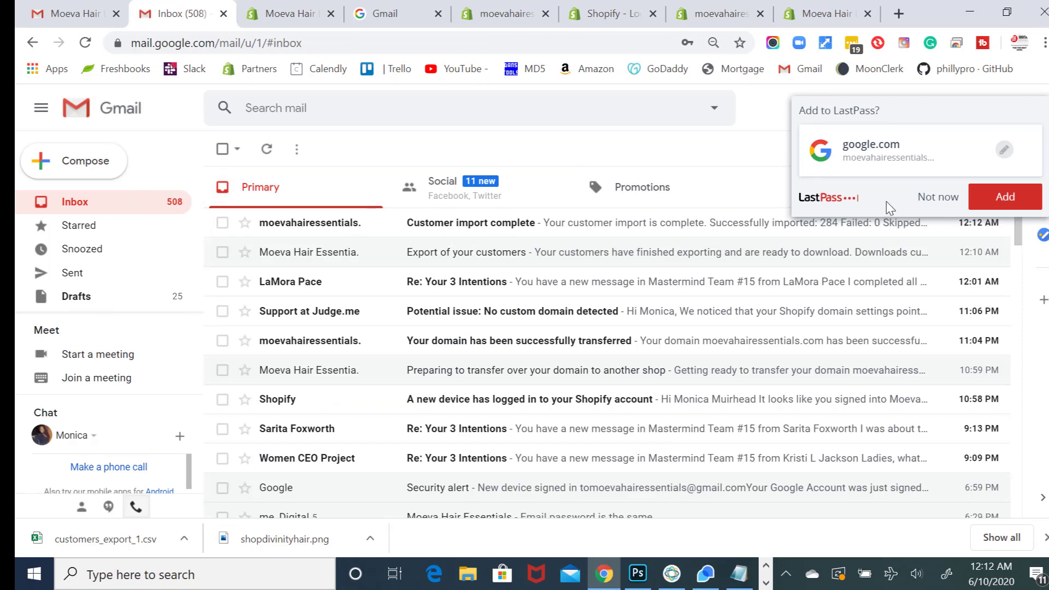
{"action": "left_click", "coordinate": [928, 198]}
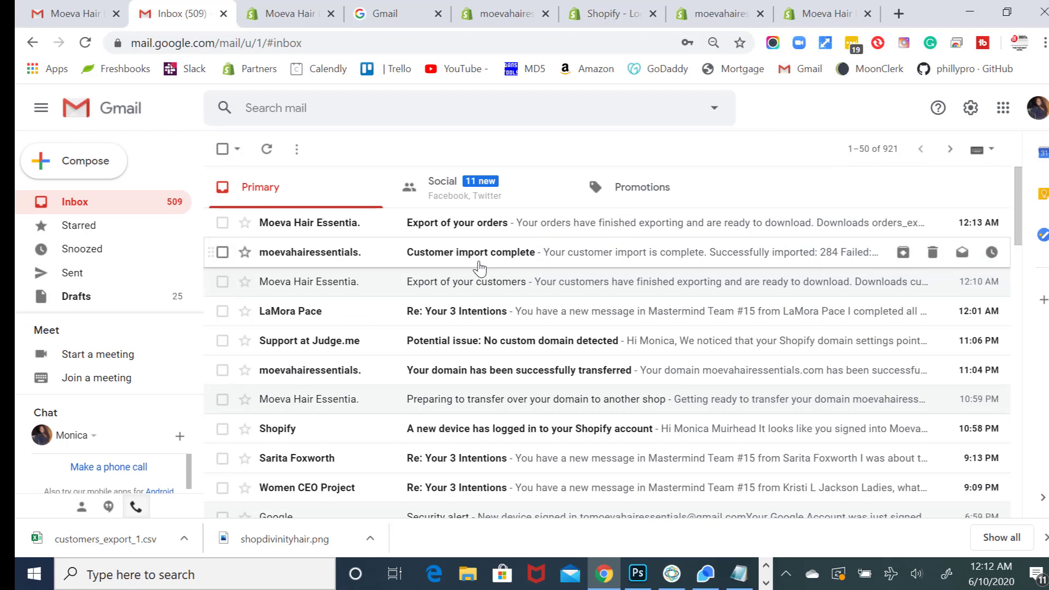
{"action": "left_click", "coordinate": [544, 230]}
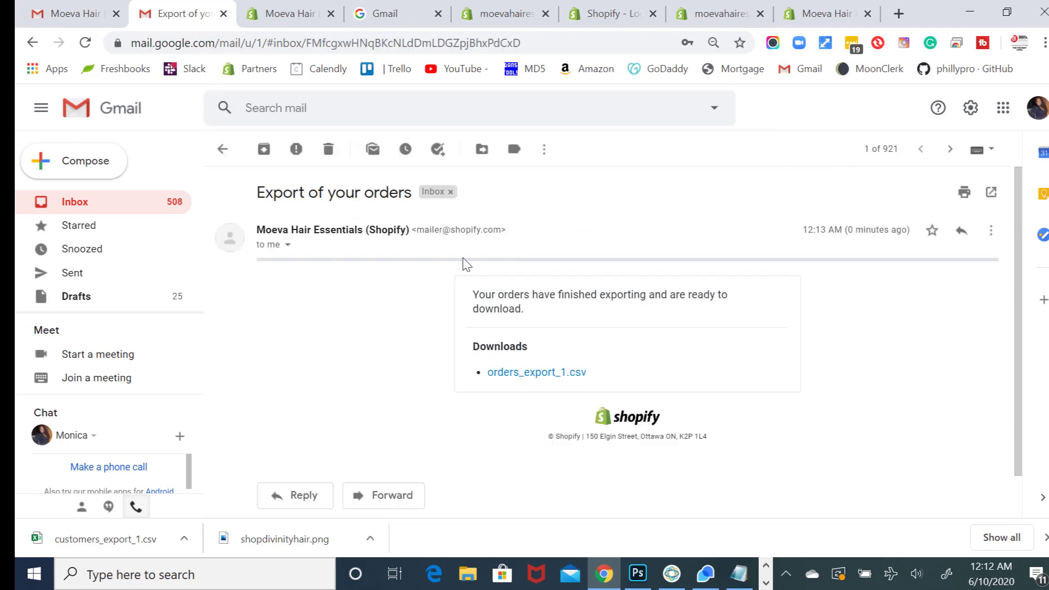
{"action": "left_click", "coordinate": [515, 373]}
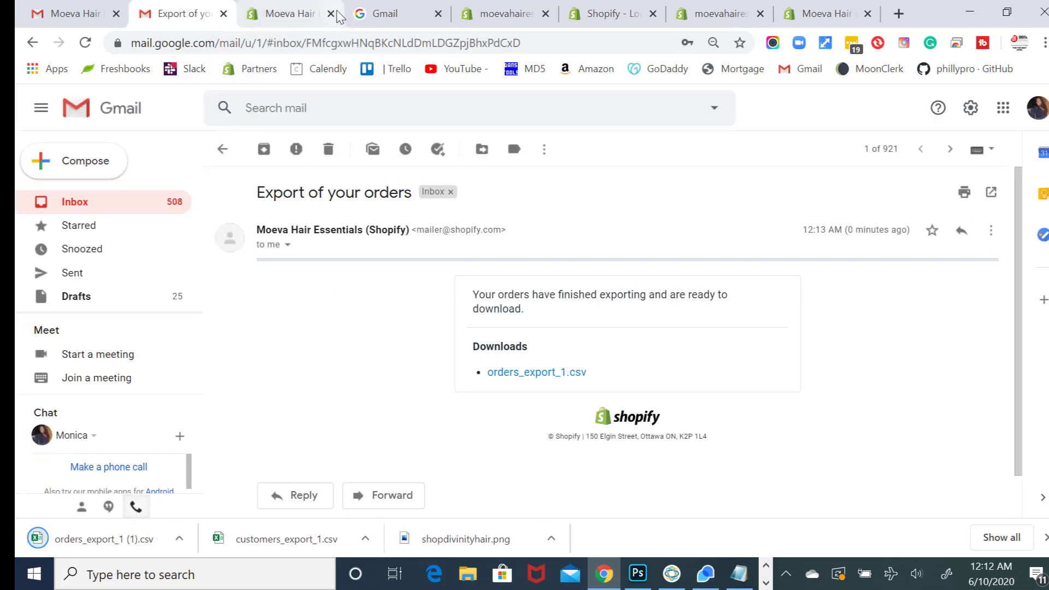
{"action": "left_click", "coordinate": [288, 13]}
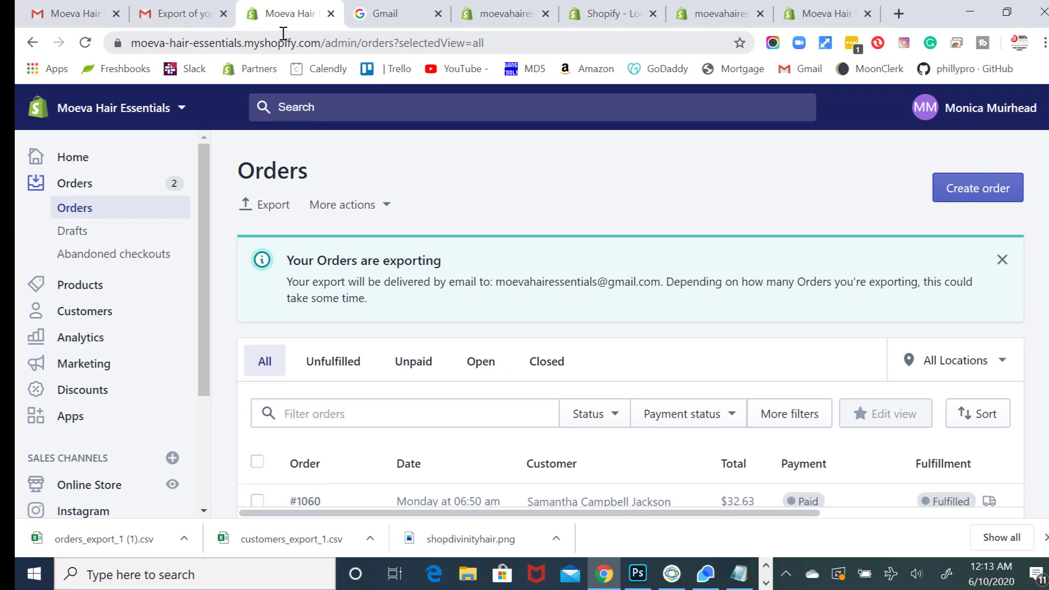
- Compare the old store's order list with the new store's empty Orders page, ending on the new store
{"action": "left_click", "coordinate": [494, 14]}
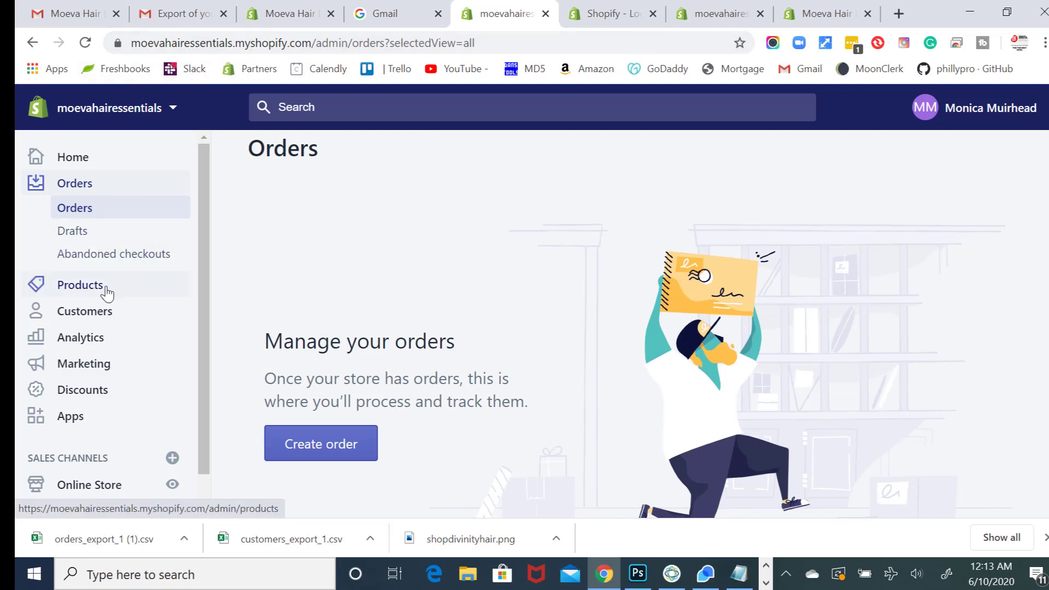
{"action": "left_click", "coordinate": [286, 13]}
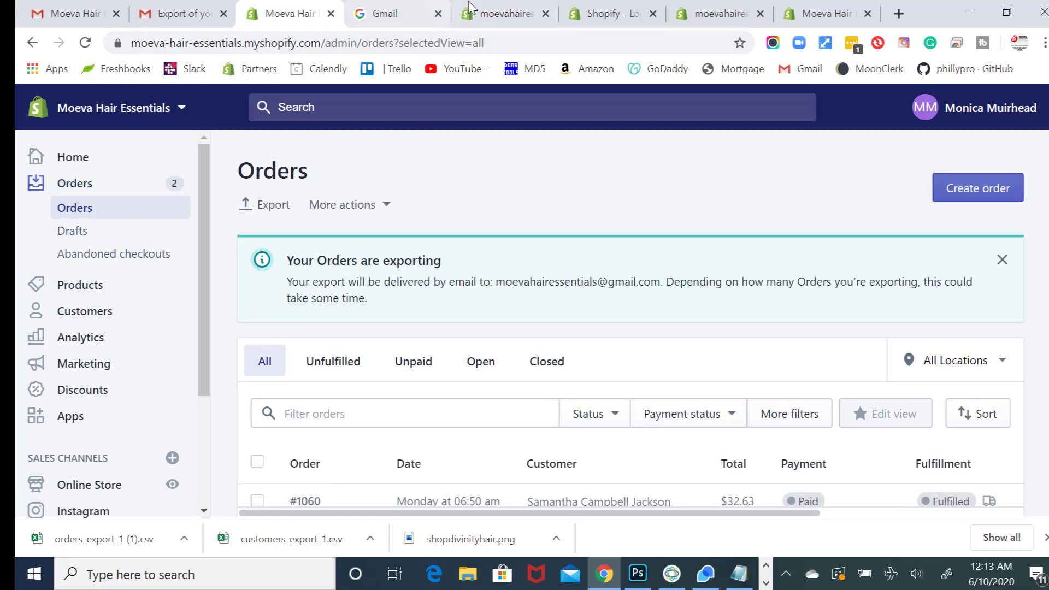
{"action": "left_click", "coordinate": [498, 12]}
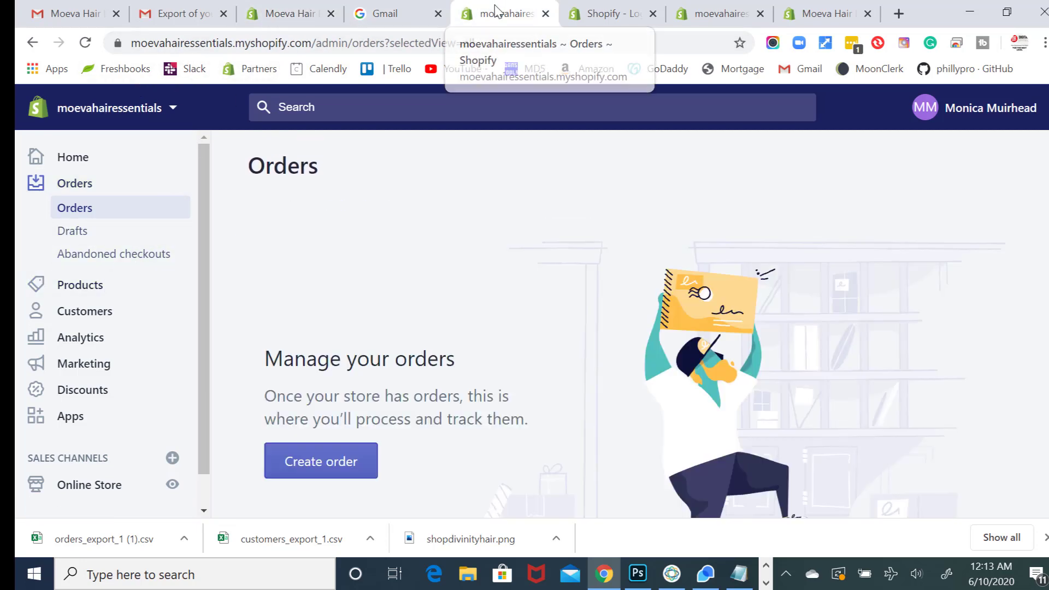
{"action": "left_click", "coordinate": [308, 13]}
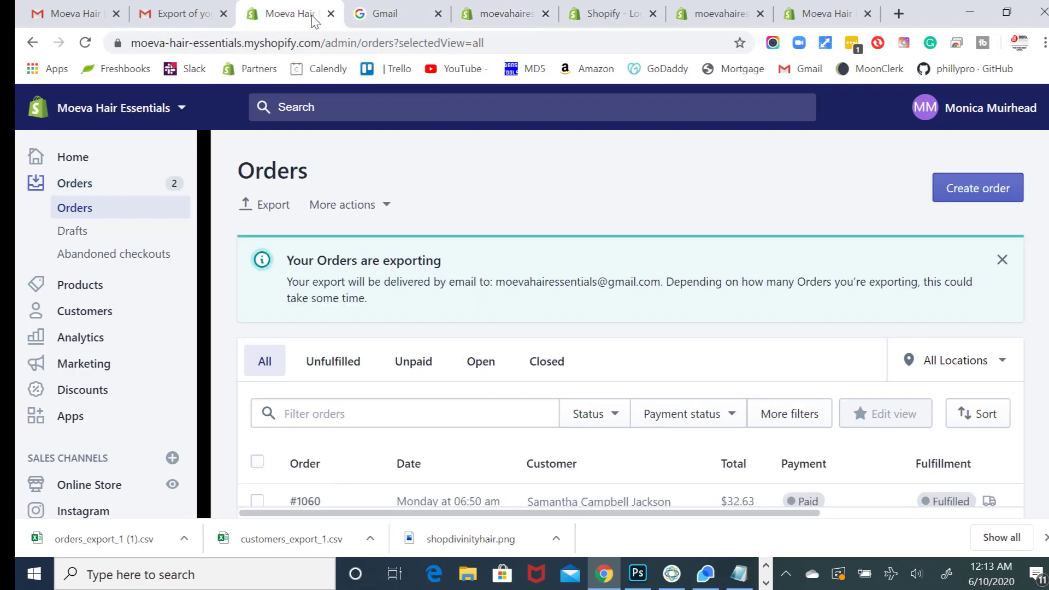
{"action": "left_click", "coordinate": [478, 20]}
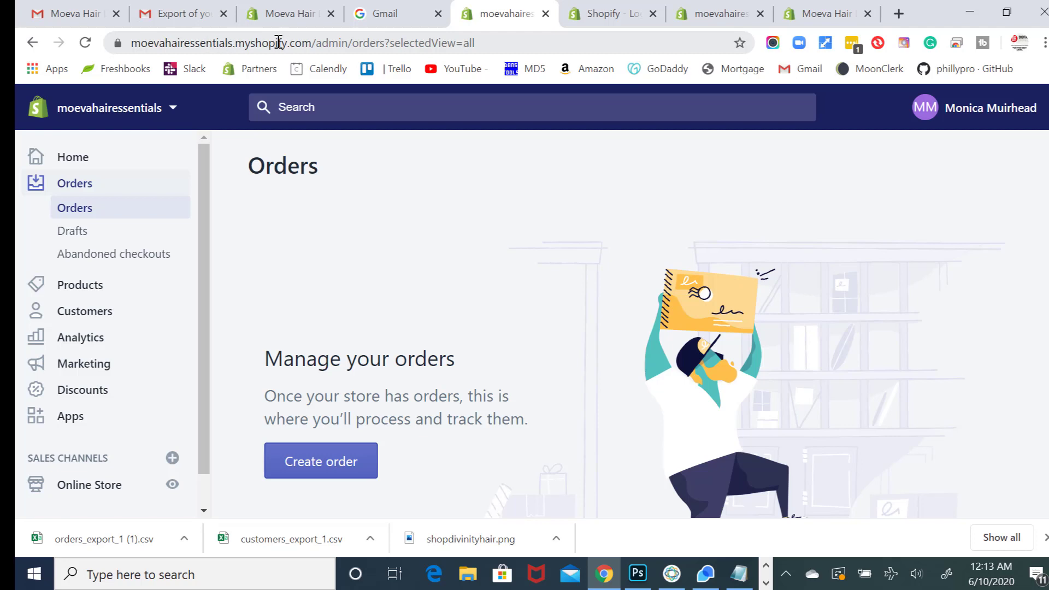
{"action": "left_click", "coordinate": [276, 21]}
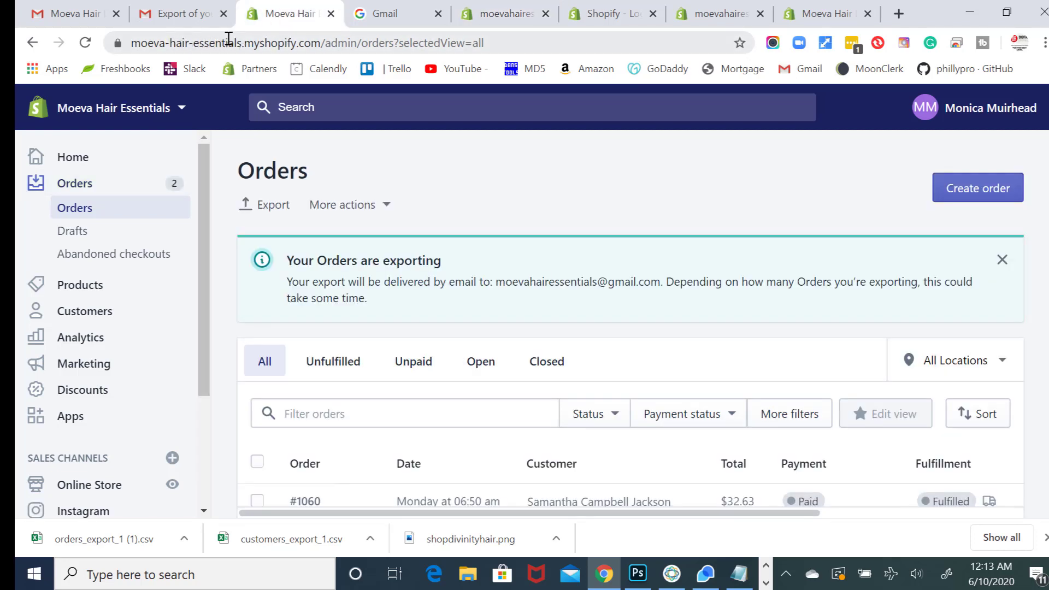
{"action": "left_click", "coordinate": [498, 12]}
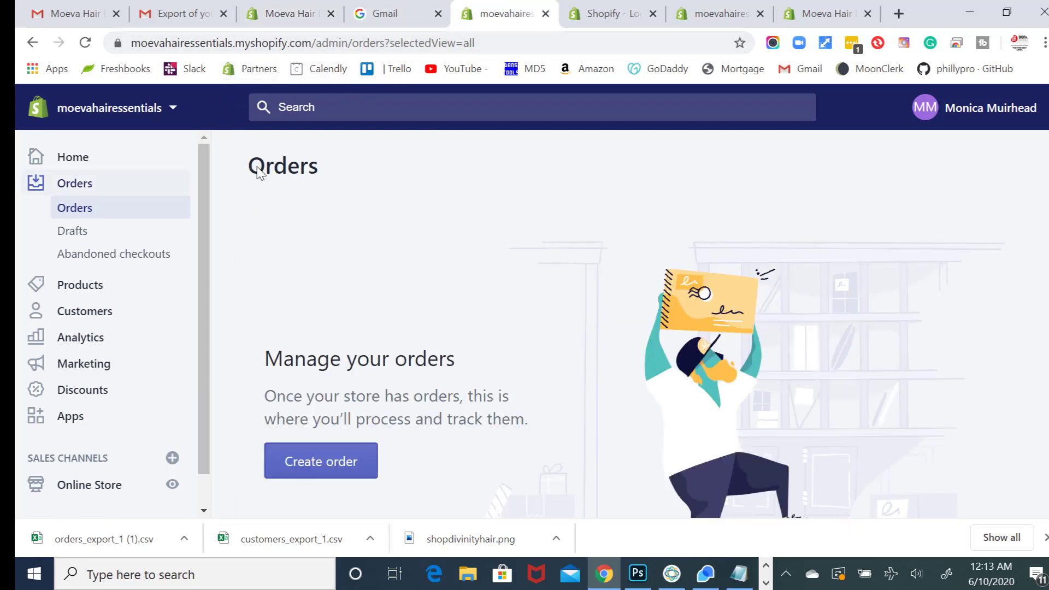
{"action": "left_click", "coordinate": [275, 13]}
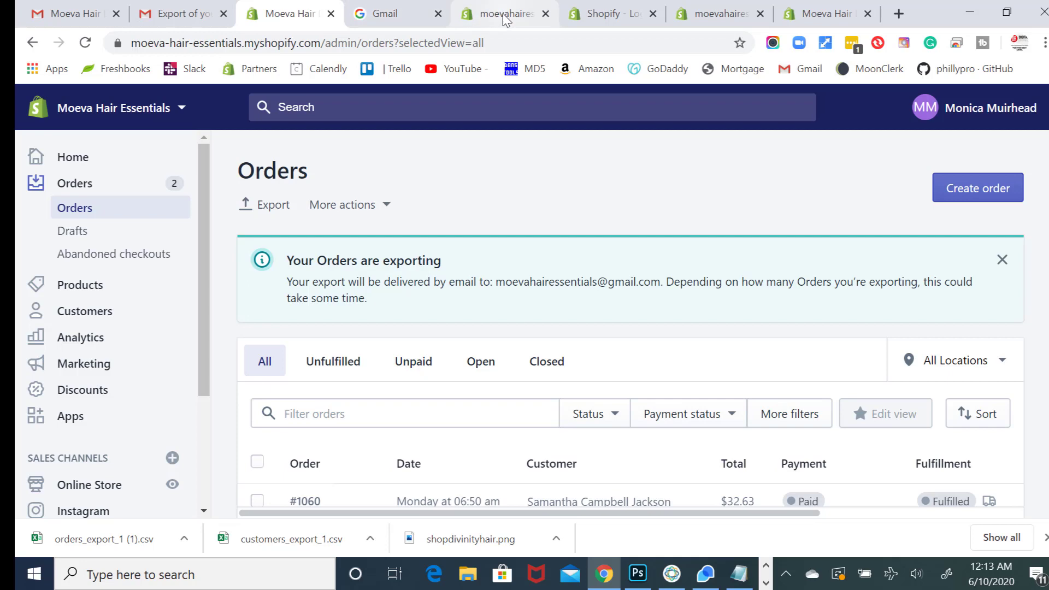
{"action": "left_click", "coordinate": [495, 12]}
{"action": "left_click", "coordinate": [288, 14]}
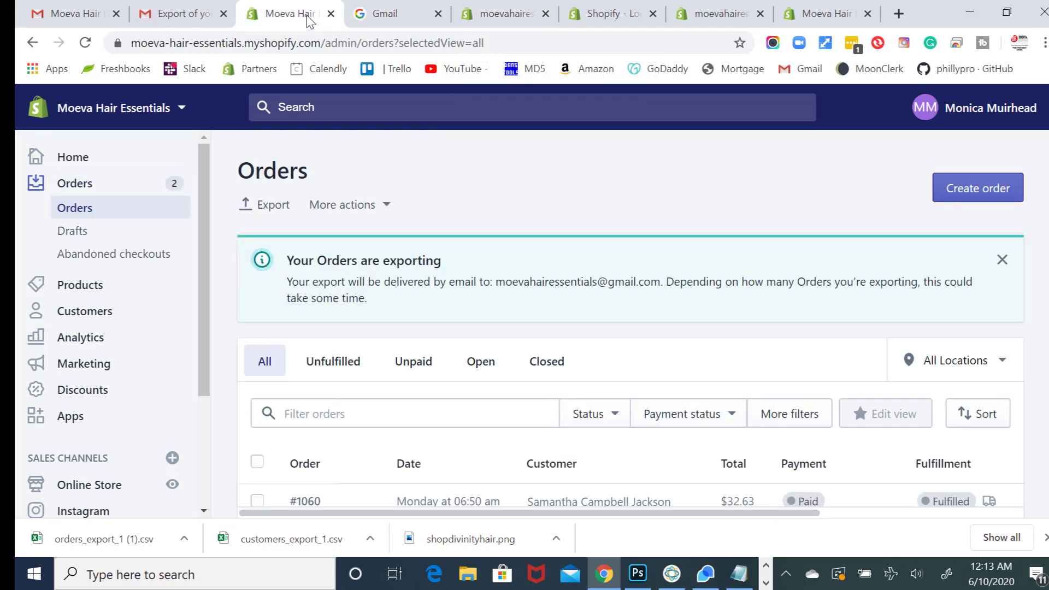
{"action": "left_click", "coordinate": [495, 13]}
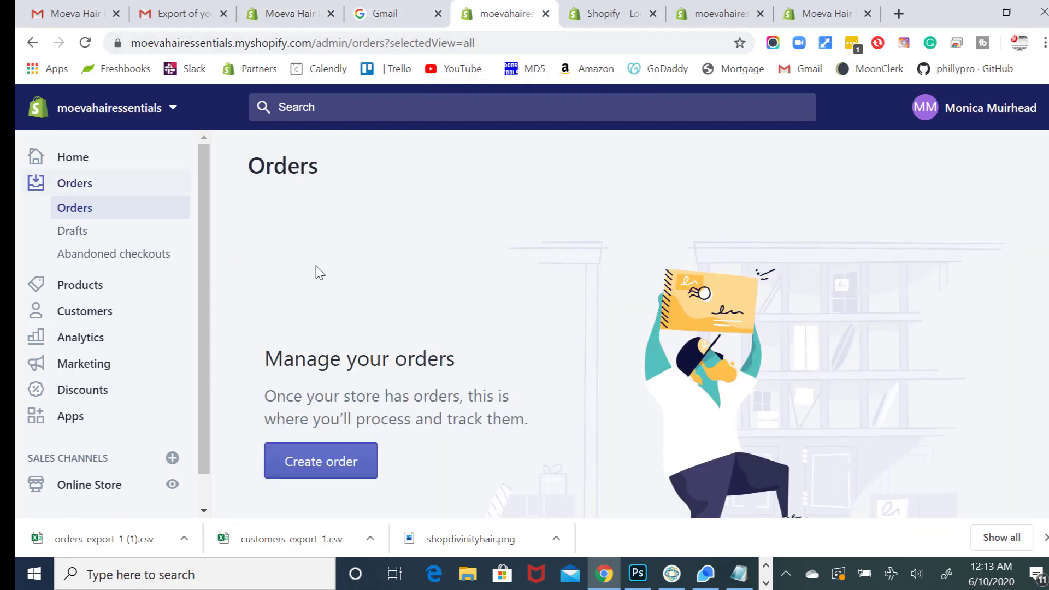
- Scroll through the new store's still-empty Orders page
{"action": "scroll", "coordinate": [197, 329], "scroll_direction": "down", "scroll_amount": 1}
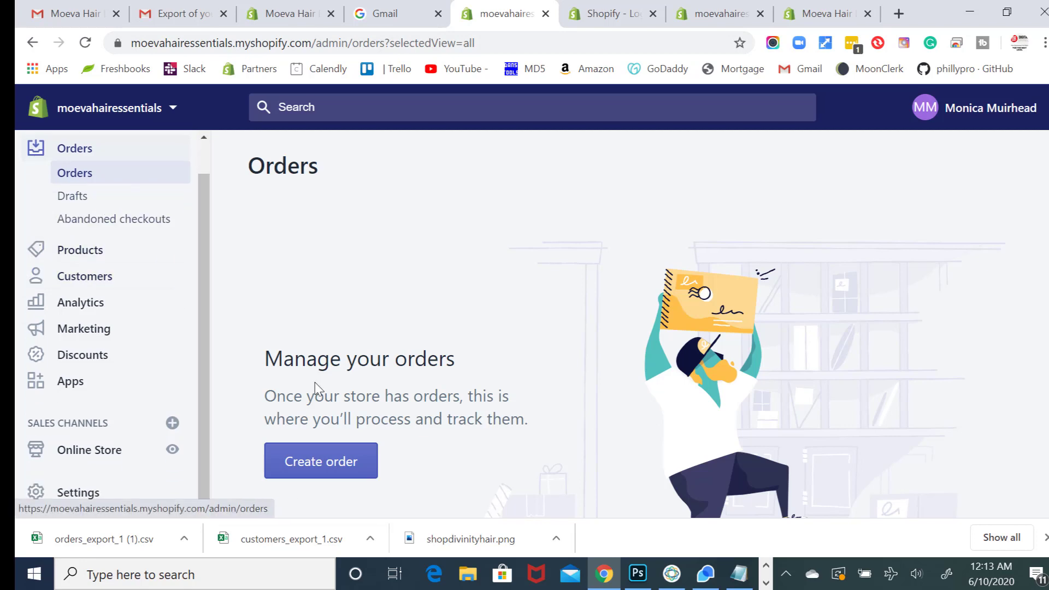
{"action": "scroll", "coordinate": [316, 385], "scroll_direction": "down", "scroll_amount": 4}
{"action": "scroll", "coordinate": [309, 355], "scroll_direction": "up", "scroll_amount": 4}
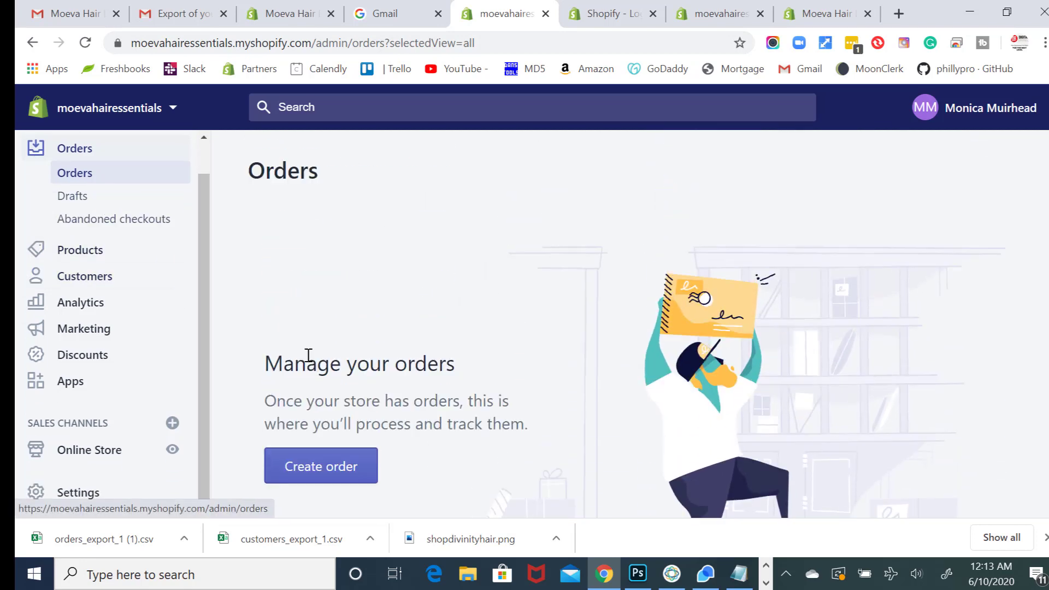
{"action": "scroll", "coordinate": [308, 356], "scroll_direction": "down", "scroll_amount": 1}
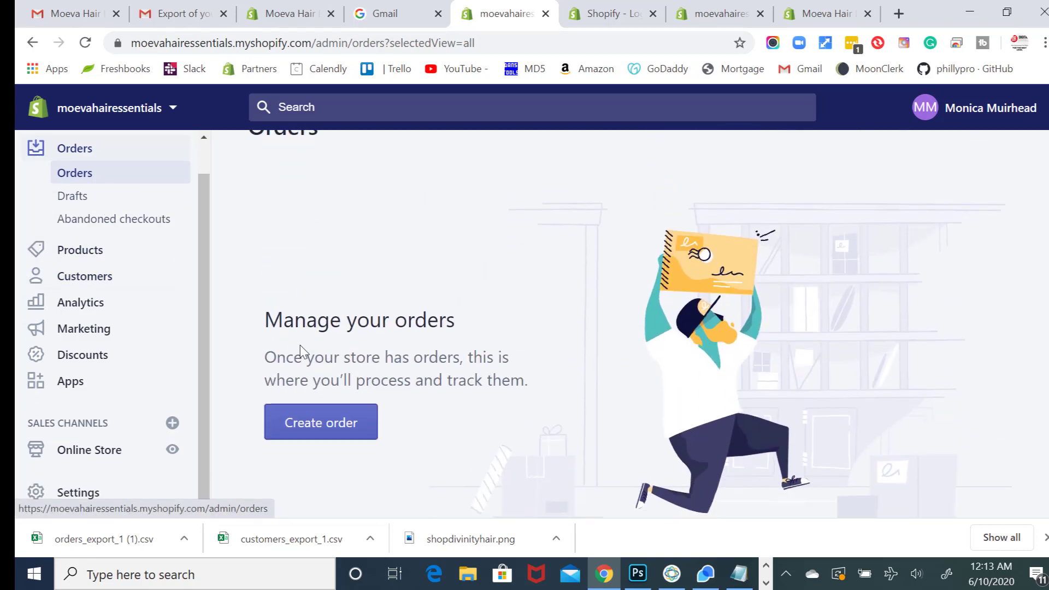
{"action": "scroll", "coordinate": [300, 349], "scroll_direction": "down", "scroll_amount": 2}
{"action": "scroll", "coordinate": [300, 347], "scroll_direction": "up", "scroll_amount": 3}
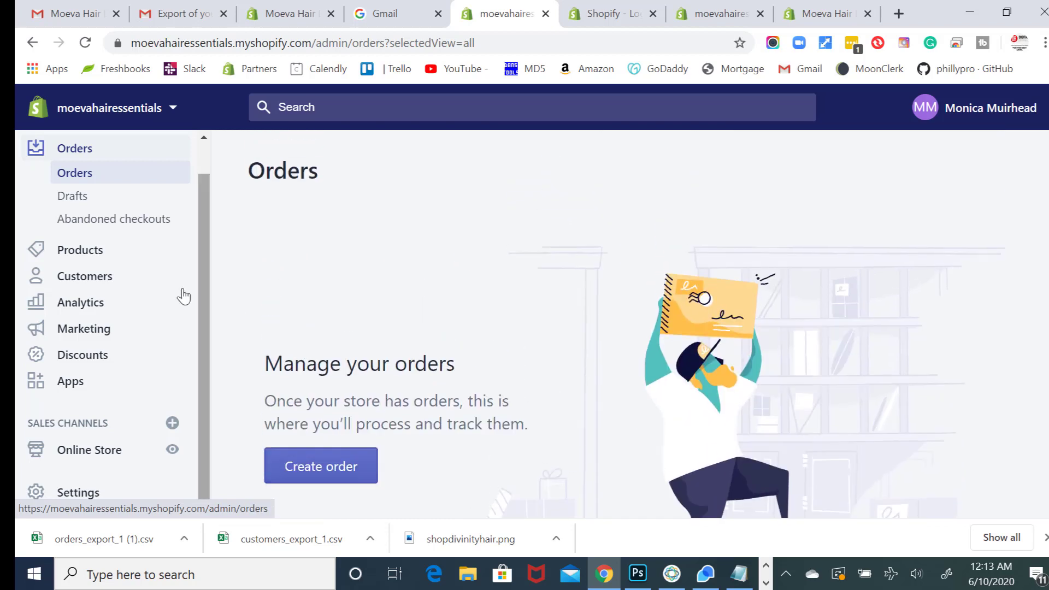
{"action": "scroll", "coordinate": [184, 296], "scroll_direction": "up", "scroll_amount": 1}
{"action": "scroll", "coordinate": [299, 319], "scroll_direction": "down", "scroll_amount": 1}
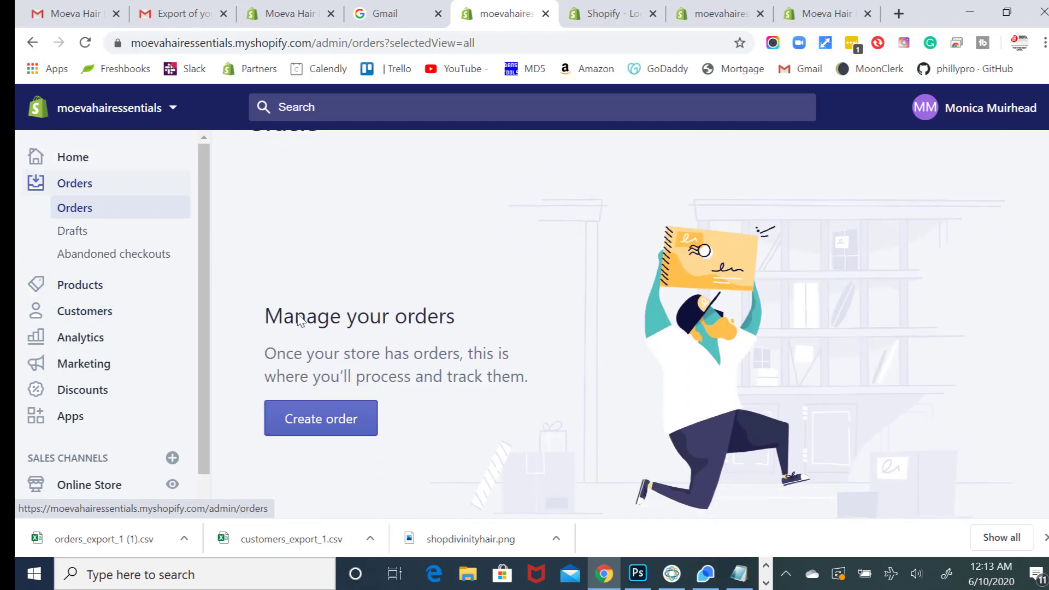
{"action": "scroll", "coordinate": [300, 321], "scroll_direction": "down", "scroll_amount": 1}
{"action": "scroll", "coordinate": [300, 326], "scroll_direction": "down", "scroll_amount": 2}
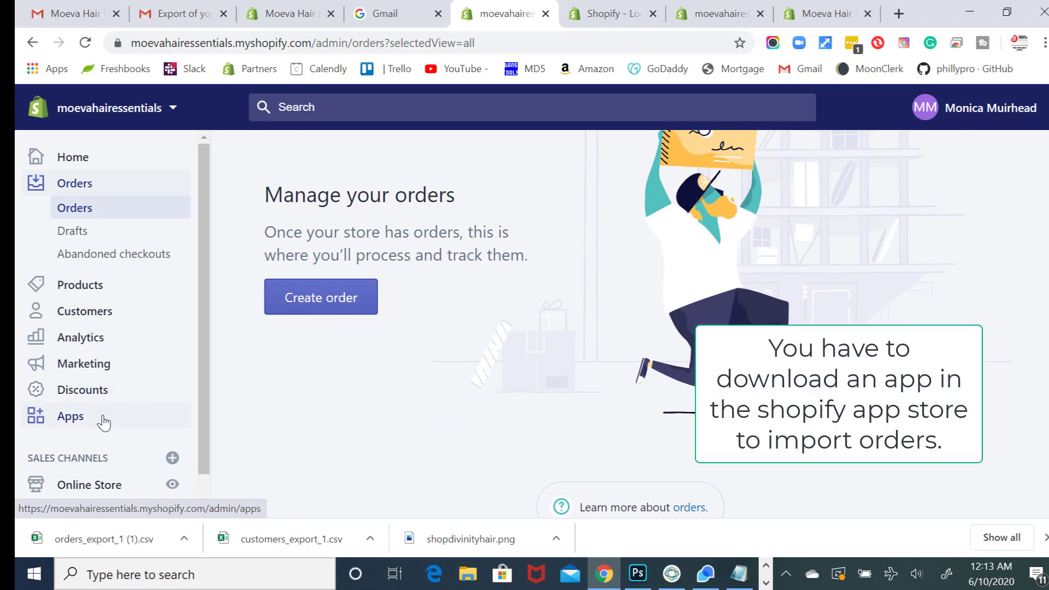
{"action": "scroll", "coordinate": [109, 399], "scroll_direction": "up", "scroll_amount": 3}
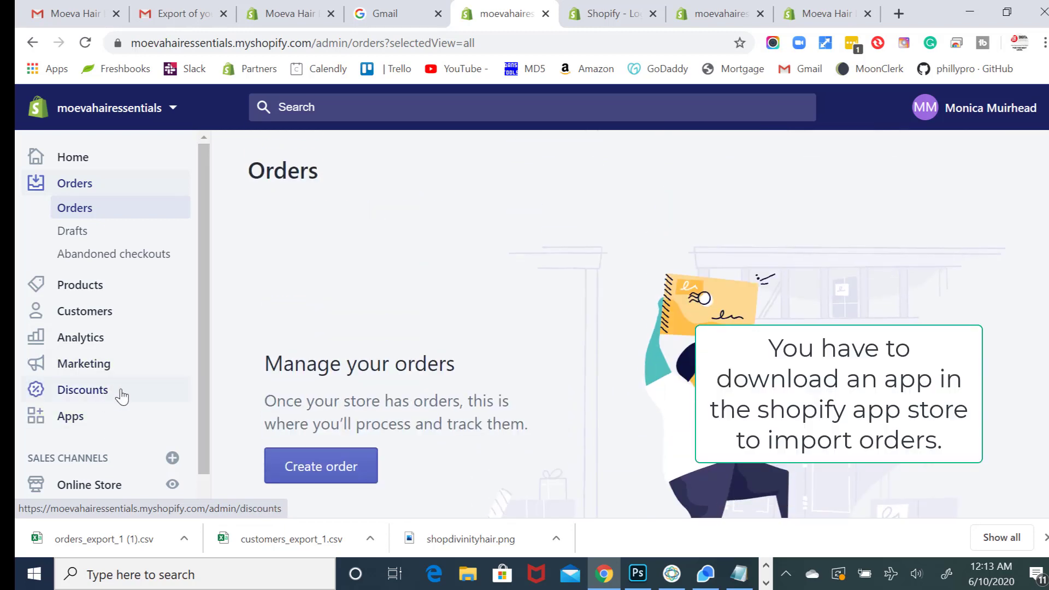
- Go from the new store's Apps page to the Shopify App Store
{"action": "left_click", "coordinate": [88, 423]}
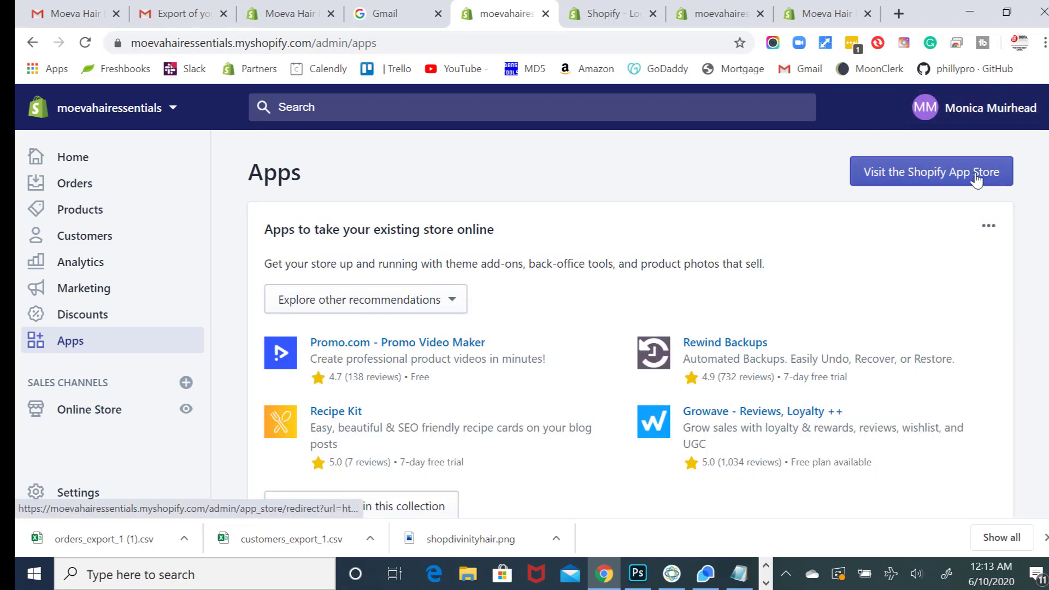
{"action": "left_click", "coordinate": [977, 180]}
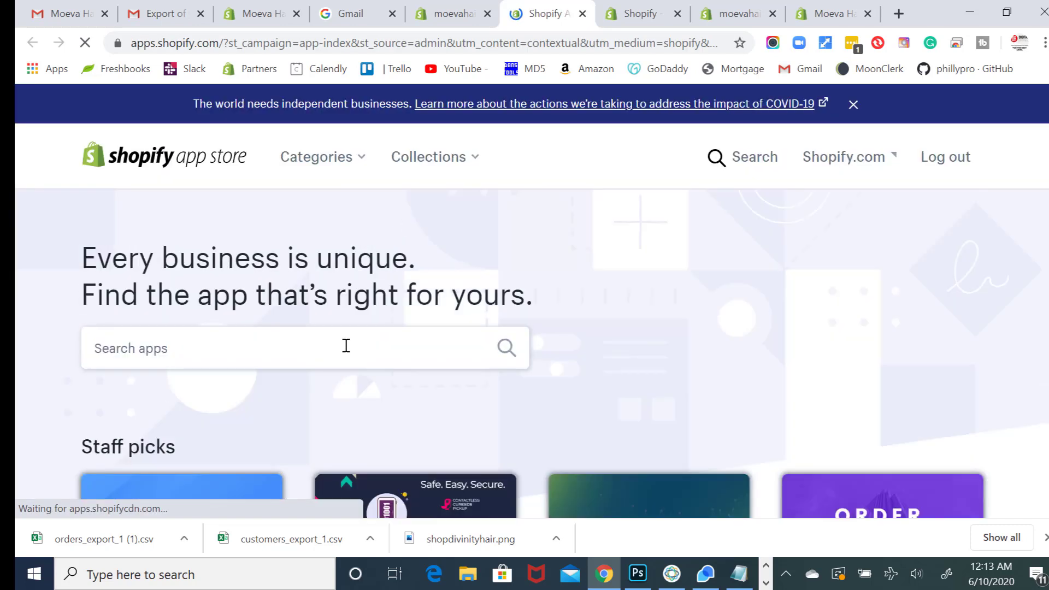
- Search the App Store for order import apps using 'orederer'
{"action": "left_click", "coordinate": [346, 346]}
{"action": "type", "text": "or"}
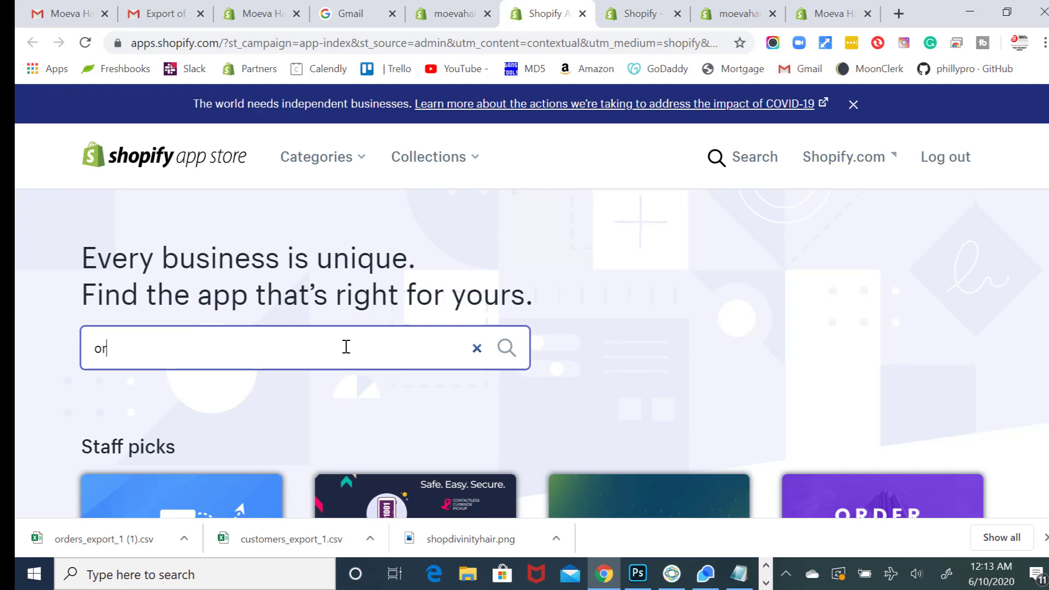
{"action": "type", "text": "ederer imp"}
{"action": "left_click", "coordinate": [512, 348]}
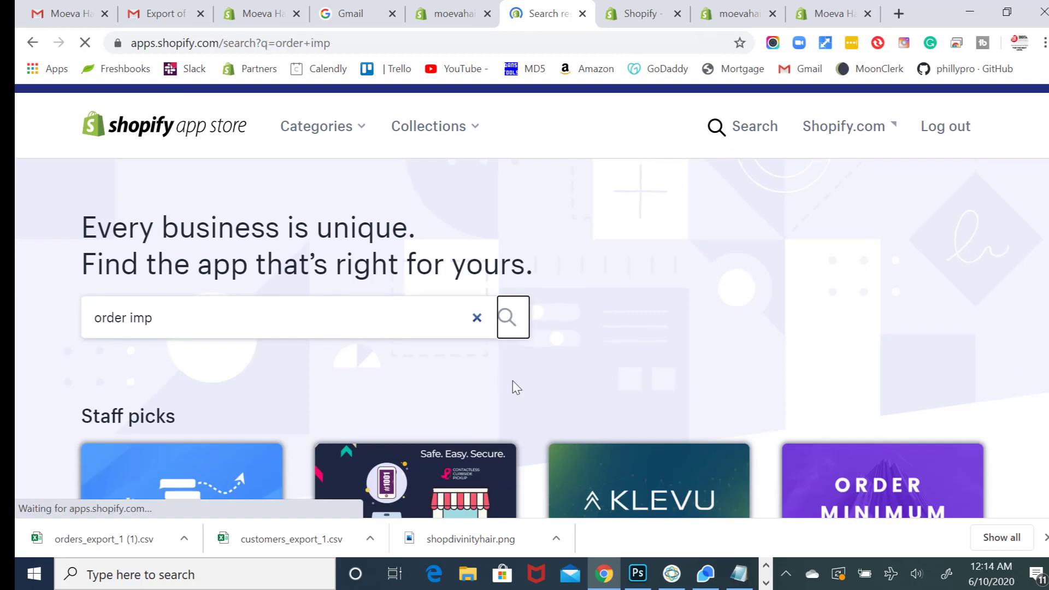
- Open the Orderimp (Bulk Import Orders) listing from the search results
{"action": "scroll", "coordinate": [514, 381], "scroll_direction": "down", "scroll_amount": 6}
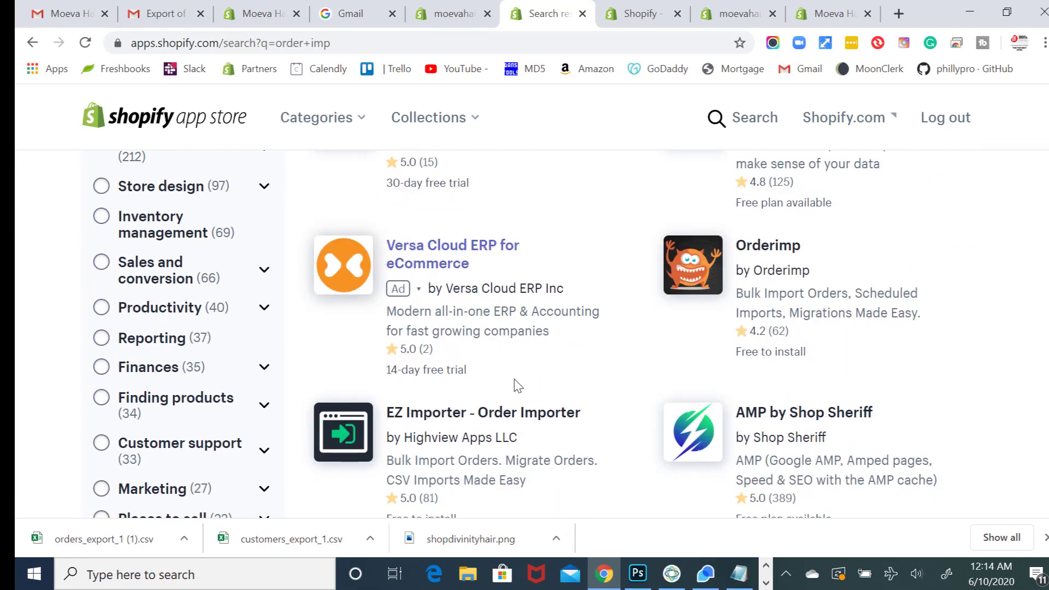
{"action": "scroll", "coordinate": [518, 386], "scroll_direction": "down", "scroll_amount": 3}
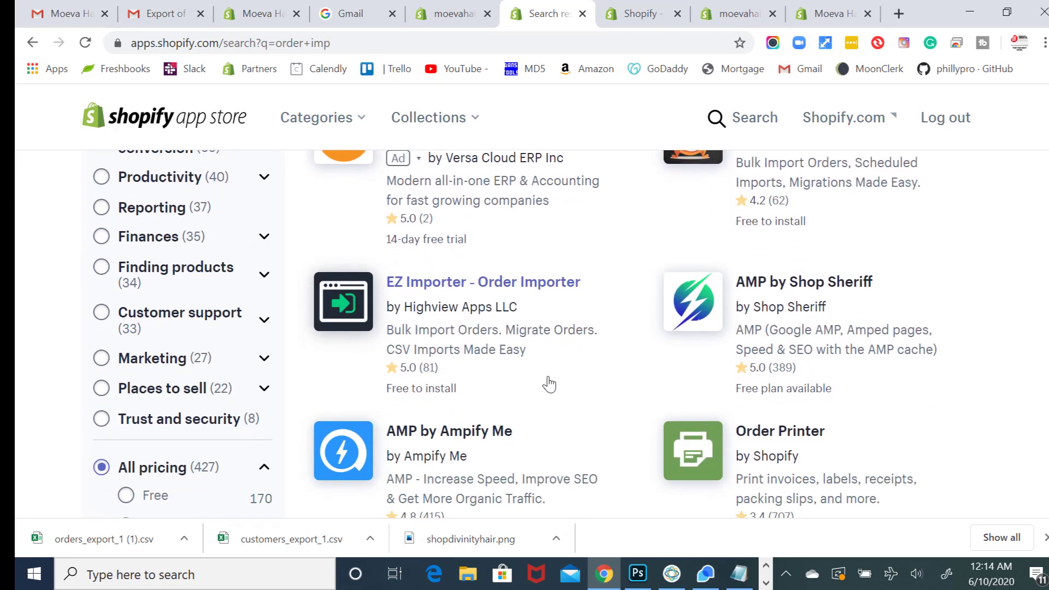
{"action": "scroll", "coordinate": [549, 384], "scroll_direction": "down", "scroll_amount": 7}
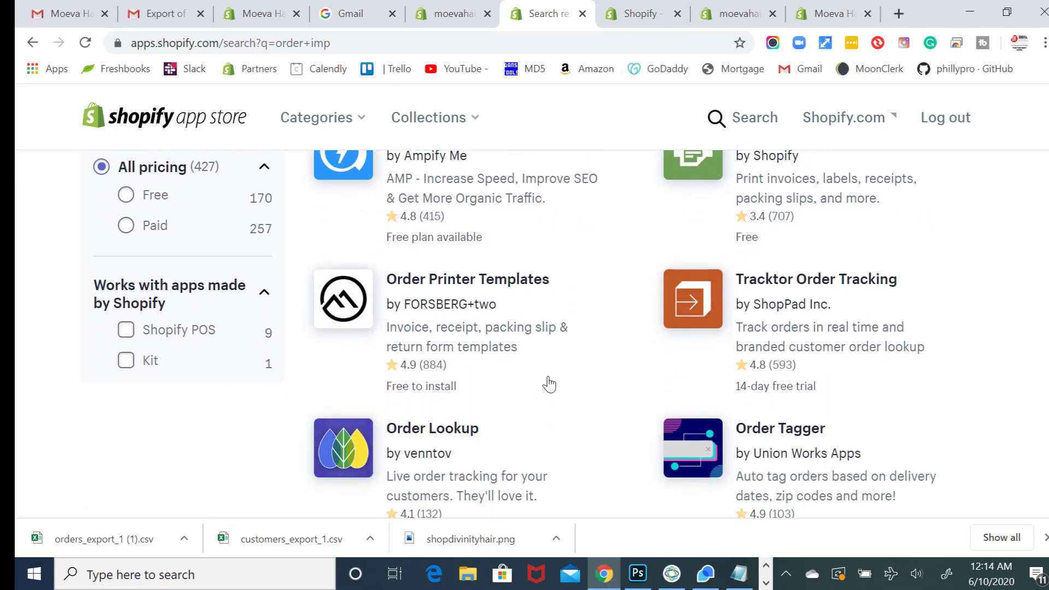
{"action": "scroll", "coordinate": [549, 384], "scroll_direction": "down", "scroll_amount": 2}
{"action": "scroll", "coordinate": [548, 384], "scroll_direction": "up", "scroll_amount": 9}
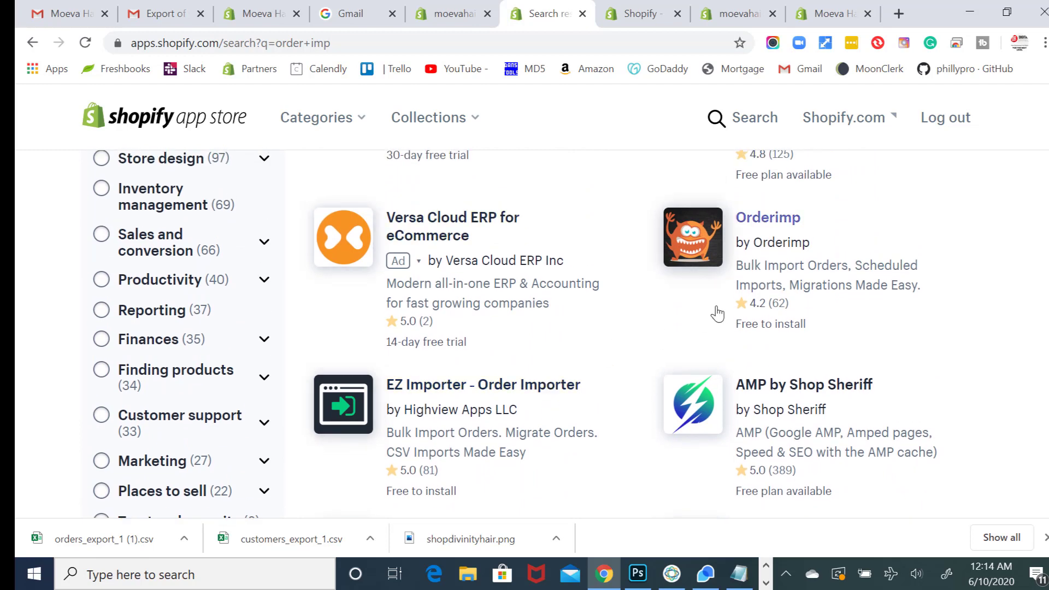
{"action": "scroll", "coordinate": [718, 314], "scroll_direction": "up", "scroll_amount": 1}
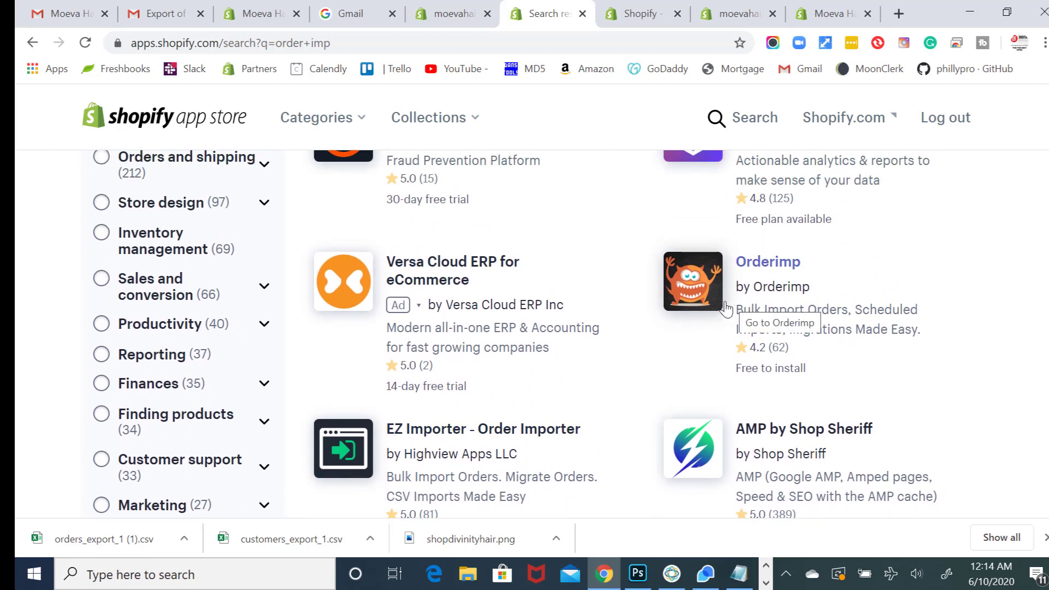
{"action": "scroll", "coordinate": [722, 306], "scroll_direction": "up", "scroll_amount": 3}
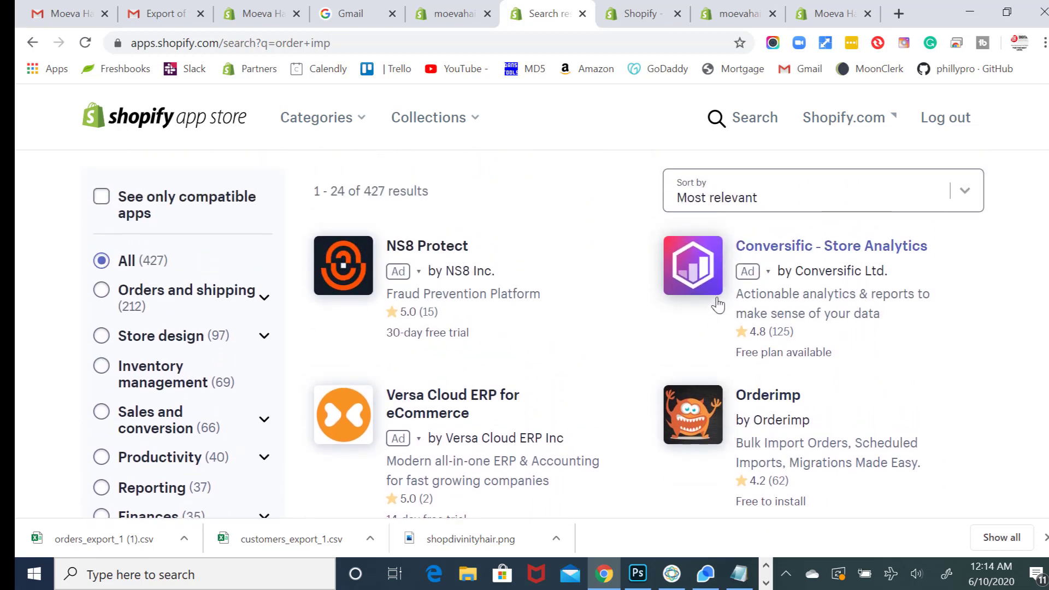
{"action": "scroll", "coordinate": [717, 306], "scroll_direction": "down", "scroll_amount": 1}
{"action": "left_click", "coordinate": [704, 384]}
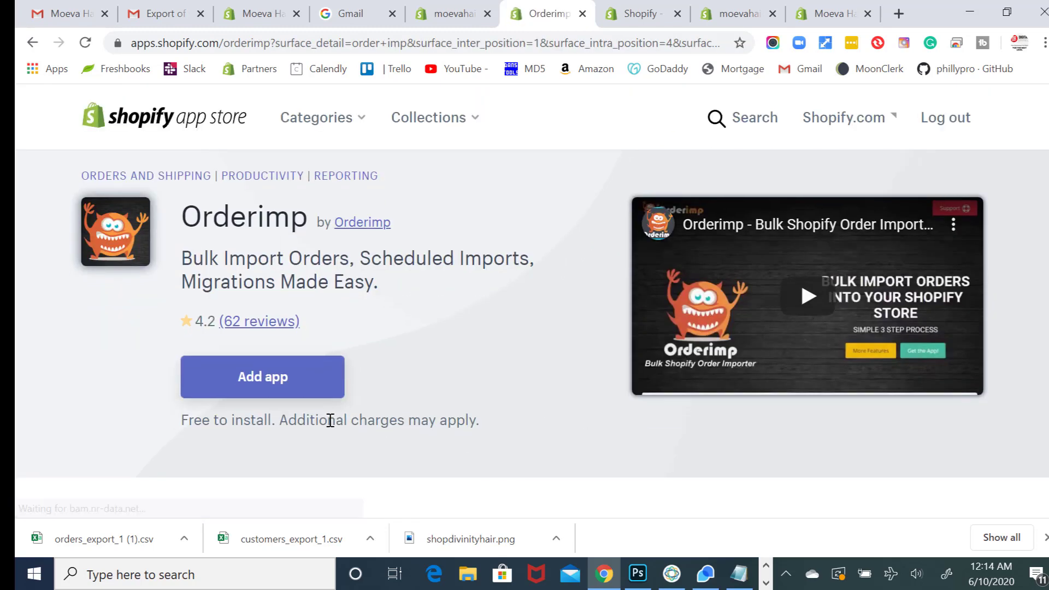
- Add Orderimp to the moevahairessentials store and approve its requested permissions
{"action": "left_click", "coordinate": [322, 391]}
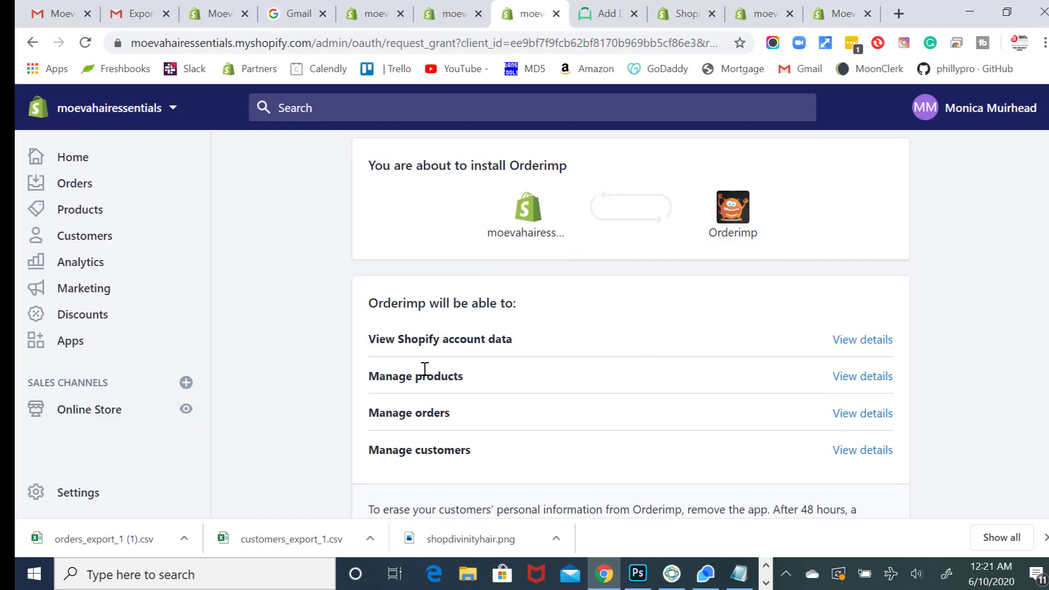
{"action": "scroll", "coordinate": [709, 476], "scroll_direction": "down", "scroll_amount": 2}
{"action": "left_click", "coordinate": [873, 505]}
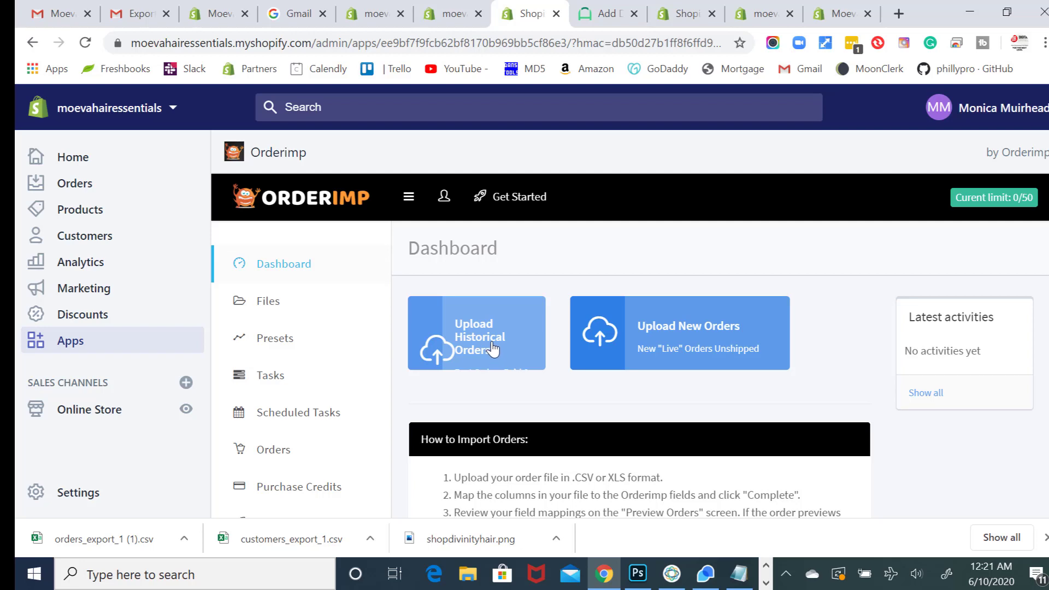
- Drop orders_export_1 (1).csv into Orderimp's historical orders upload, review its attributes, and save
{"action": "left_click", "coordinate": [493, 349]}
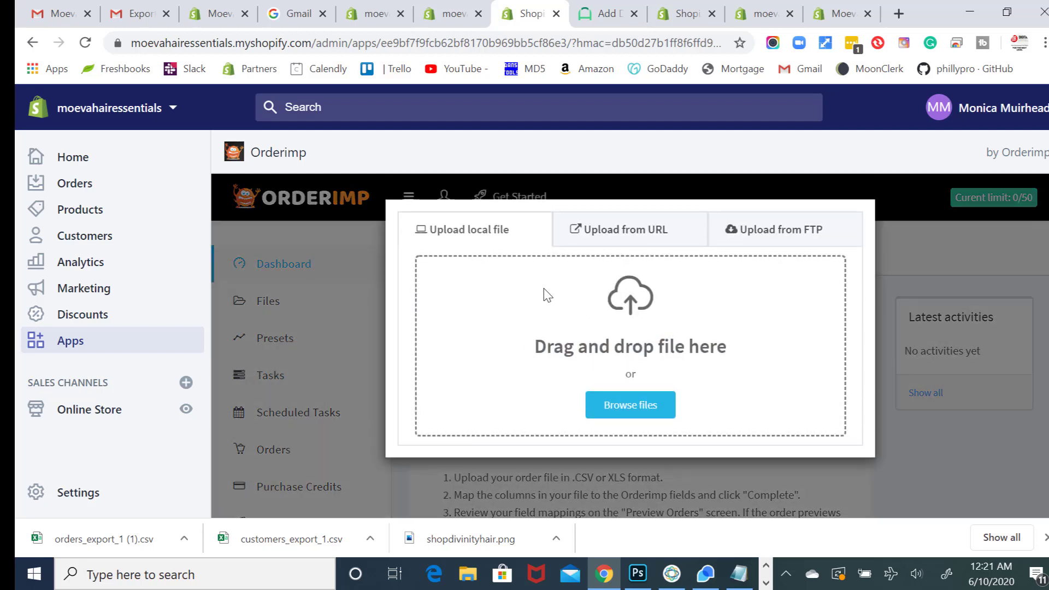
{"action": "left_click_drag", "start_coordinate": [140, 541], "coordinate": [566, 380]}
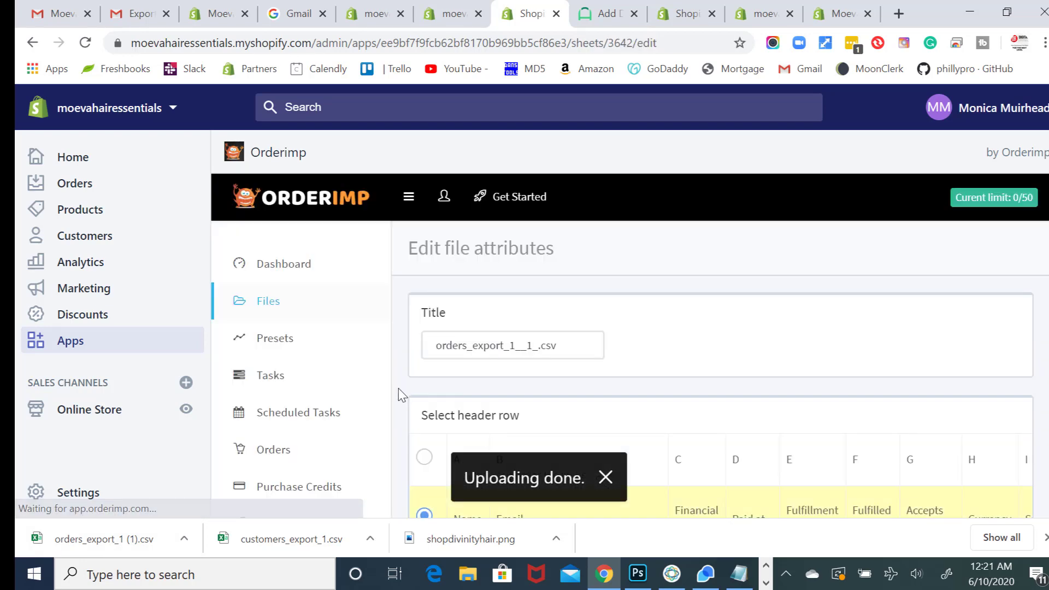
{"action": "scroll", "coordinate": [461, 410], "scroll_direction": "down", "scroll_amount": 3}
{"action": "scroll", "coordinate": [461, 410], "scroll_direction": "right", "scroll_amount": 3}
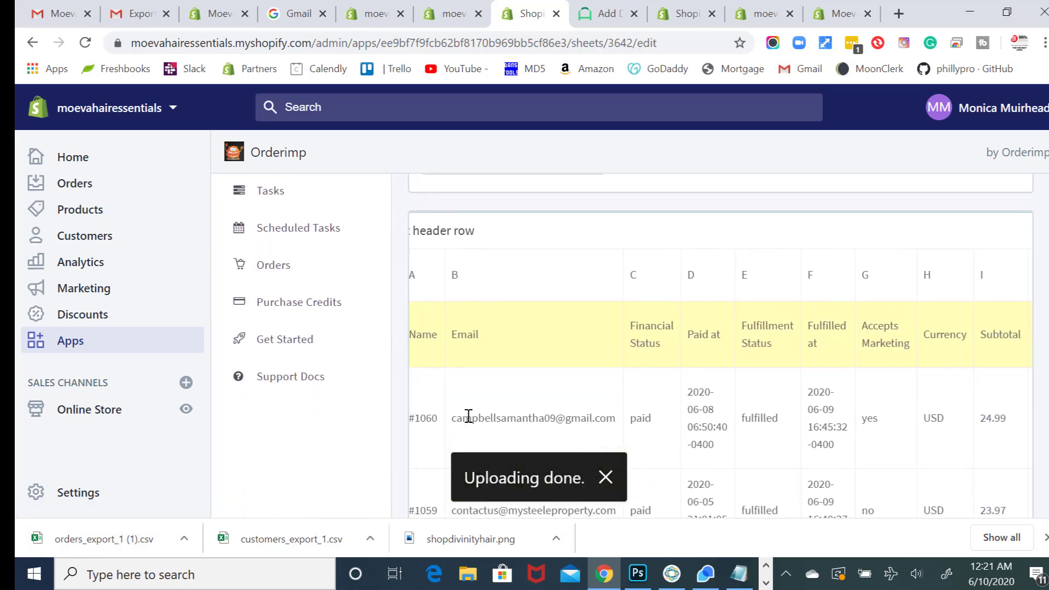
{"action": "scroll", "coordinate": [468, 417], "scroll_direction": "down", "scroll_amount": 3}
{"action": "scroll", "coordinate": [468, 417], "scroll_direction": "down", "scroll_amount": 1}
{"action": "scroll", "coordinate": [468, 415], "scroll_direction": "left", "scroll_amount": 3}
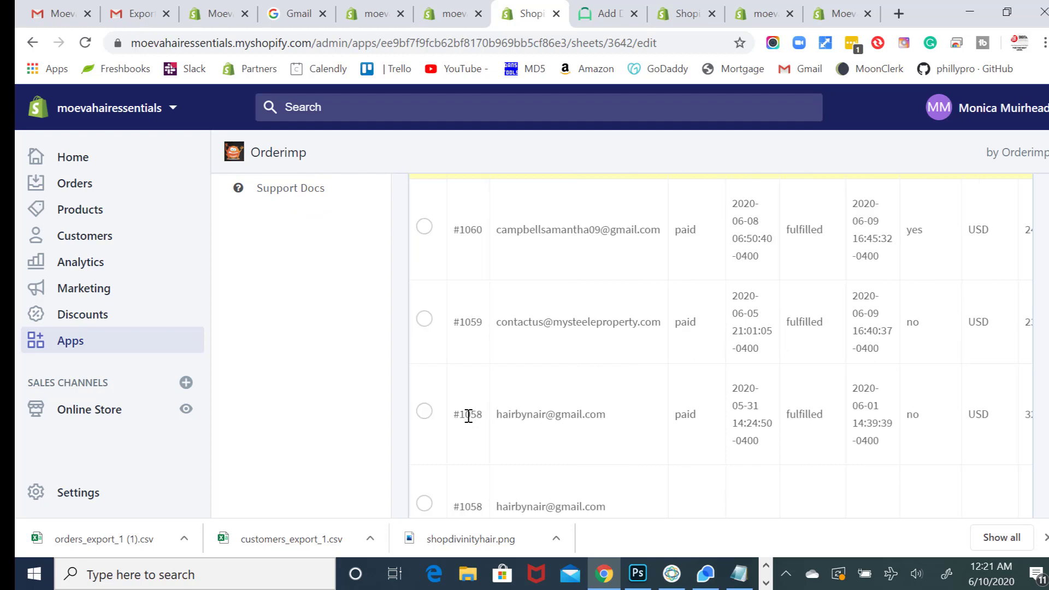
{"action": "scroll", "coordinate": [469, 415], "scroll_direction": "down", "scroll_amount": 4}
{"action": "scroll", "coordinate": [702, 432], "scroll_direction": "up", "scroll_amount": 1}
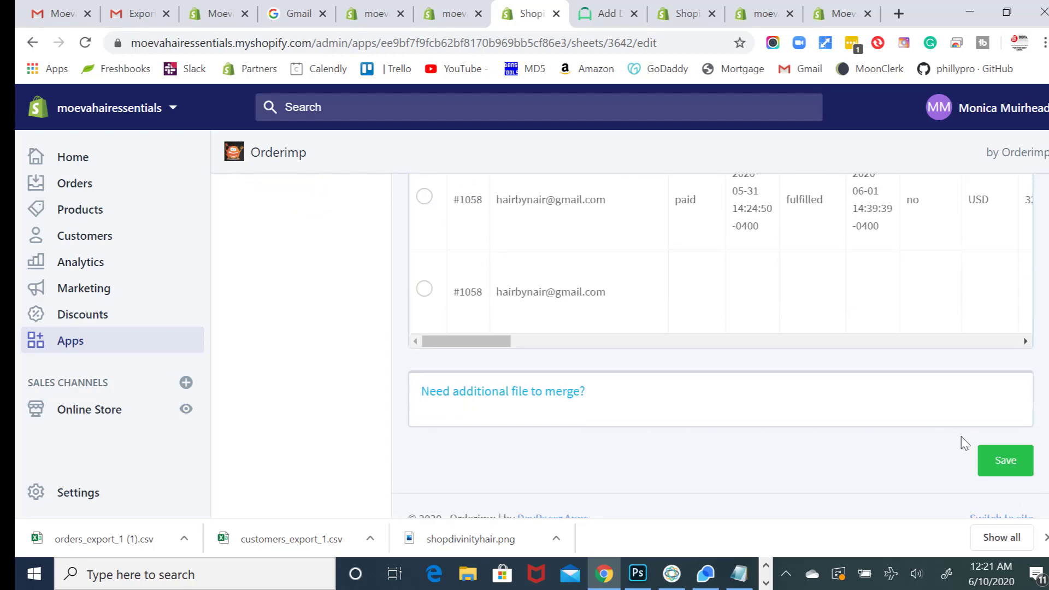
{"action": "left_click", "coordinate": [1002, 461]}
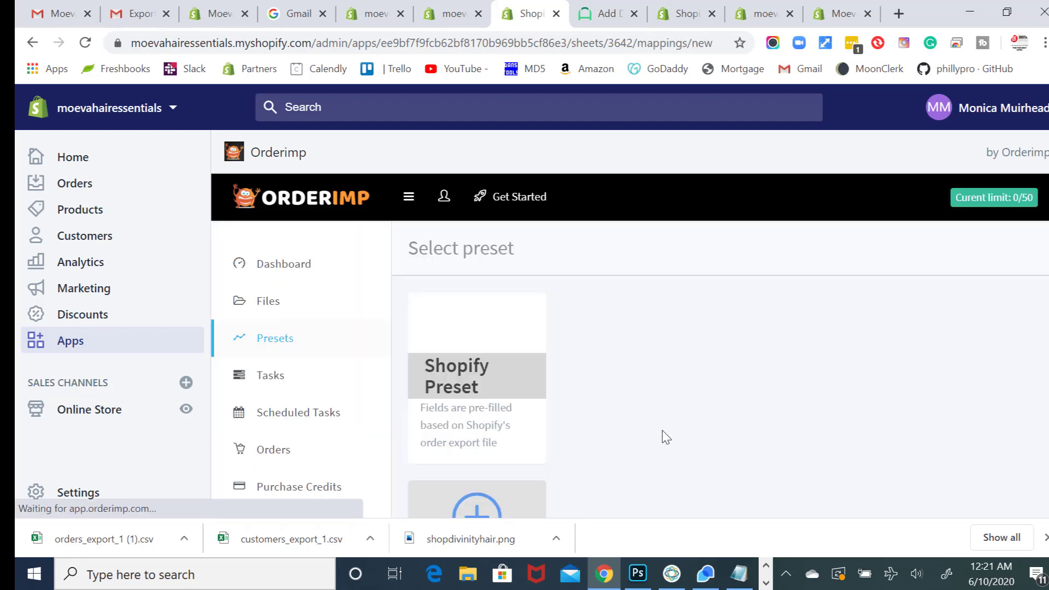
- Select the Shopify Preset for mapping the order columns
{"action": "scroll", "coordinate": [664, 438], "scroll_direction": "down", "scroll_amount": 4}
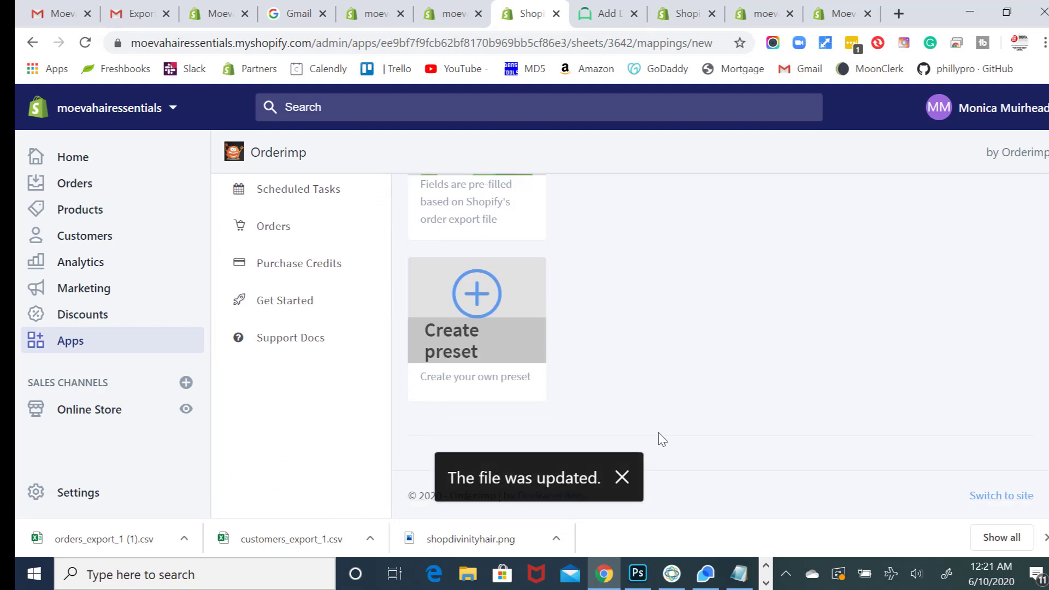
{"action": "scroll", "coordinate": [662, 439], "scroll_direction": "up", "scroll_amount": 2}
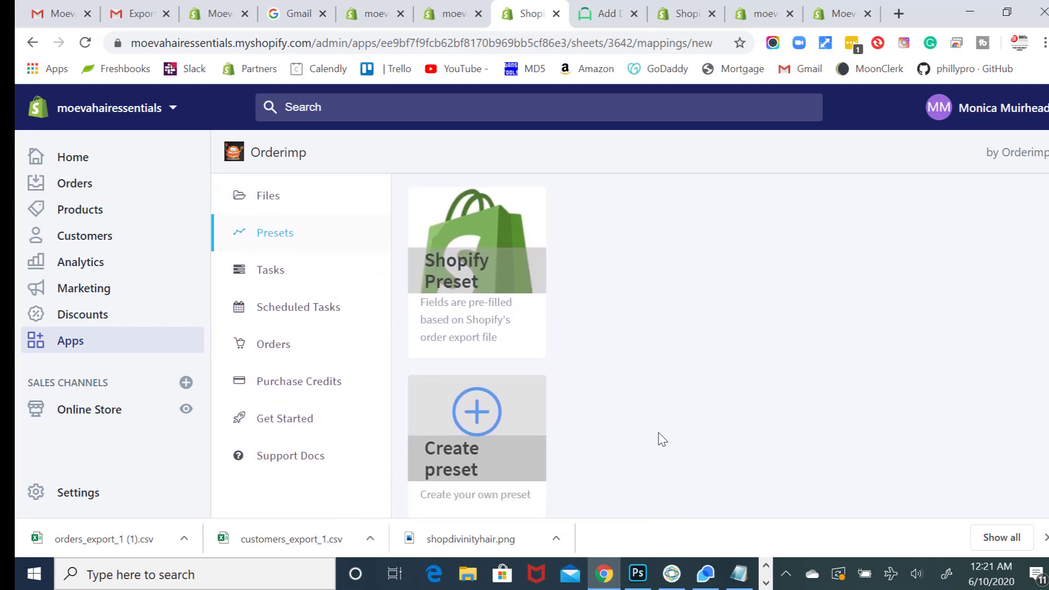
{"action": "scroll", "coordinate": [663, 439], "scroll_direction": "down", "scroll_amount": 2}
{"action": "scroll", "coordinate": [611, 417], "scroll_direction": "up", "scroll_amount": 3}
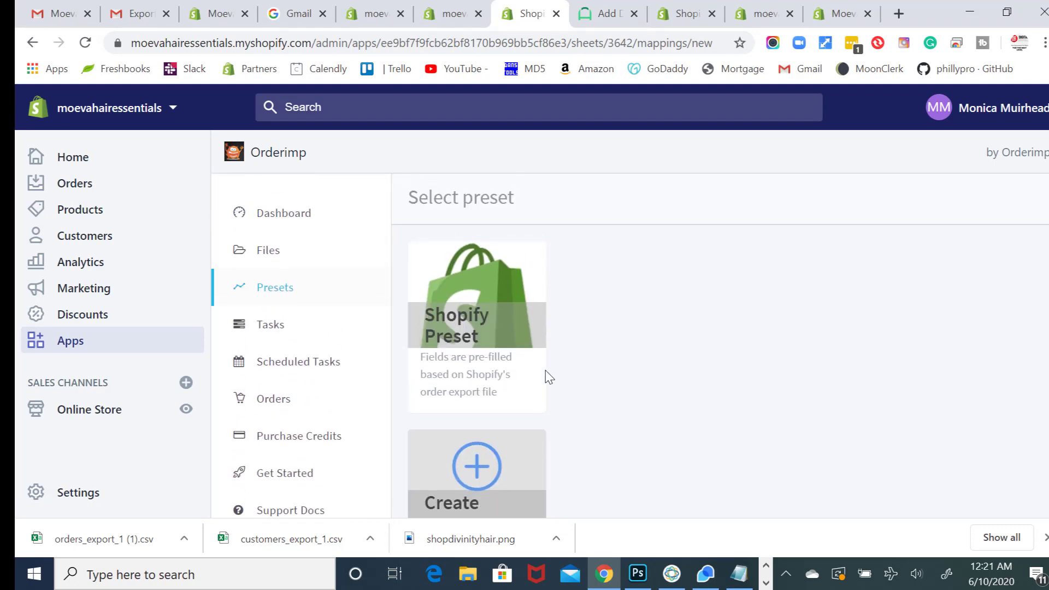
{"action": "scroll", "coordinate": [485, 363], "scroll_direction": "down", "scroll_amount": 1}
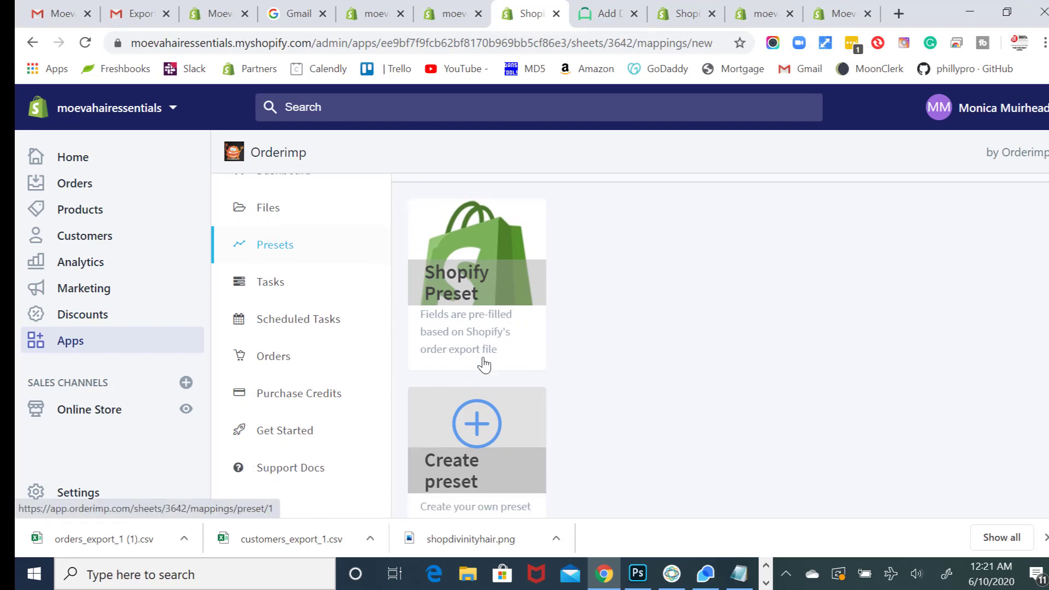
{"action": "left_click", "coordinate": [519, 364]}
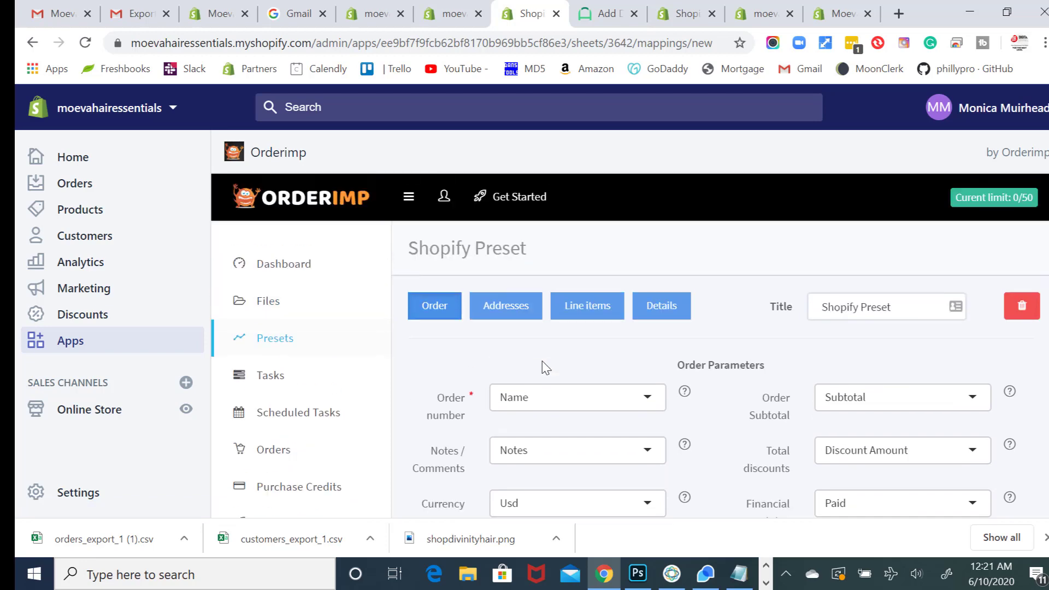
- Accept the preset's order and address column mappings
{"action": "scroll", "coordinate": [547, 369], "scroll_direction": "down", "scroll_amount": 5}
{"action": "scroll", "coordinate": [547, 371], "scroll_direction": "down", "scroll_amount": 9}
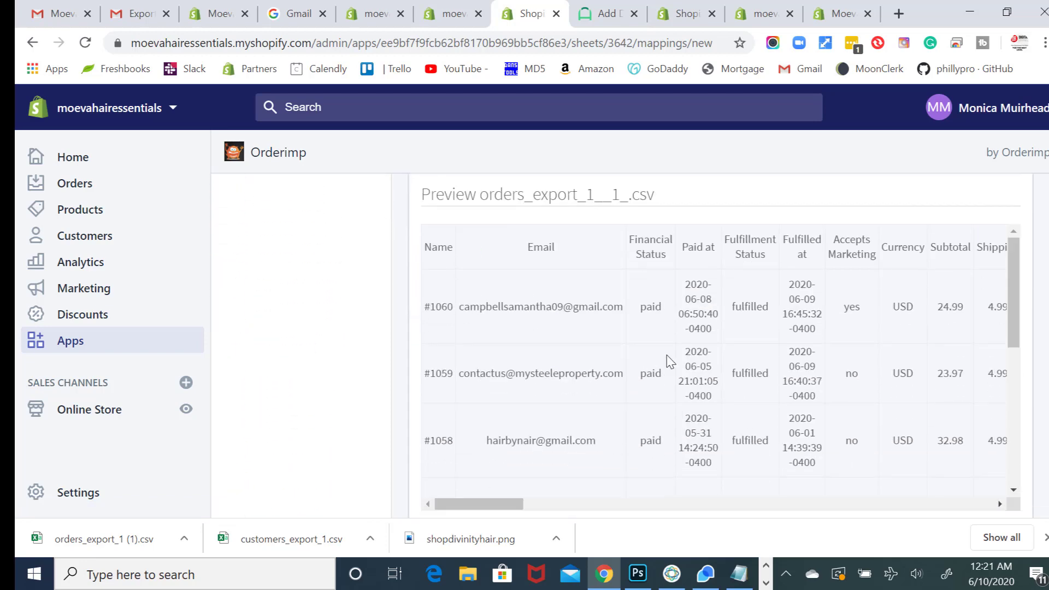
{"action": "scroll", "coordinate": [667, 363], "scroll_direction": "up", "scroll_amount": 5}
{"action": "left_click", "coordinate": [991, 387]}
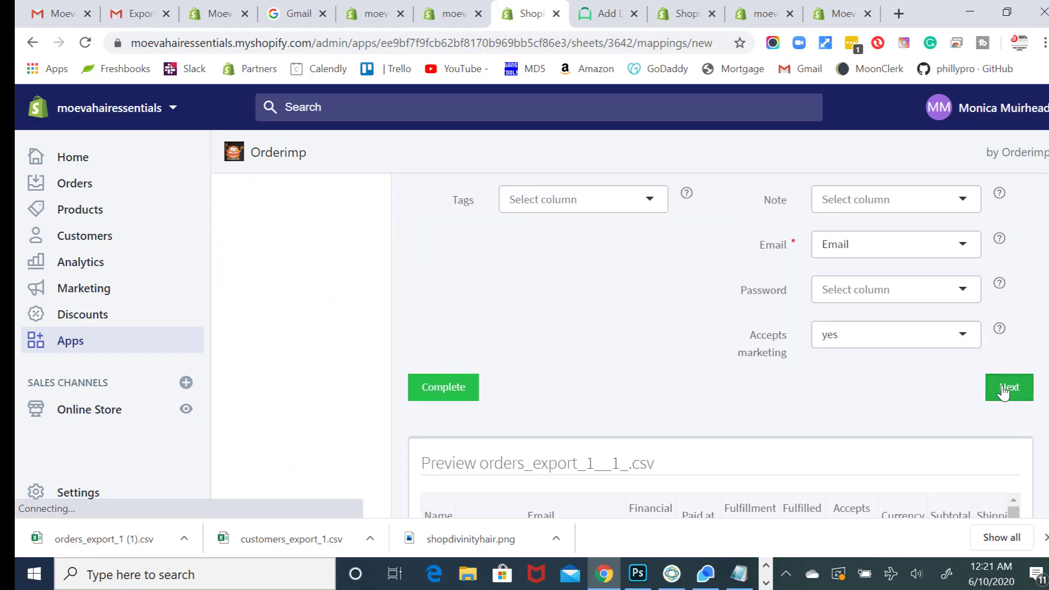
{"action": "scroll", "coordinate": [775, 397], "scroll_direction": "down", "scroll_amount": 12}
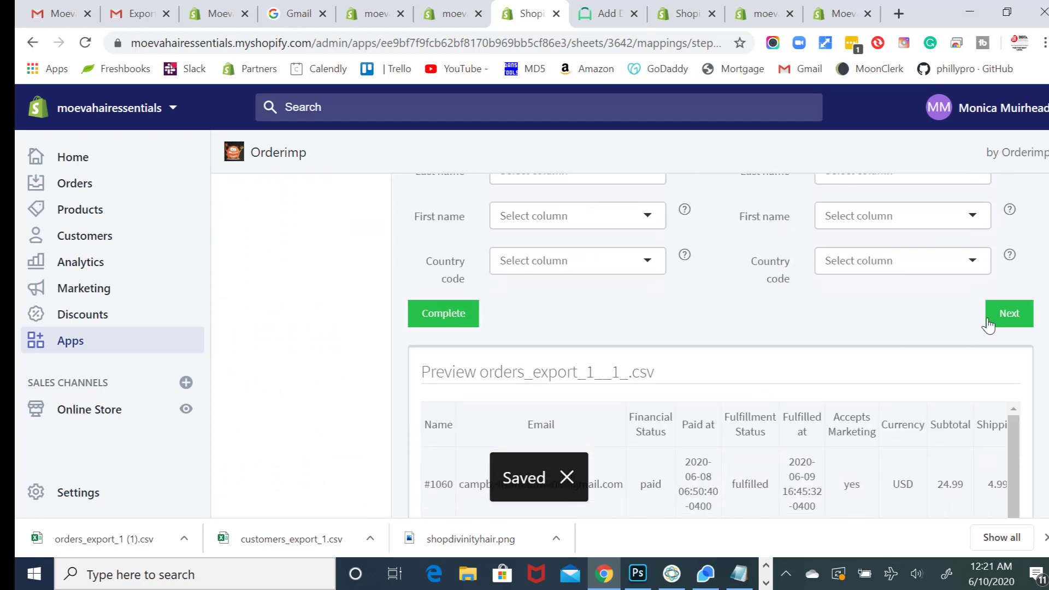
{"action": "left_click", "coordinate": [990, 325]}
- Review the line items mapping and proceed to the preset details
{"action": "scroll", "coordinate": [896, 370], "scroll_direction": "down", "scroll_amount": 4}
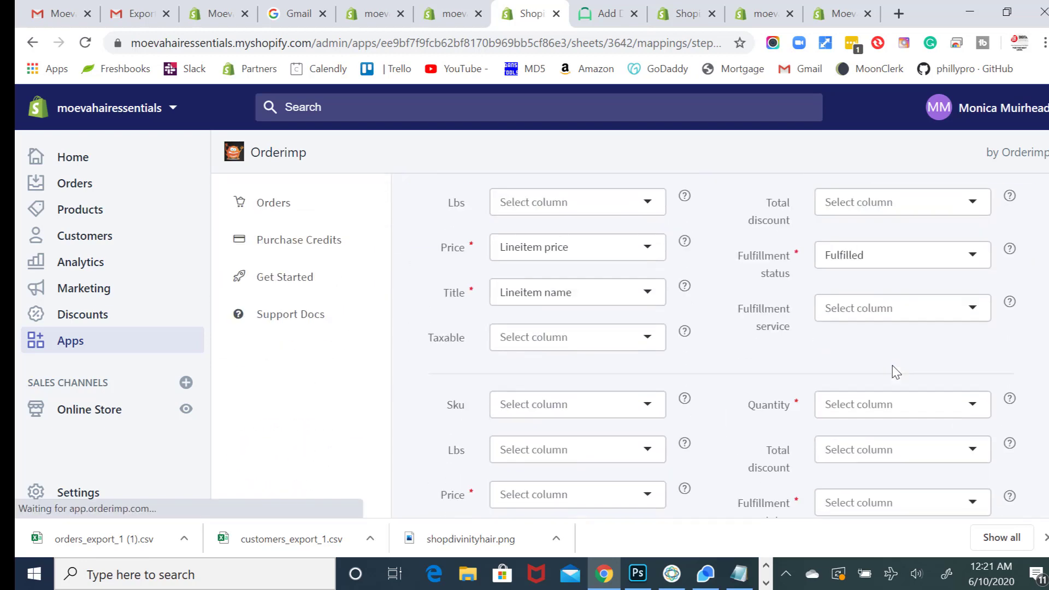
{"action": "scroll", "coordinate": [896, 371], "scroll_direction": "down", "scroll_amount": 6}
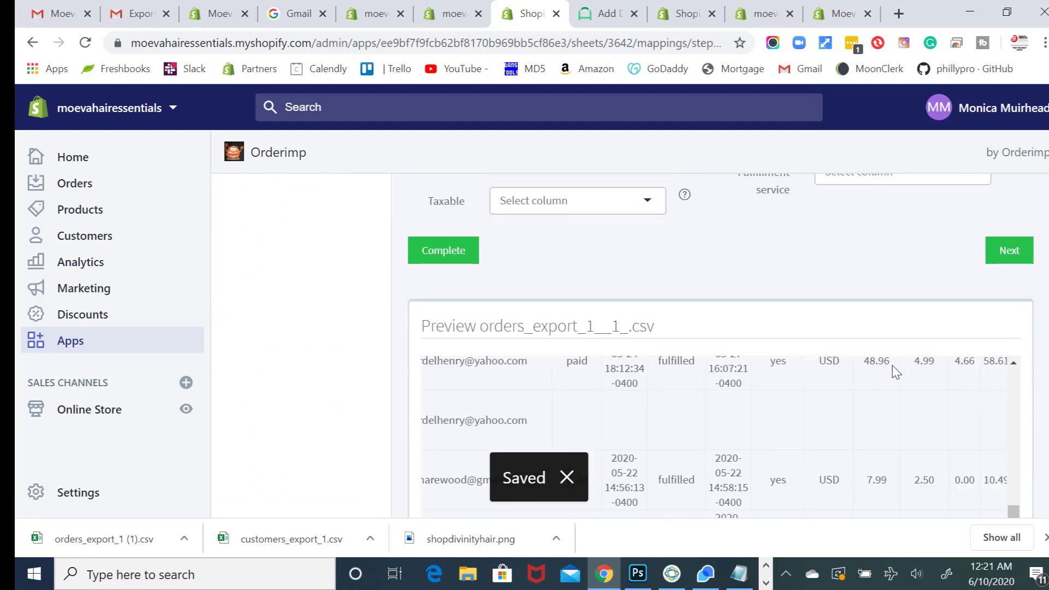
{"action": "scroll", "coordinate": [871, 252], "scroll_direction": "down", "scroll_amount": 4}
{"action": "scroll", "coordinate": [877, 356], "scroll_direction": "up", "scroll_amount": 6}
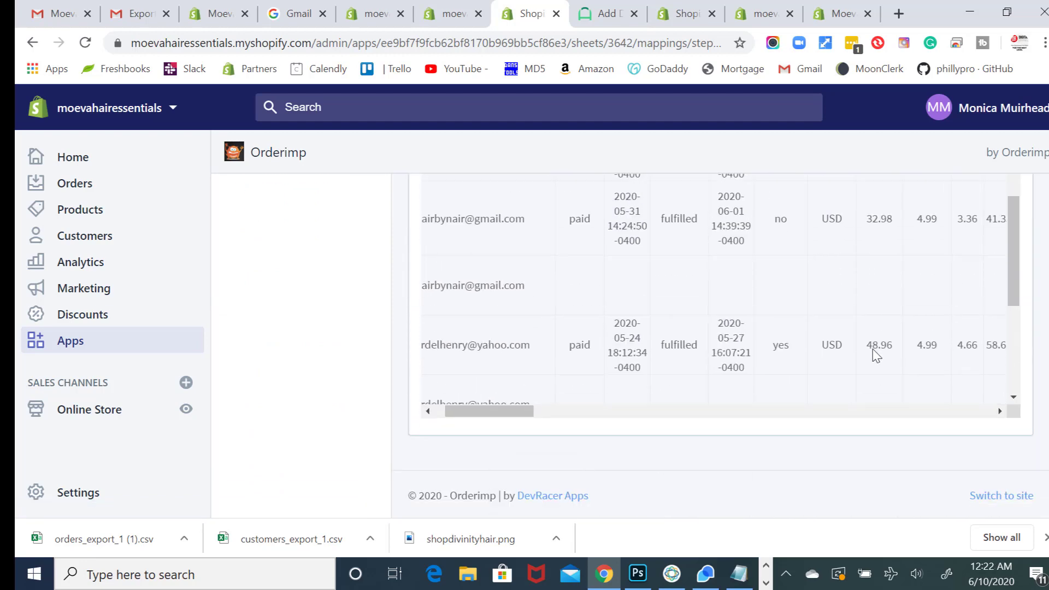
{"action": "scroll", "coordinate": [877, 355], "scroll_direction": "up", "scroll_amount": 10}
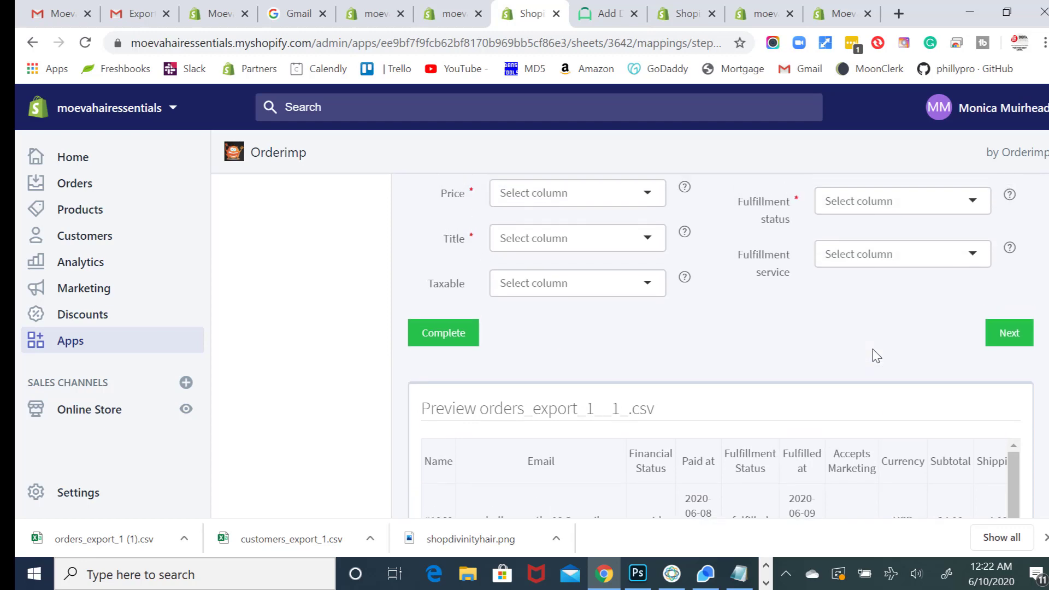
{"action": "scroll", "coordinate": [877, 356], "scroll_direction": "up", "scroll_amount": 2}
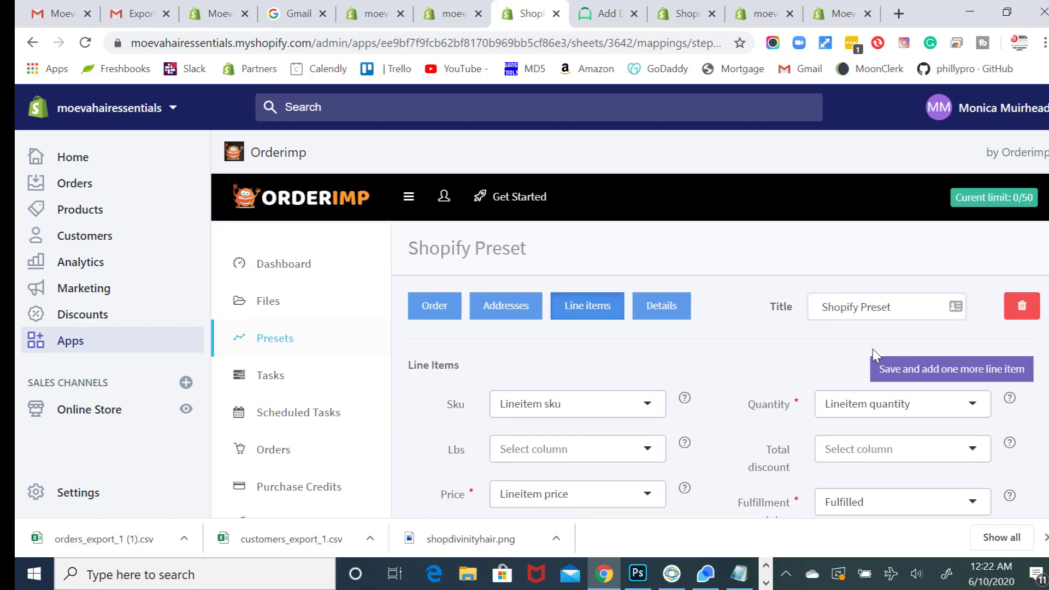
{"action": "scroll", "coordinate": [877, 356], "scroll_direction": "down", "scroll_amount": 3}
{"action": "scroll", "coordinate": [874, 351], "scroll_direction": "up", "scroll_amount": 4}
{"action": "scroll", "coordinate": [874, 350], "scroll_direction": "down", "scroll_amount": 8}
{"action": "scroll", "coordinate": [877, 356], "scroll_direction": "down", "scroll_amount": 1}
{"action": "left_click", "coordinate": [1021, 407]}
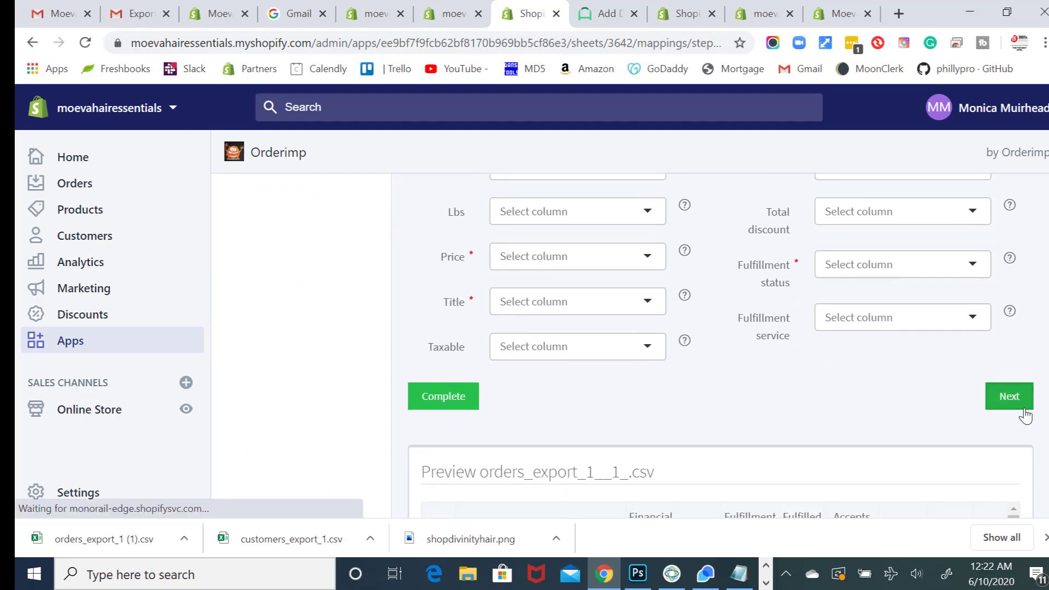
- Keep 'Use Order ID from File' and 'Delete Existing Orders' and complete the preset
{"action": "scroll", "coordinate": [1021, 410], "scroll_direction": "down", "scroll_amount": 5}
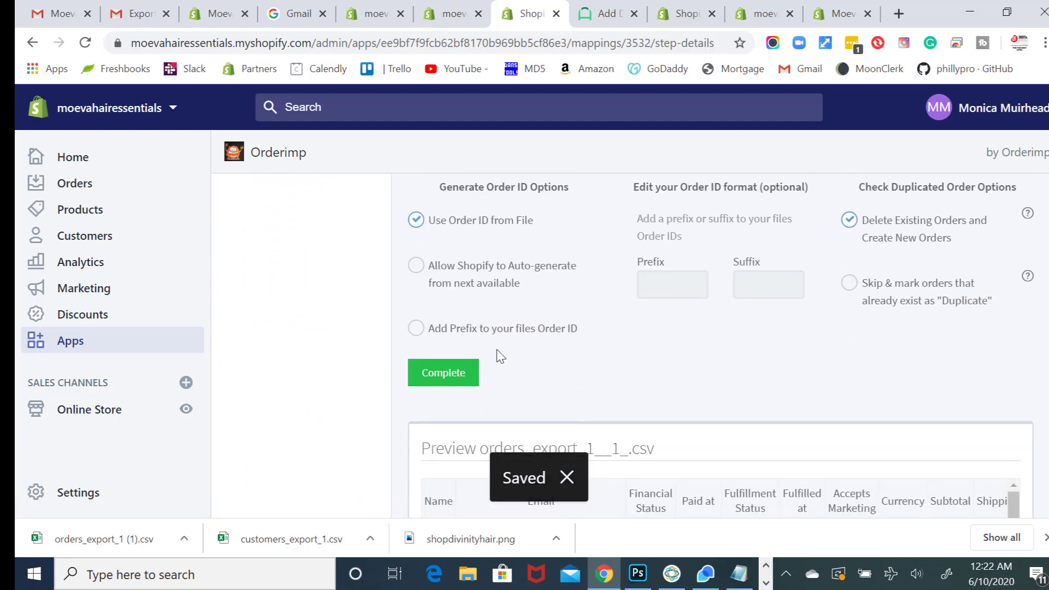
{"action": "scroll", "coordinate": [501, 356], "scroll_direction": "up", "scroll_amount": 4}
{"action": "scroll", "coordinate": [459, 273], "scroll_direction": "down", "scroll_amount": 6}
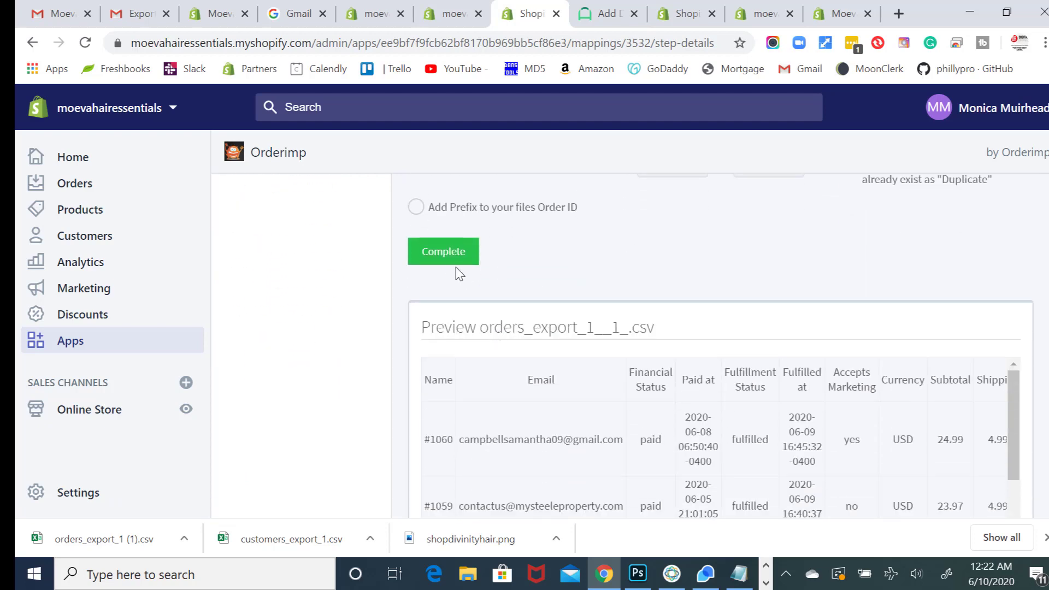
{"action": "left_click", "coordinate": [443, 262]}
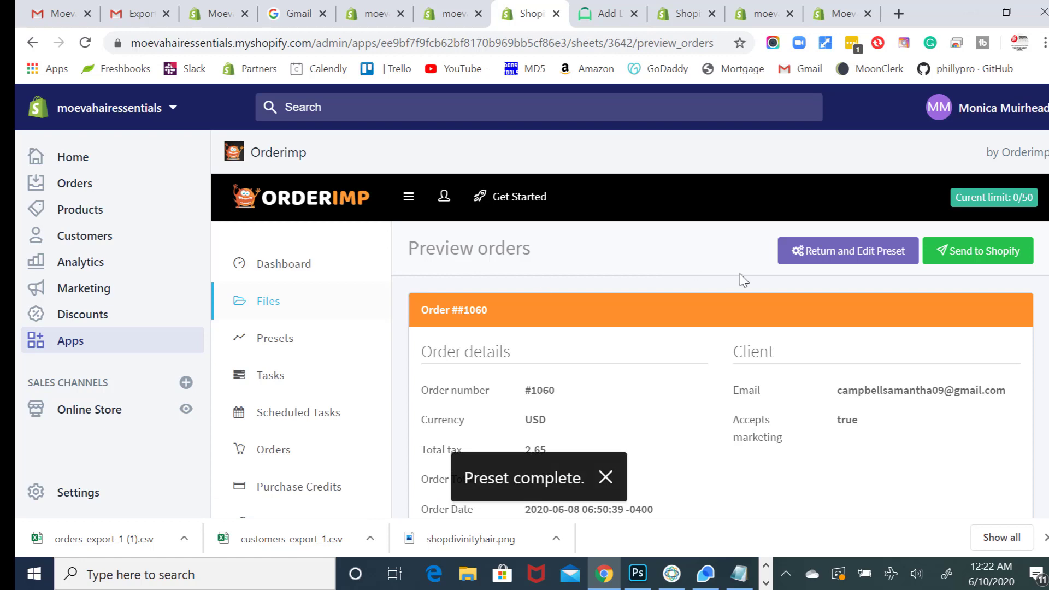
- Send the previewed orders to Shopify, confirm the import, and dismiss the success message
{"action": "left_click", "coordinate": [963, 262]}
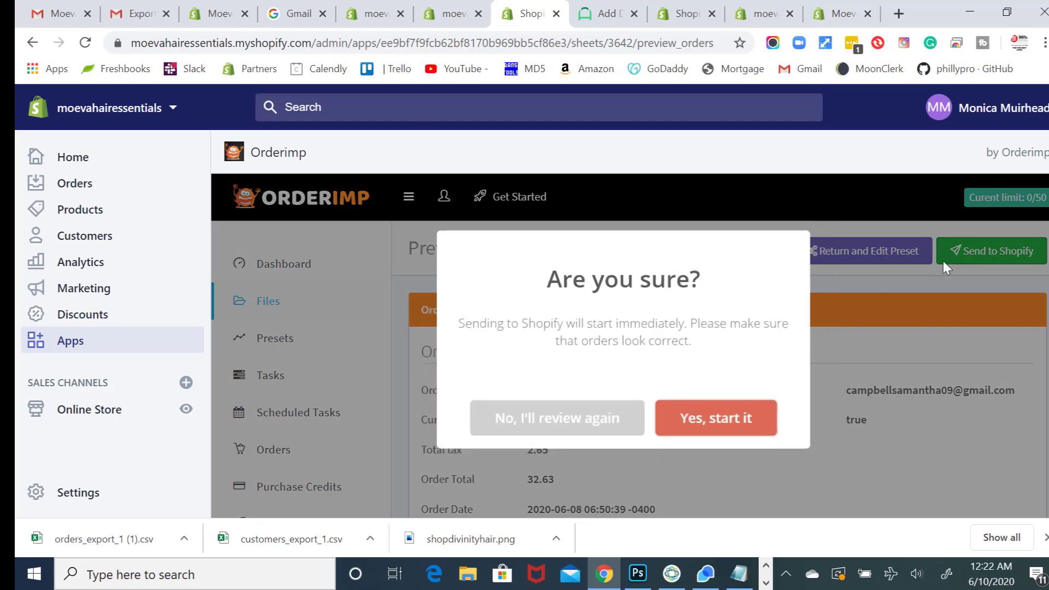
{"action": "left_click", "coordinate": [705, 436]}
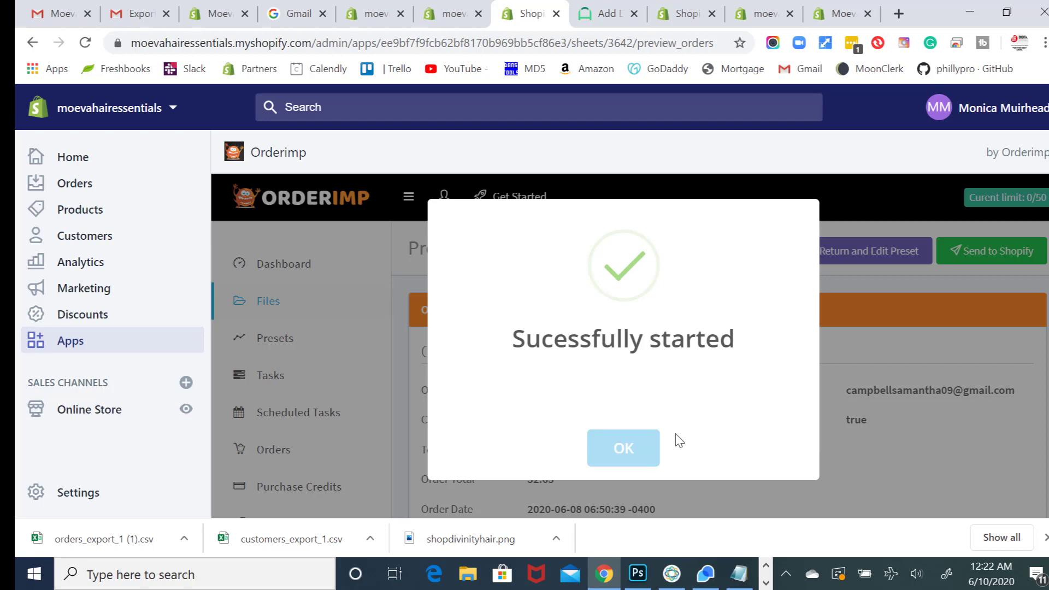
{"action": "left_click", "coordinate": [642, 458]}
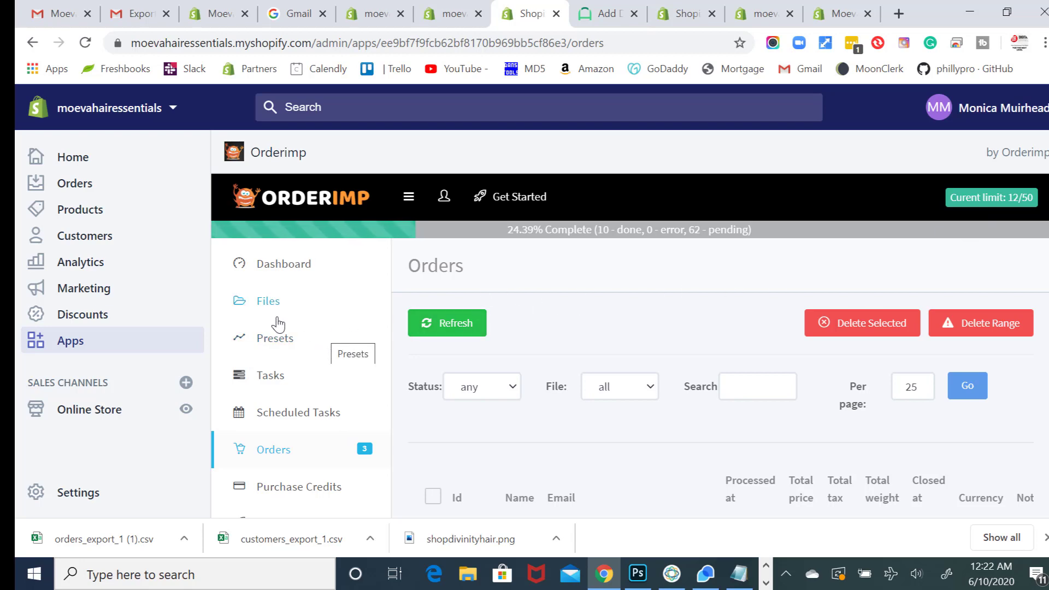
- Go to Orderimp's Purchase Credits page, where the free import limit shows 50/50 used
{"action": "scroll", "coordinate": [278, 331], "scroll_direction": "down", "scroll_amount": 2}
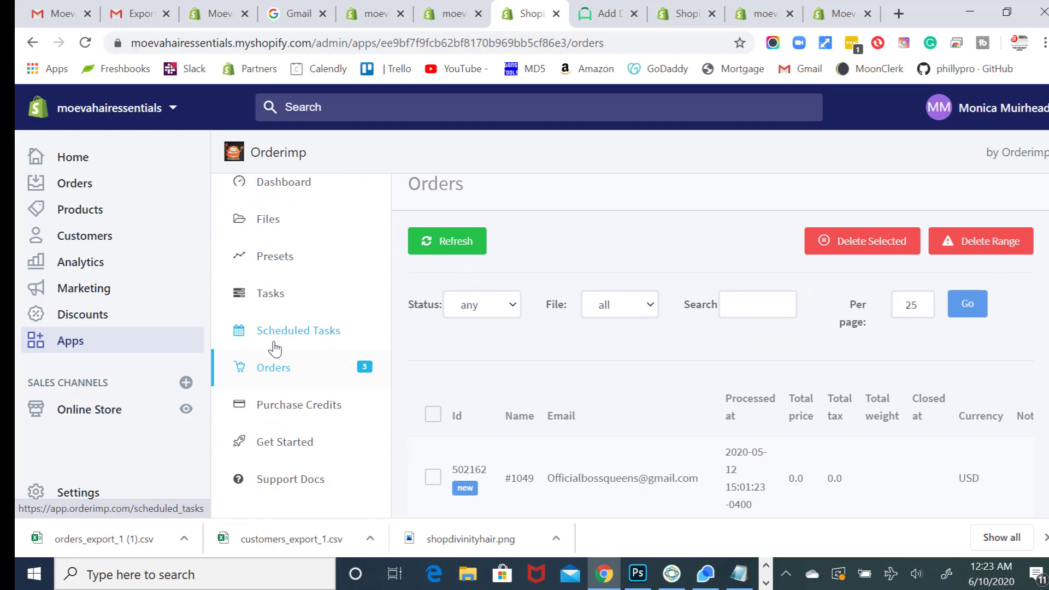
{"action": "scroll", "coordinate": [277, 346], "scroll_direction": "down", "scroll_amount": 1}
{"action": "scroll", "coordinate": [274, 348], "scroll_direction": "up", "scroll_amount": 2}
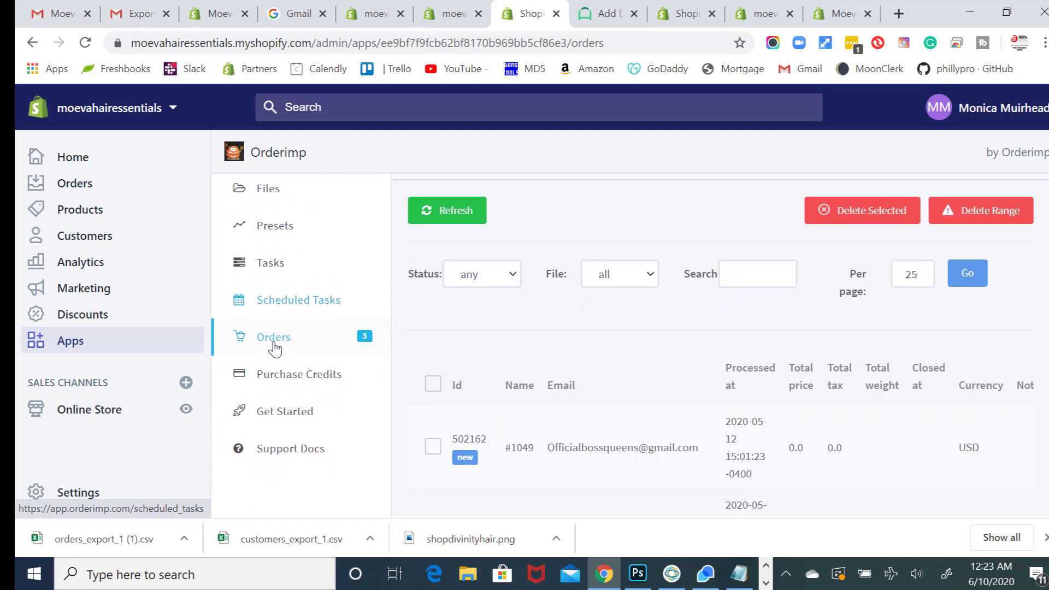
{"action": "scroll", "coordinate": [275, 350], "scroll_direction": "up", "scroll_amount": 1}
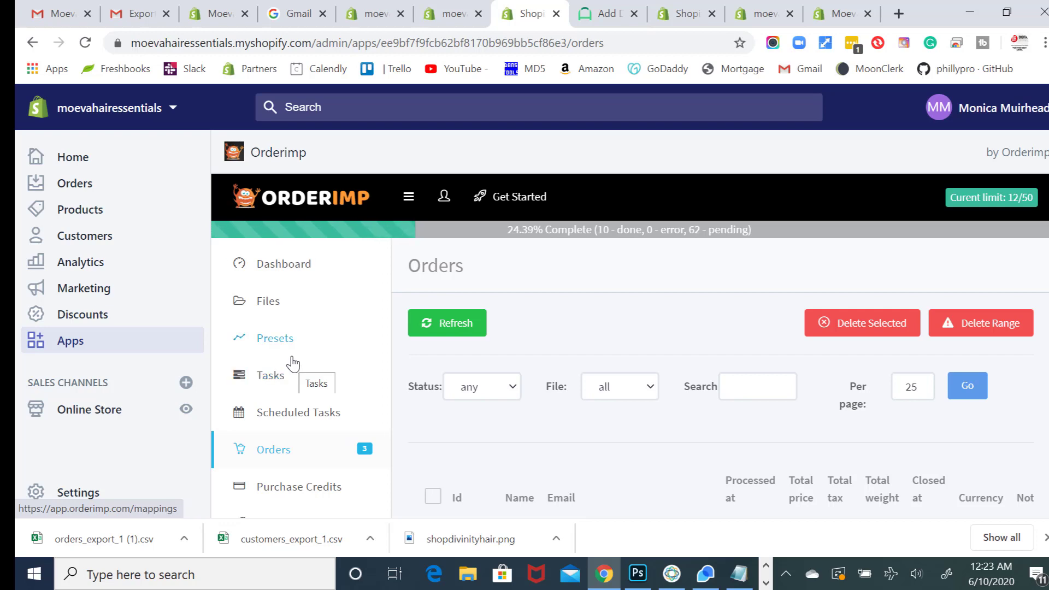
{"action": "scroll", "coordinate": [293, 359], "scroll_direction": "down", "scroll_amount": 1}
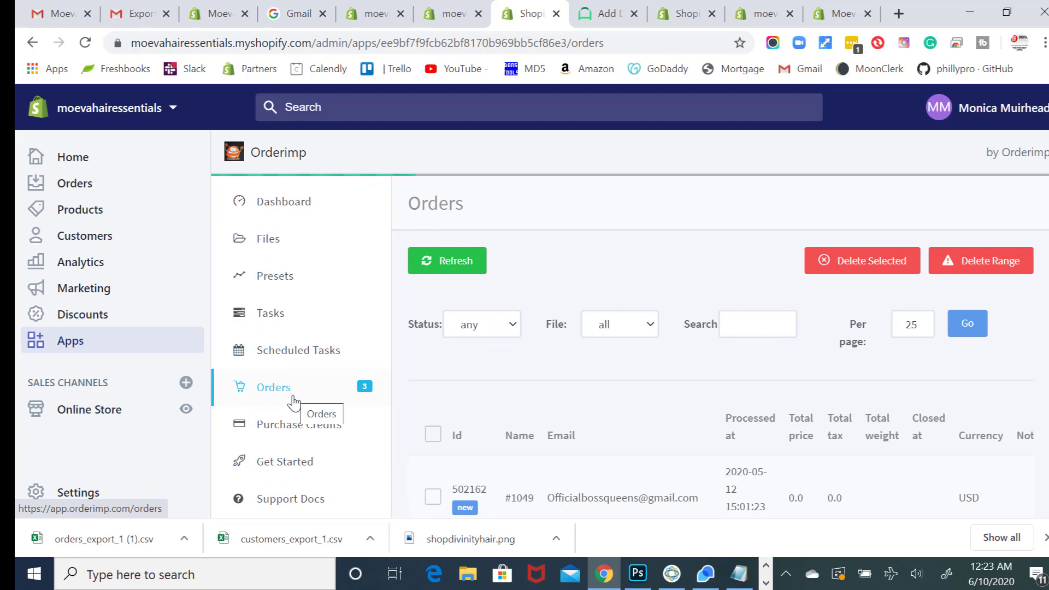
{"action": "scroll", "coordinate": [294, 402], "scroll_direction": "up", "scroll_amount": 1}
{"action": "scroll", "coordinate": [294, 403], "scroll_direction": "down", "scroll_amount": 2}
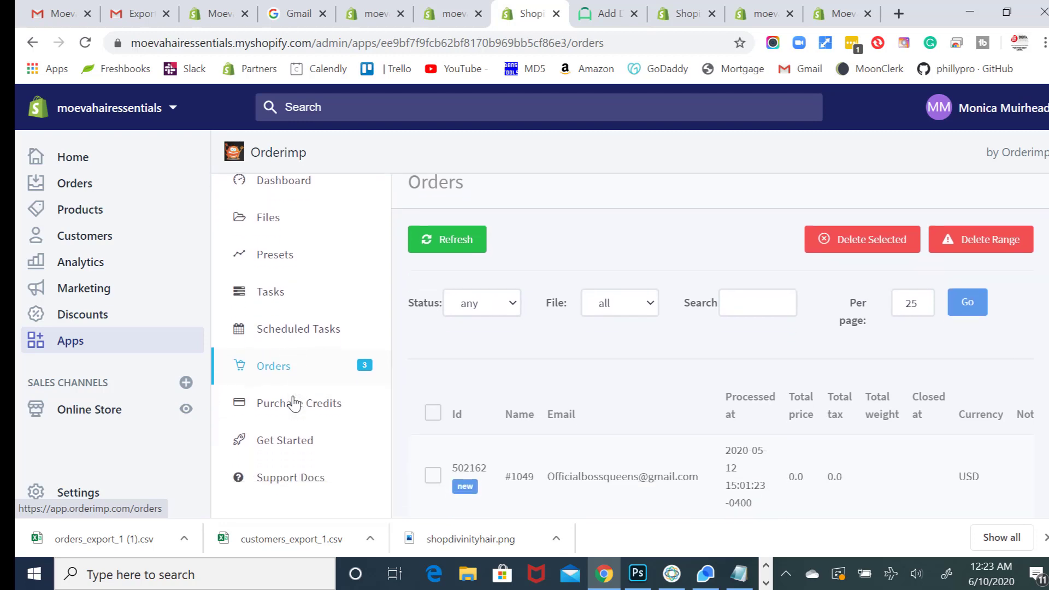
{"action": "left_click", "coordinate": [296, 415]}
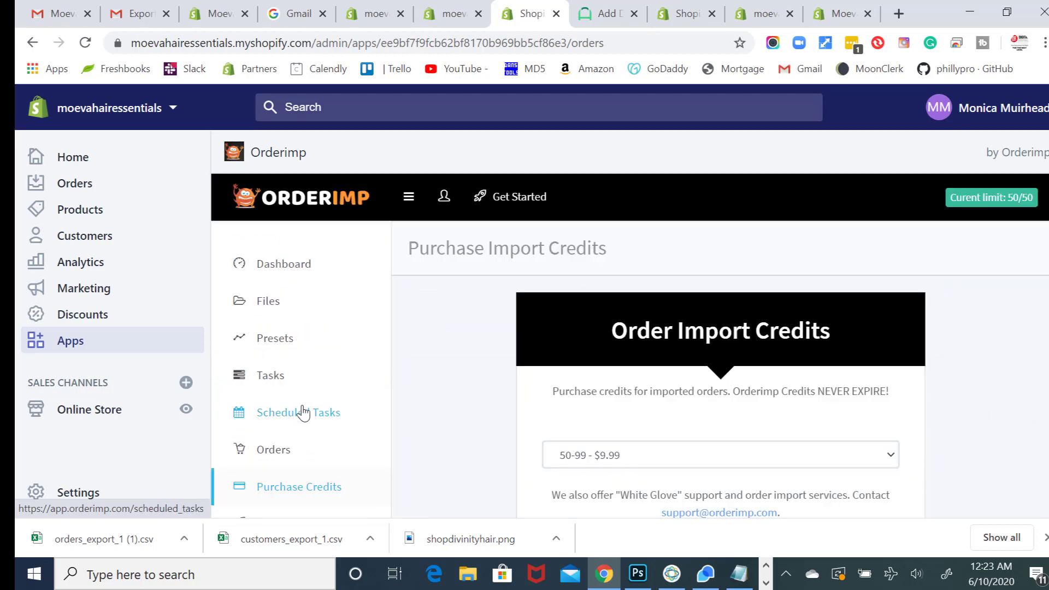
- Review the credit price tiers without changing 50-99 - $9.99, then return to the Orderimp Dashboard
{"action": "scroll", "coordinate": [304, 414], "scroll_direction": "down", "scroll_amount": 2}
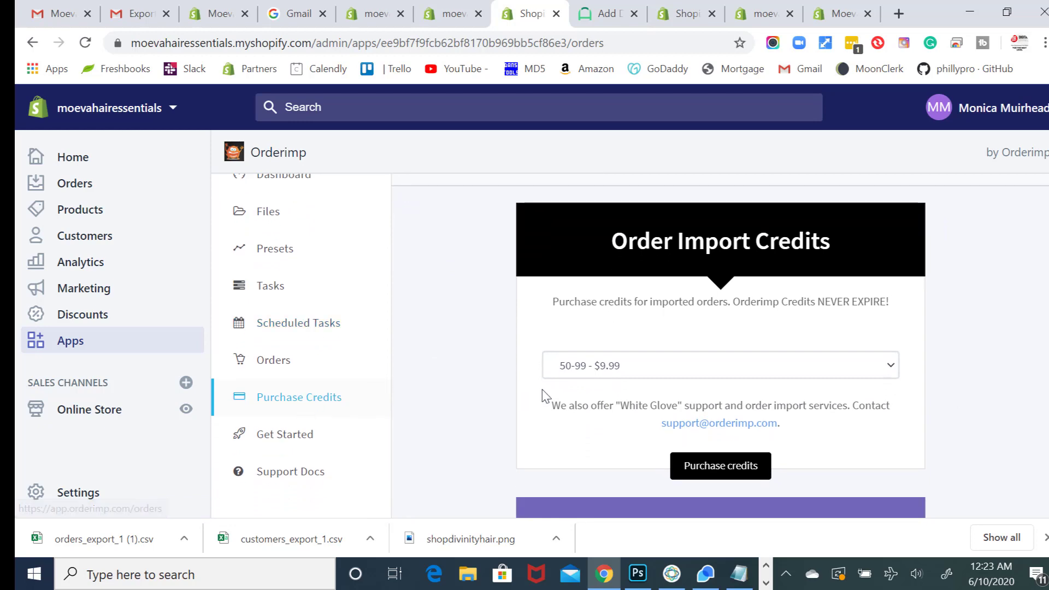
{"action": "left_click", "coordinate": [595, 378]}
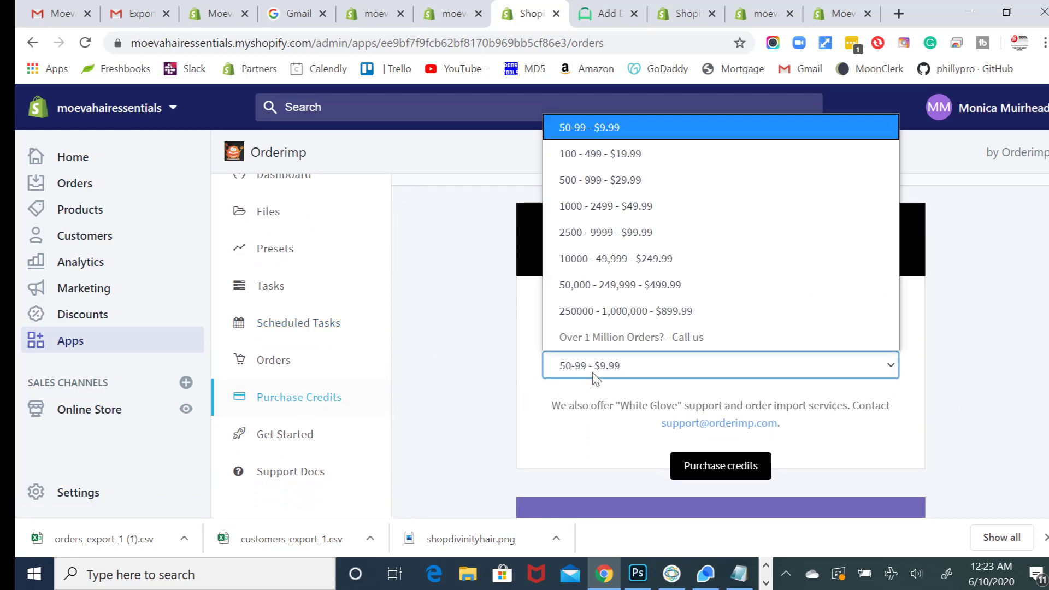
{"action": "left_click", "coordinate": [595, 379]}
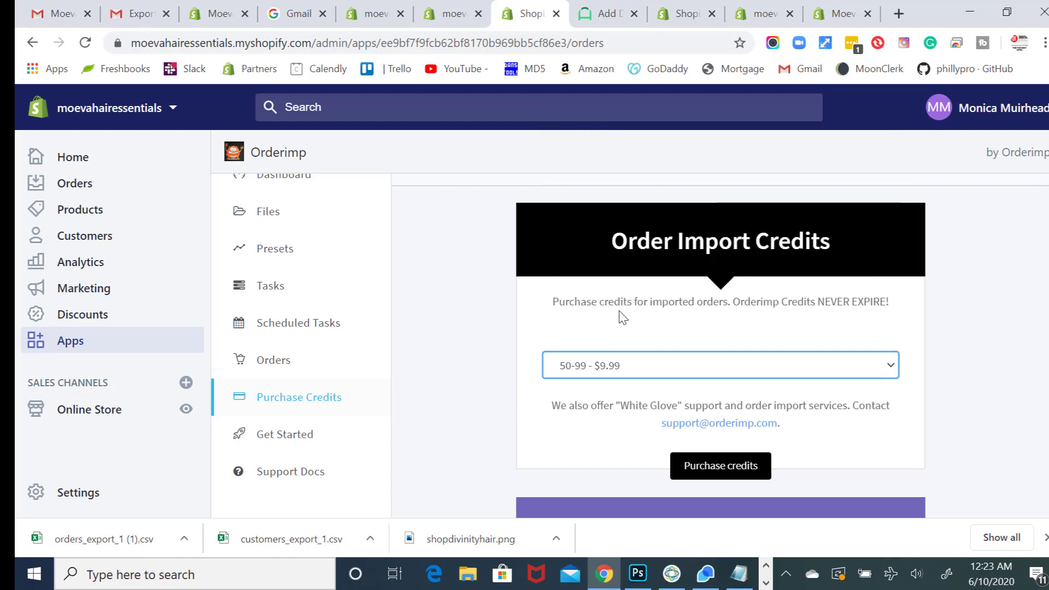
{"action": "left_click", "coordinate": [653, 372]}
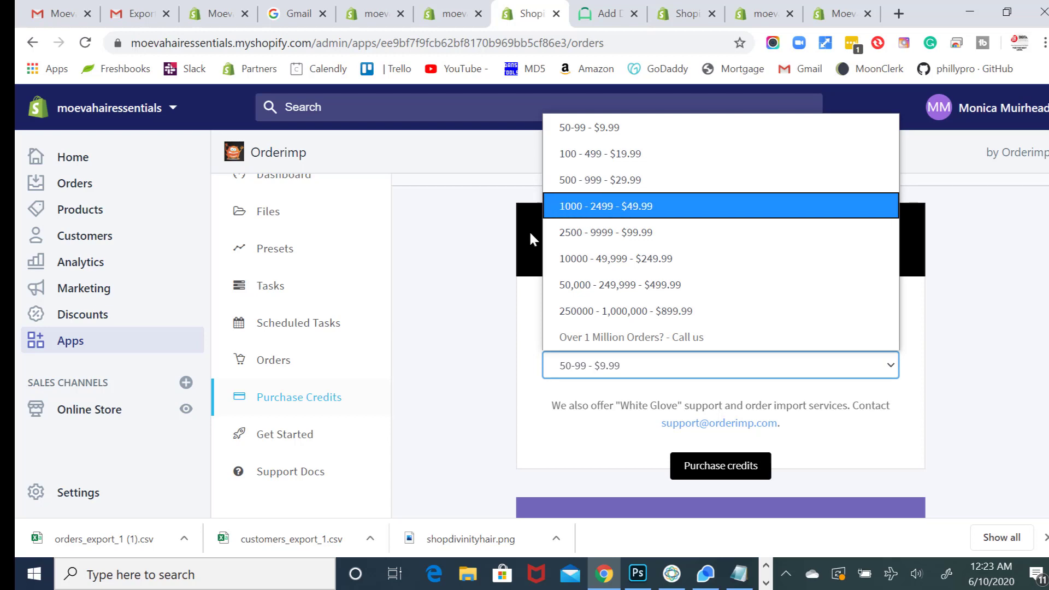
{"action": "left_click", "coordinate": [491, 289]}
{"action": "scroll", "coordinate": [489, 289], "scroll_direction": "up", "scroll_amount": 2}
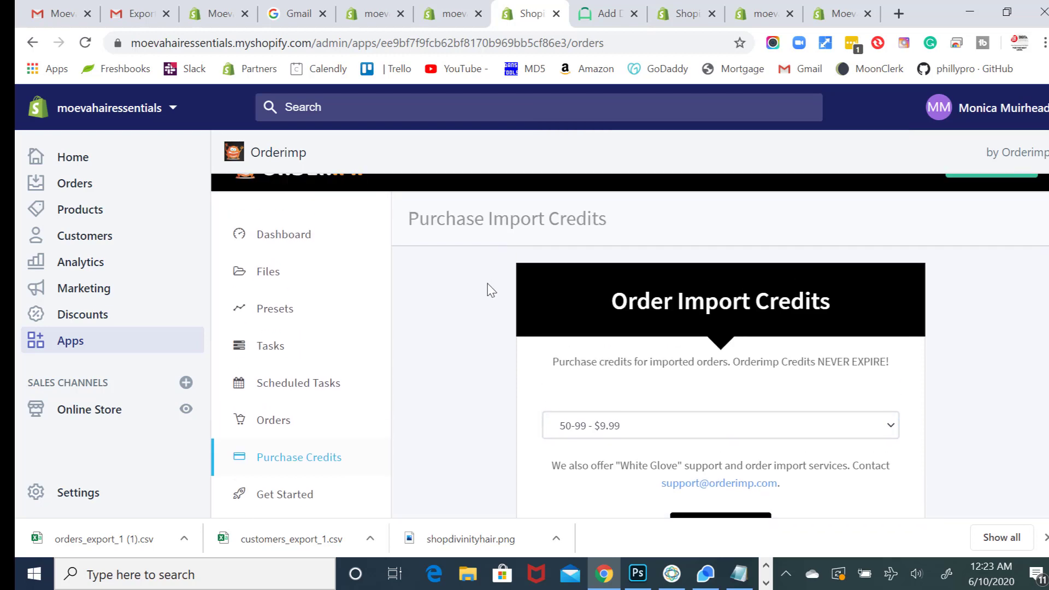
{"action": "left_click", "coordinate": [298, 272]}
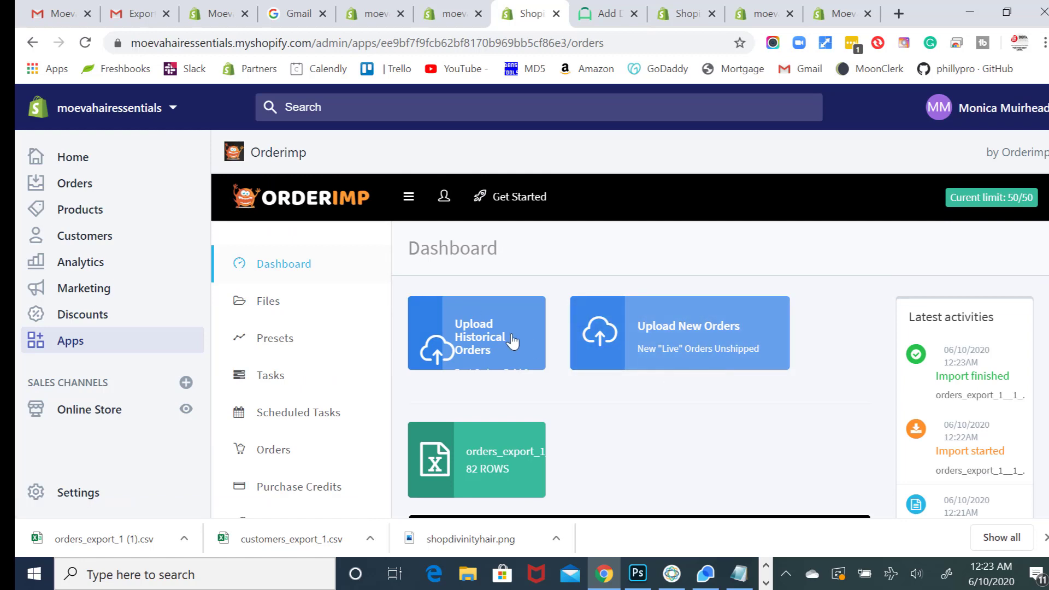
- Review the imported orders list and the 284 customers in the Shopify admin
{"action": "left_click", "coordinate": [87, 194]}
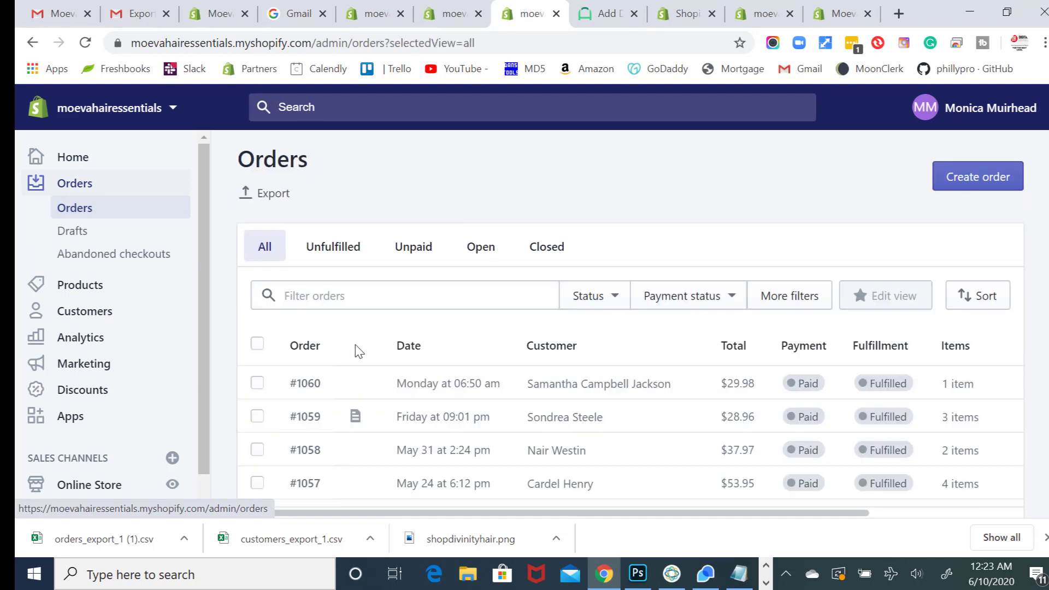
{"action": "scroll", "coordinate": [358, 352], "scroll_direction": "down", "scroll_amount": 1}
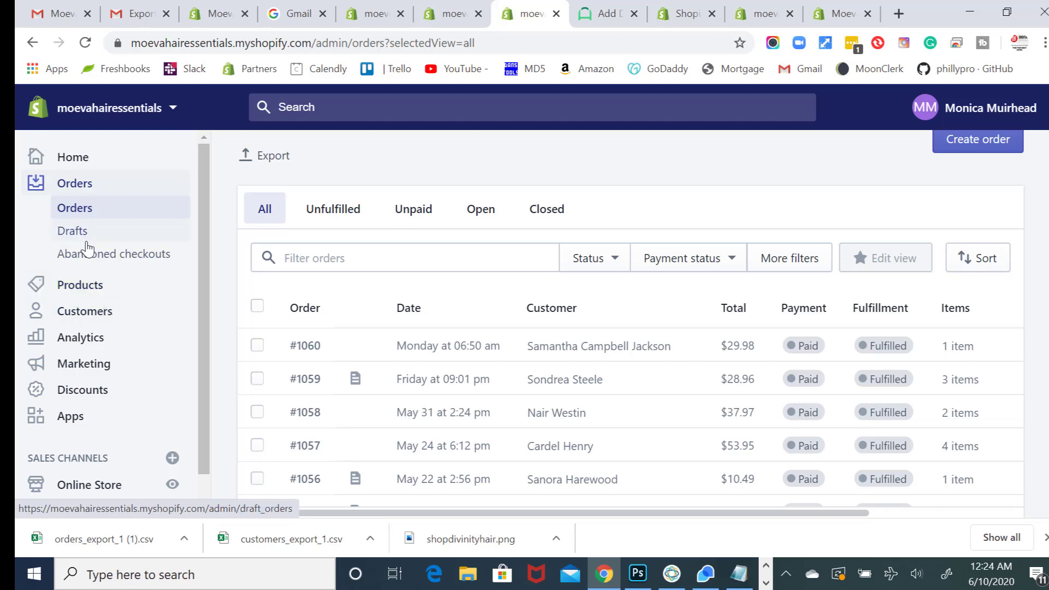
{"action": "scroll", "coordinate": [82, 233], "scroll_direction": "down", "scroll_amount": 1}
{"action": "left_click", "coordinate": [104, 304]}
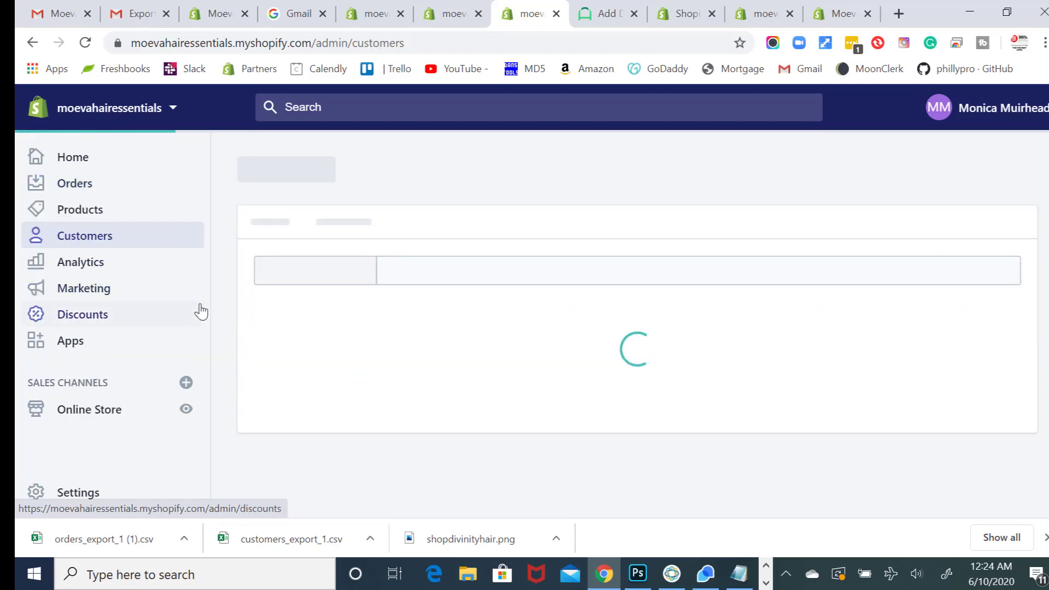
{"action": "scroll", "coordinate": [306, 371], "scroll_direction": "down", "scroll_amount": 4}
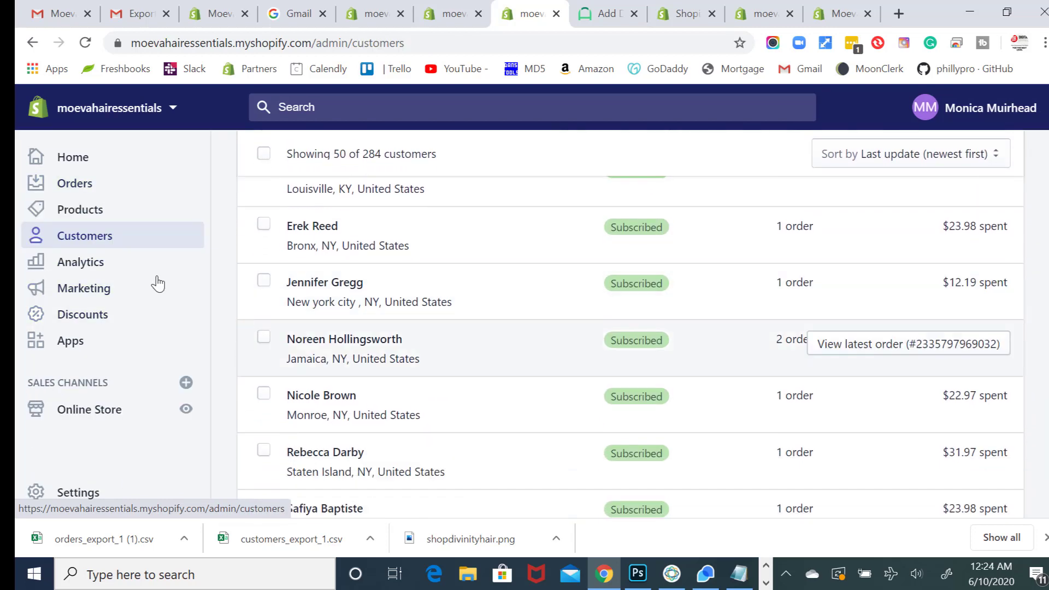
- Check the products list: Hair Growth Elixir, Head To Toe Butter and Jamaican Black Castor Oil
{"action": "left_click", "coordinate": [73, 219]}
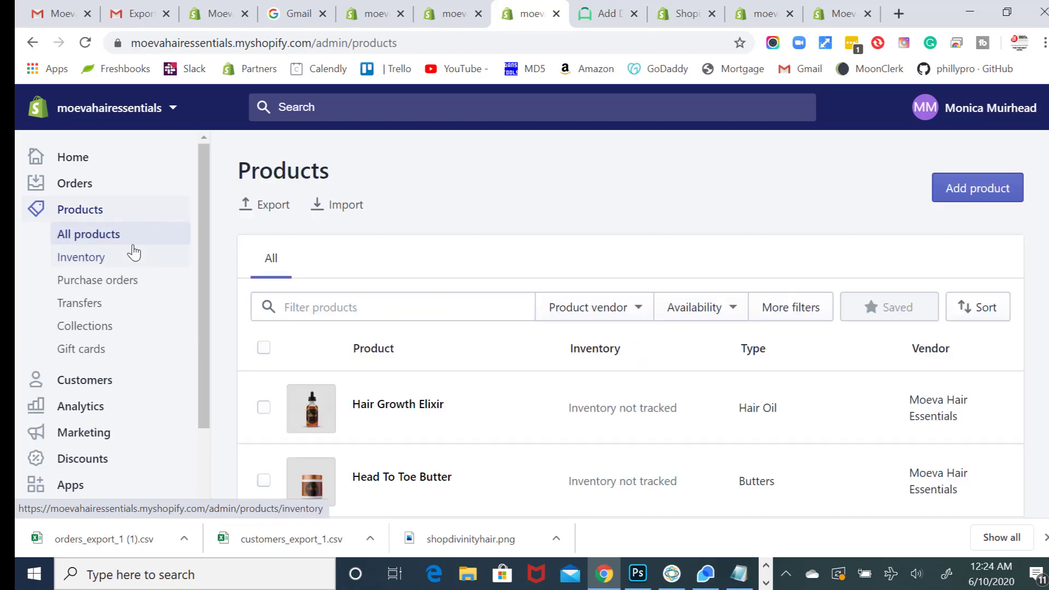
{"action": "scroll", "coordinate": [112, 231], "scroll_direction": "down", "scroll_amount": 1}
{"action": "scroll", "coordinate": [241, 253], "scroll_direction": "down", "scroll_amount": 3}
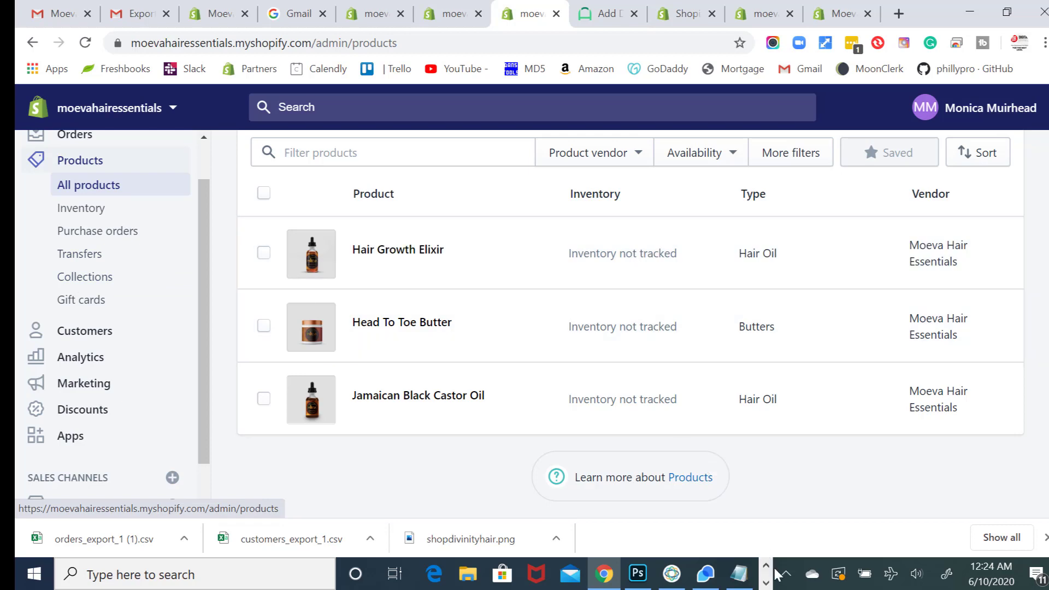
{"action": "left_click", "coordinate": [767, 583]}
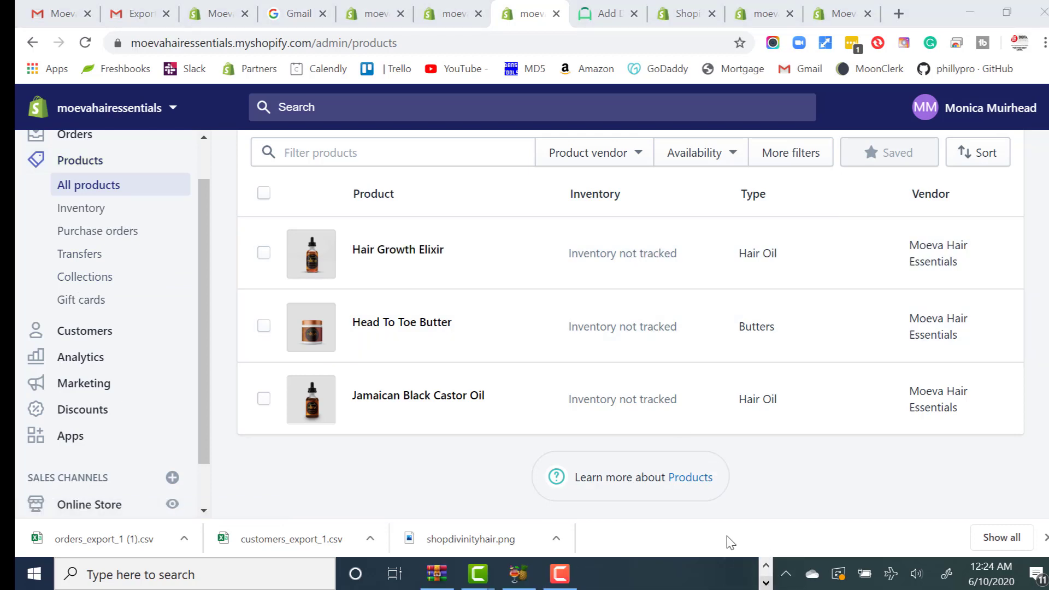
{"action": "left_click", "coordinate": [561, 571]}
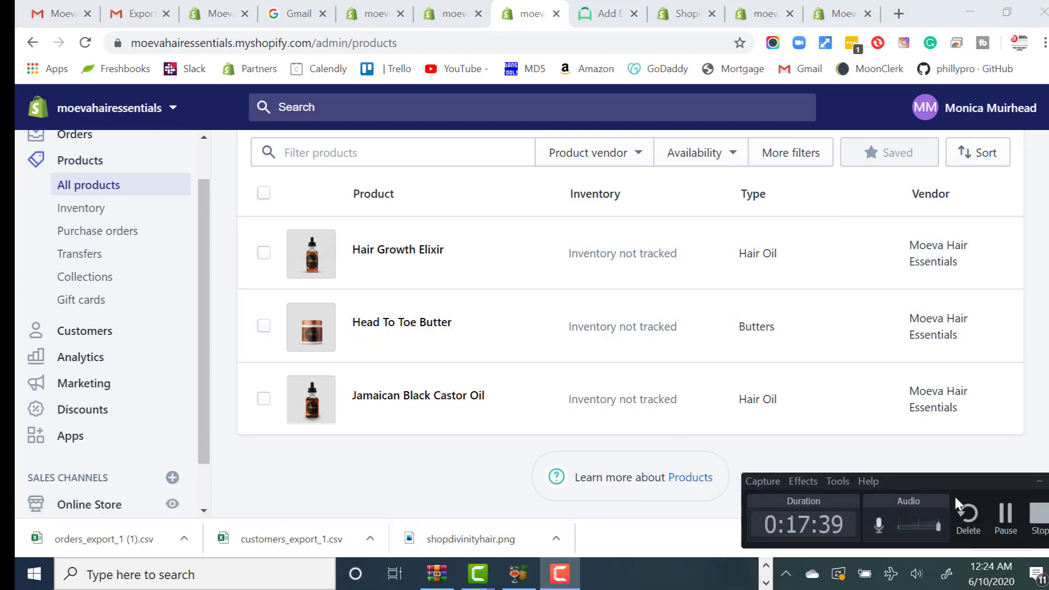